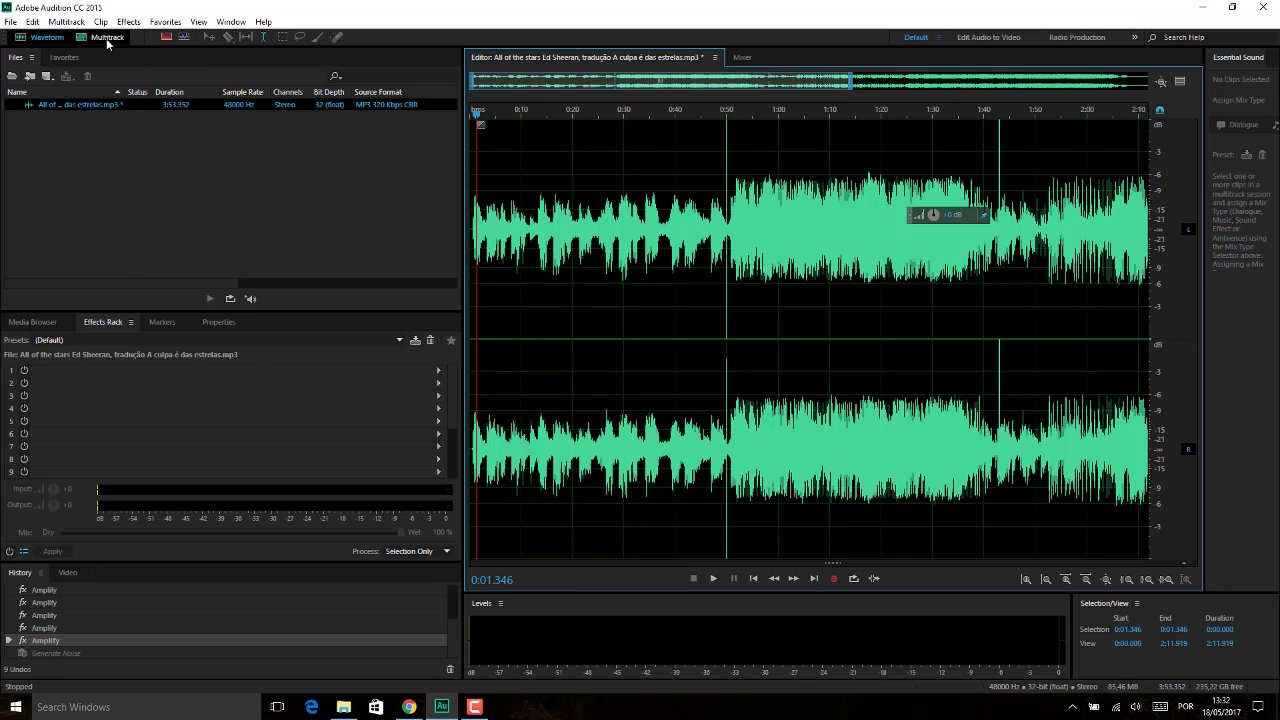
# Step: Open the Generate Speech effect for the song and move its dialog clear of the beginning of the waveforms
pyautogui.click(128, 22)
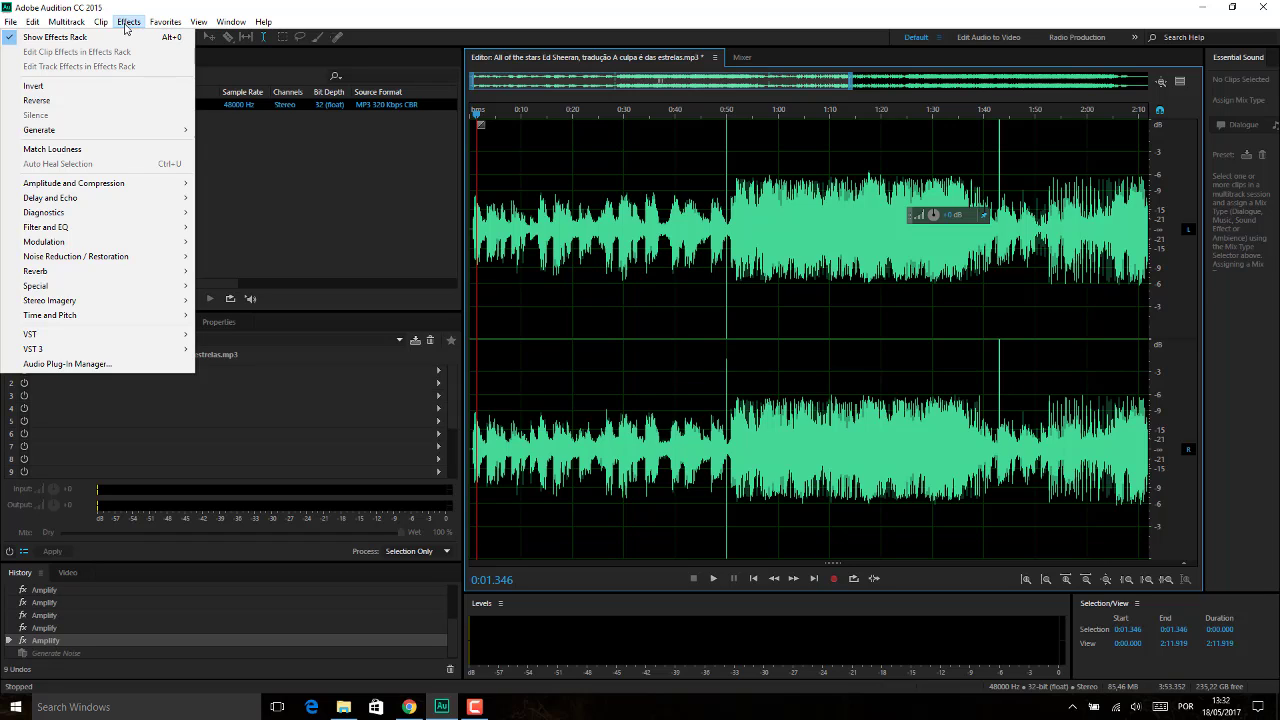
pyautogui.moveTo(52, 137)
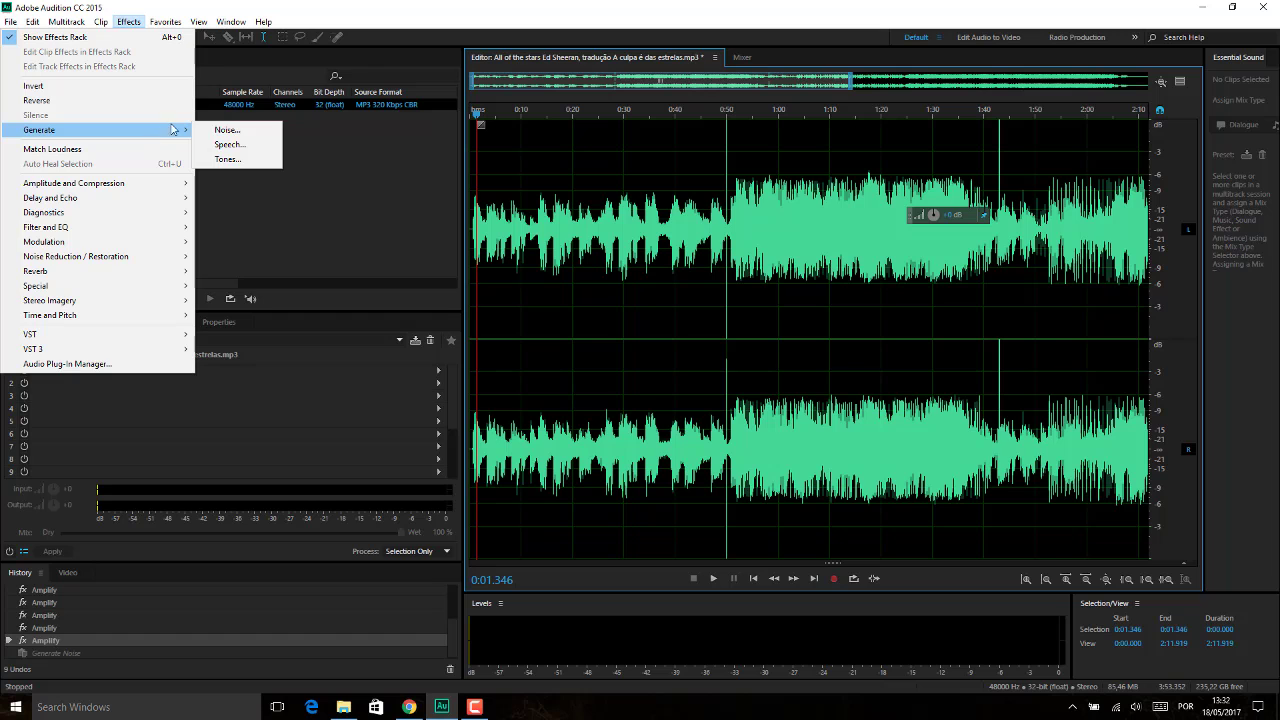
pyautogui.click(220, 145)
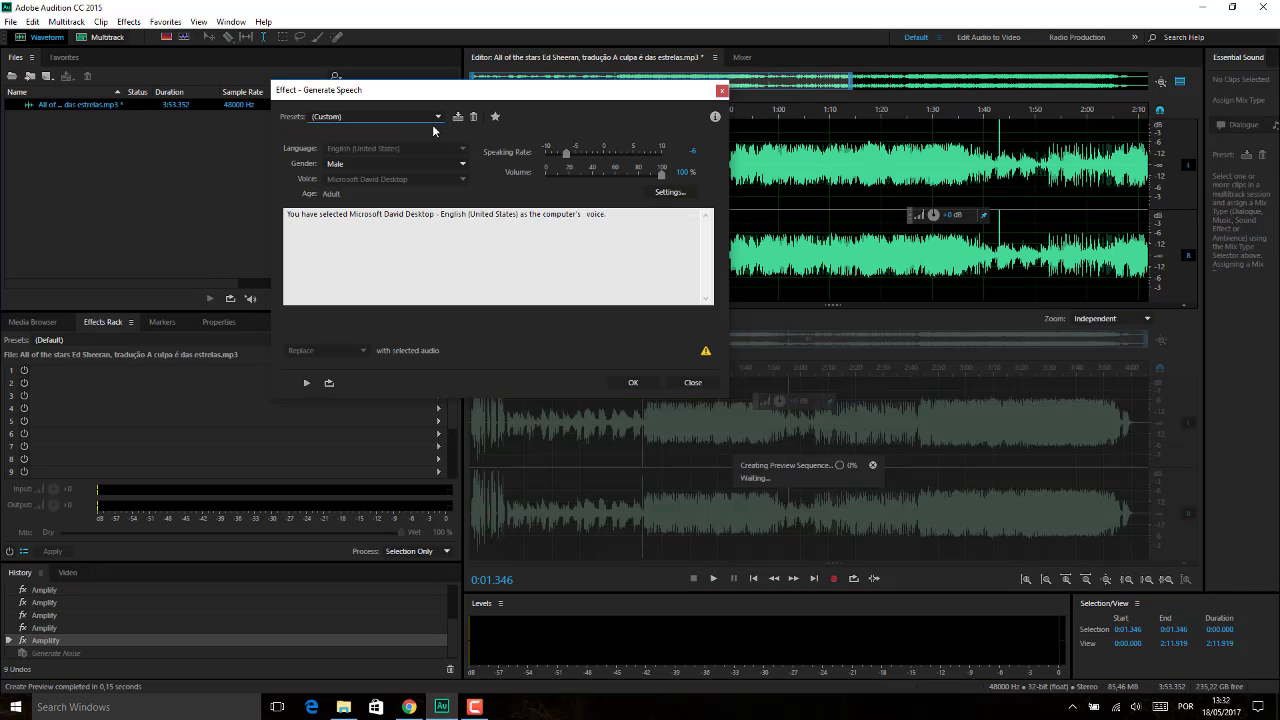
pyautogui.moveTo(518, 102); pyautogui.dragTo(855, 135)
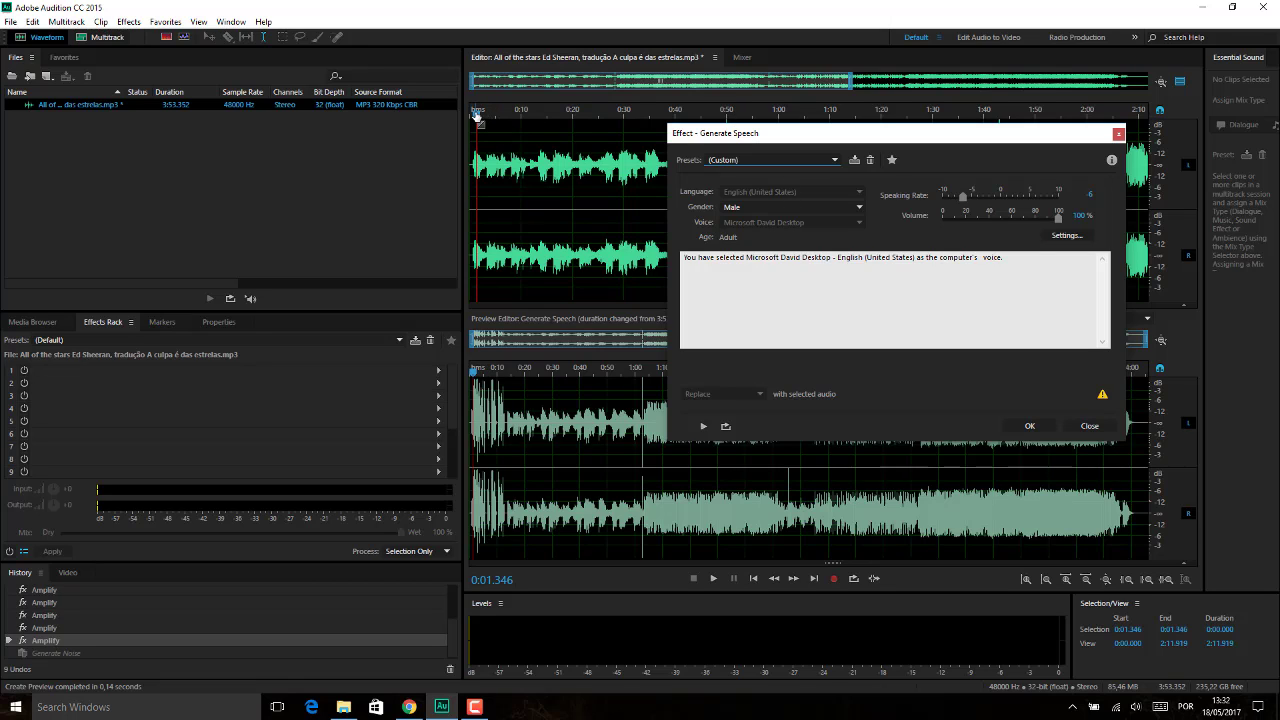
# Step: Preview the sample speech from the very start of the audio, stopping once the voice has been heard
pyautogui.click(471, 377)
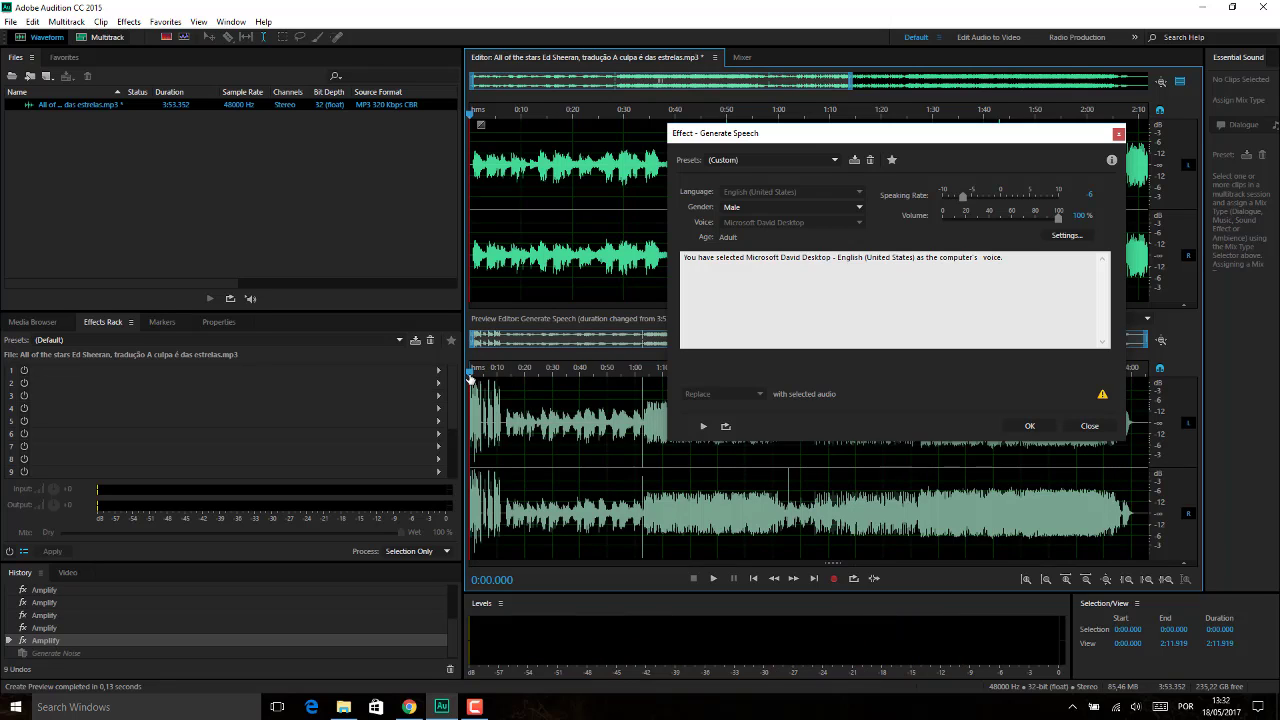
pyautogui.press('space')
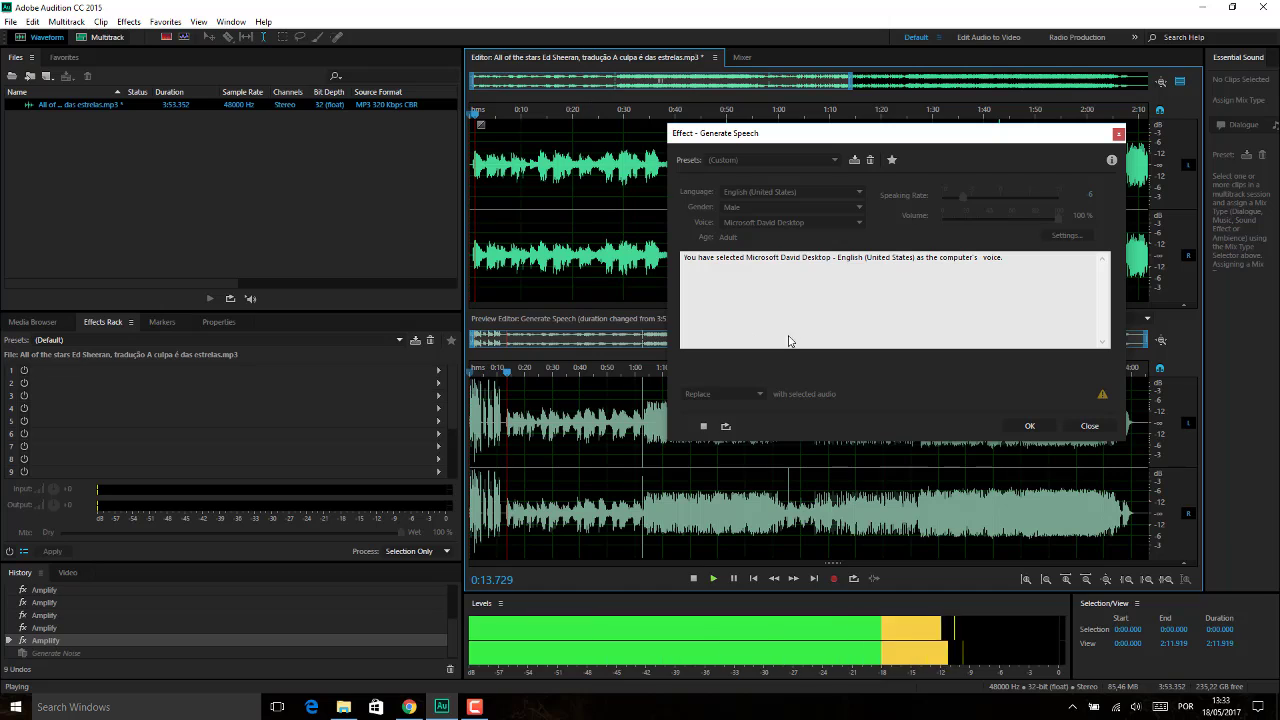
pyautogui.press('space')
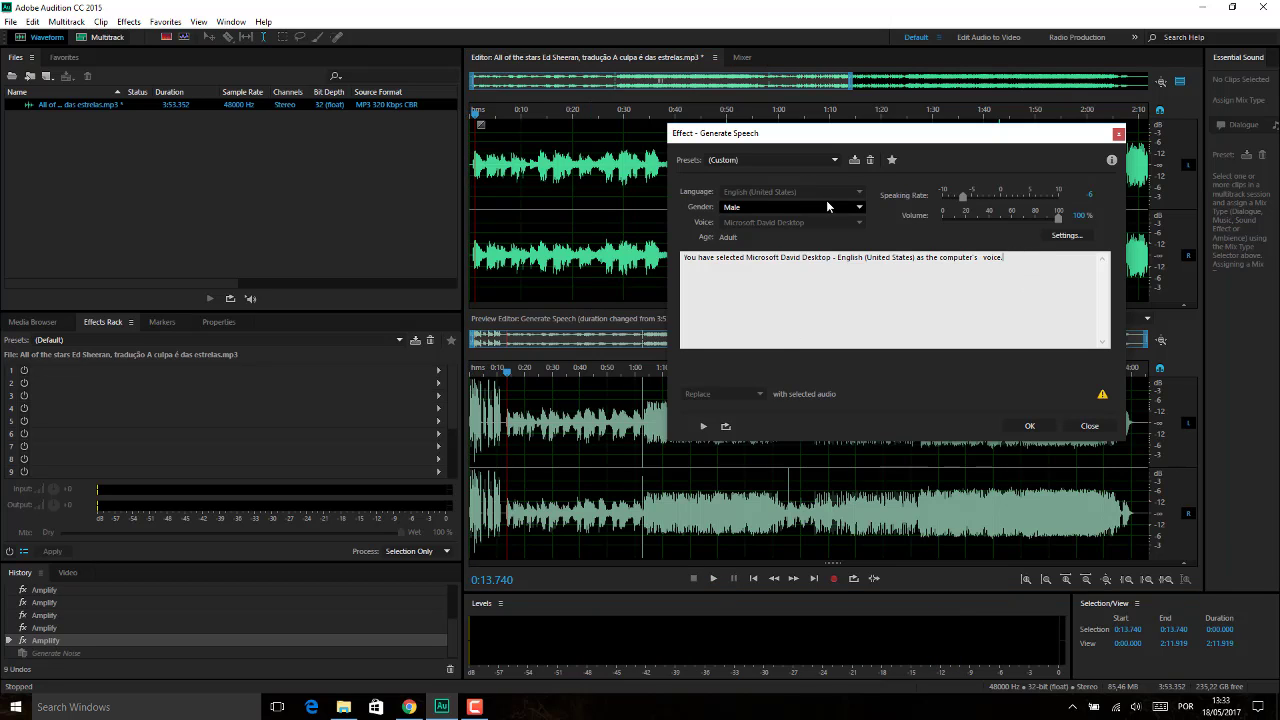
# Step: Set the speaking rate to 0 with the Male voice and preview the generated speech
pyautogui.click(858, 208)
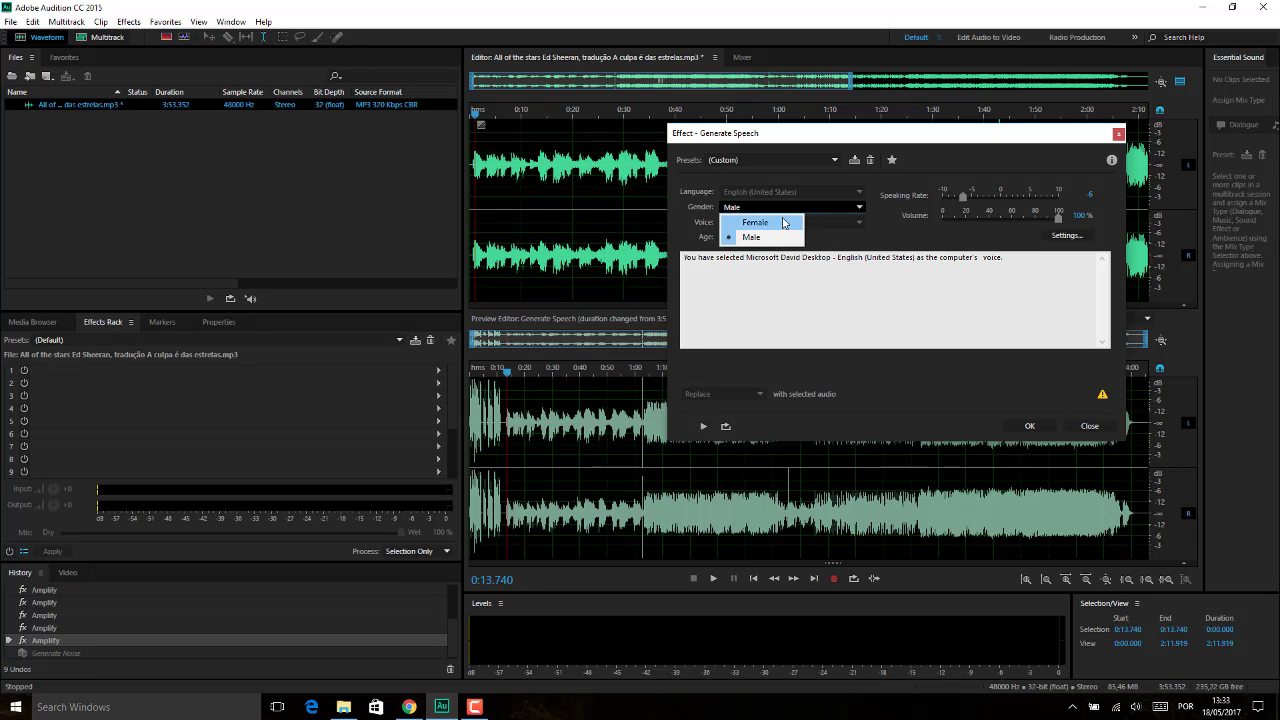
pyautogui.click(884, 215)
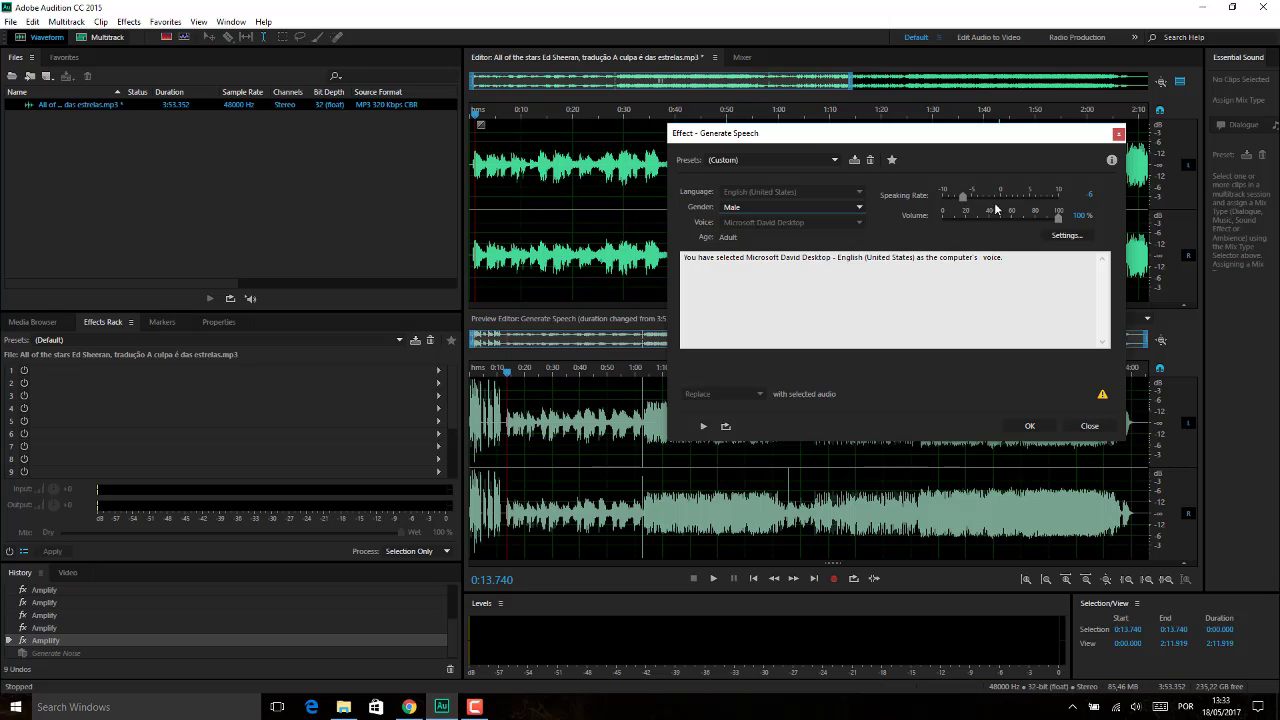
pyautogui.click(1088, 194)
pyautogui.press('Return')
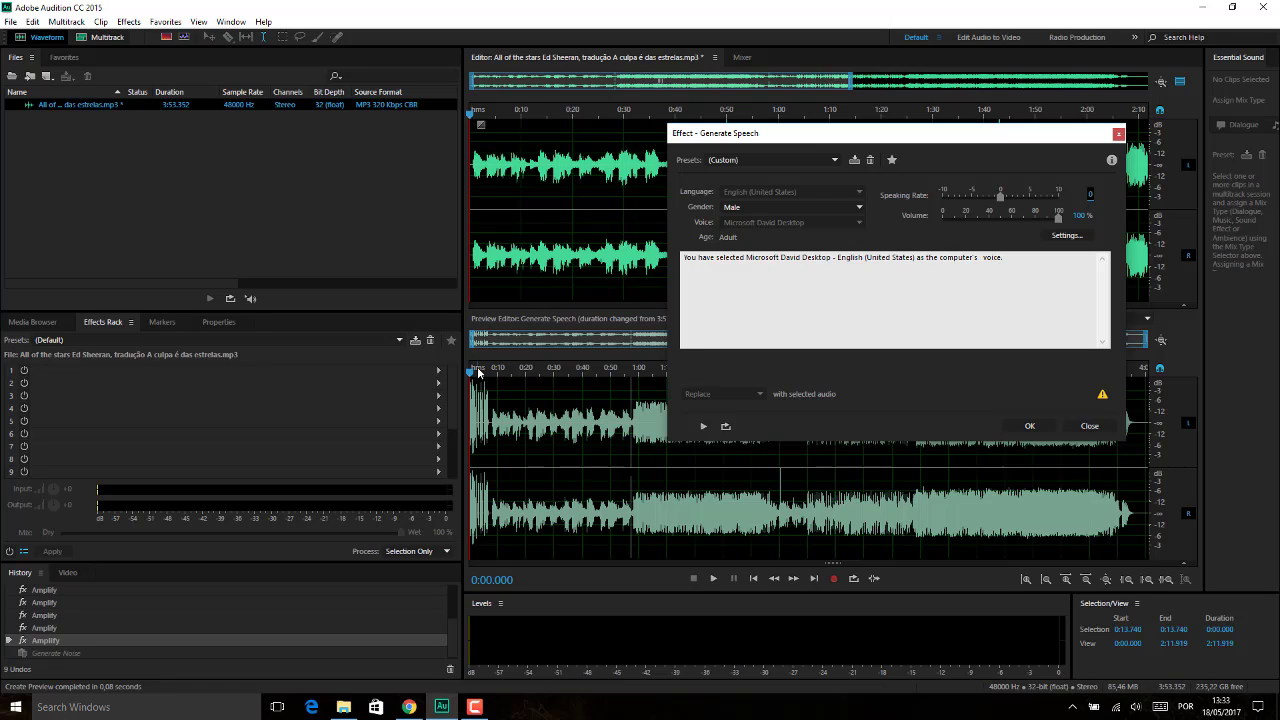
pyautogui.press('space')
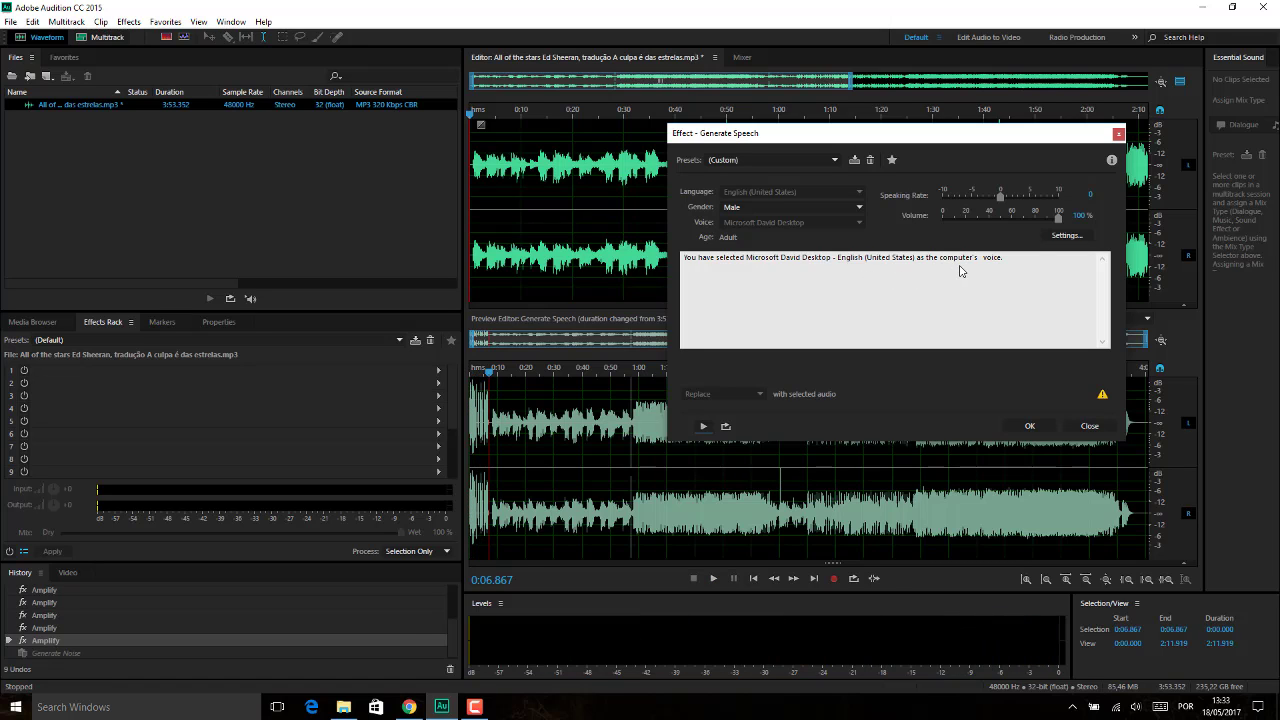
# Step: Change the voice gender to Female and preview the sample sentence
pyautogui.click(840, 207)
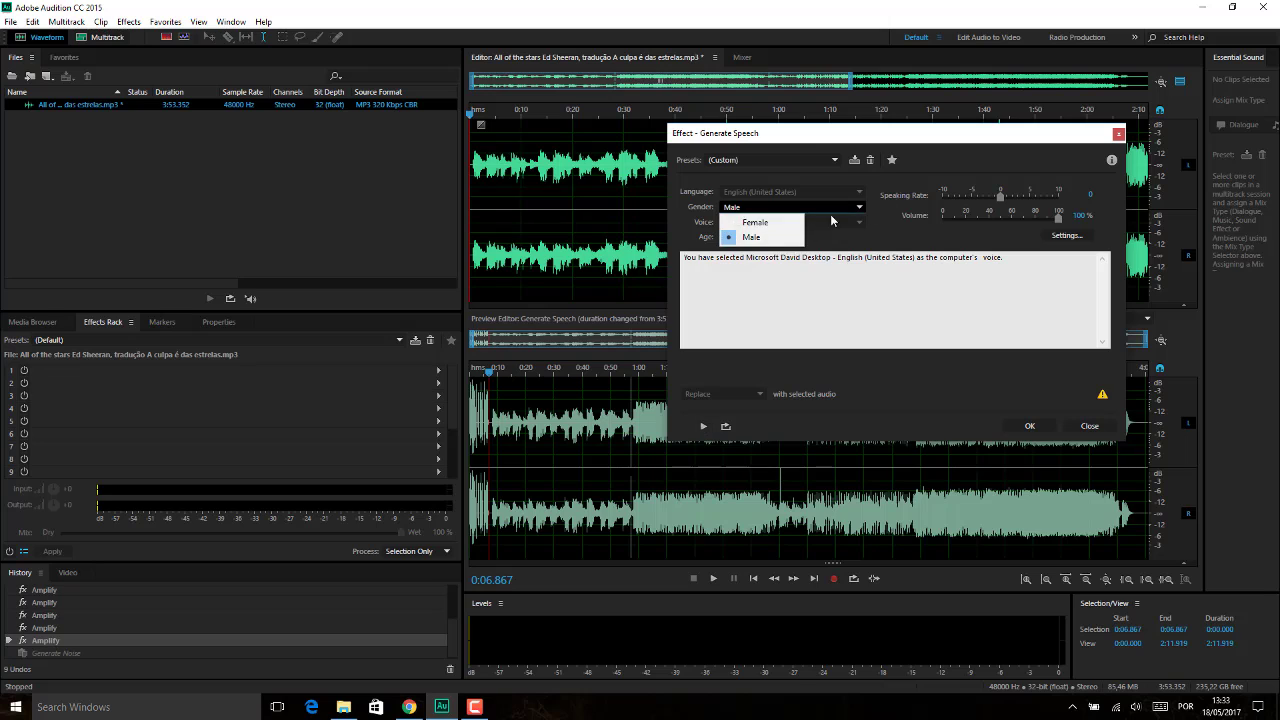
pyautogui.click(778, 224)
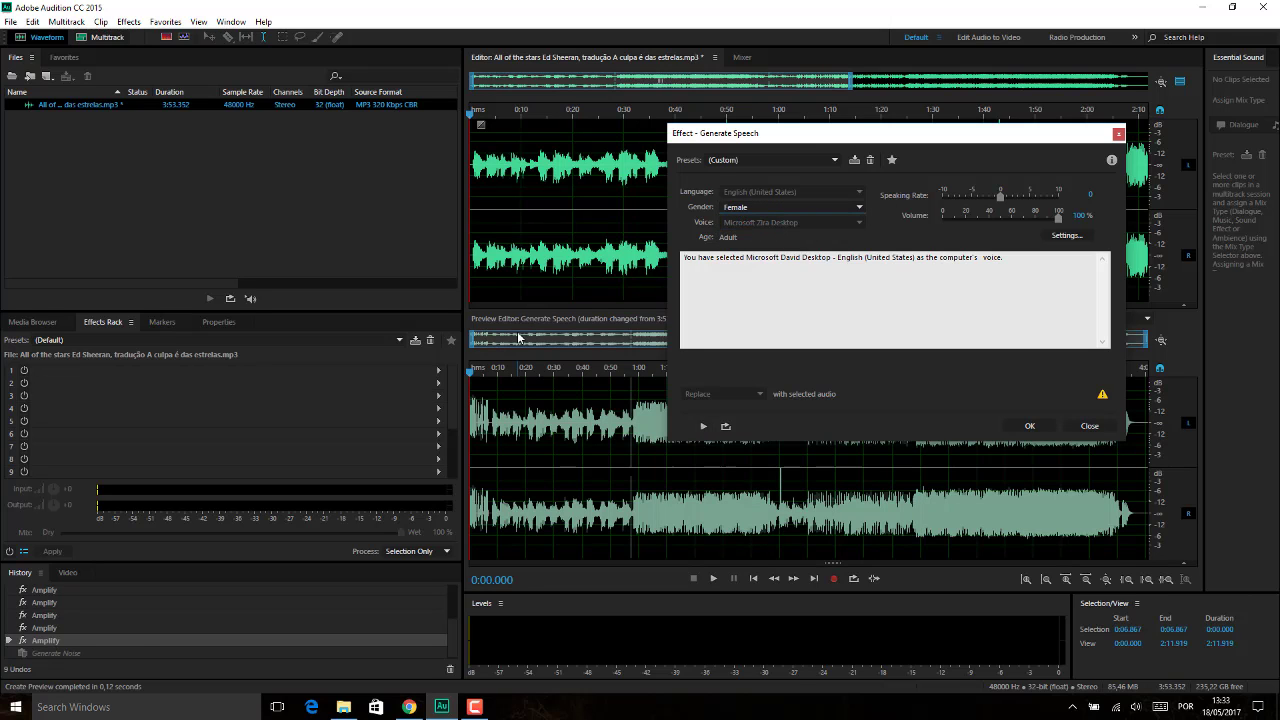
pyautogui.press('space')
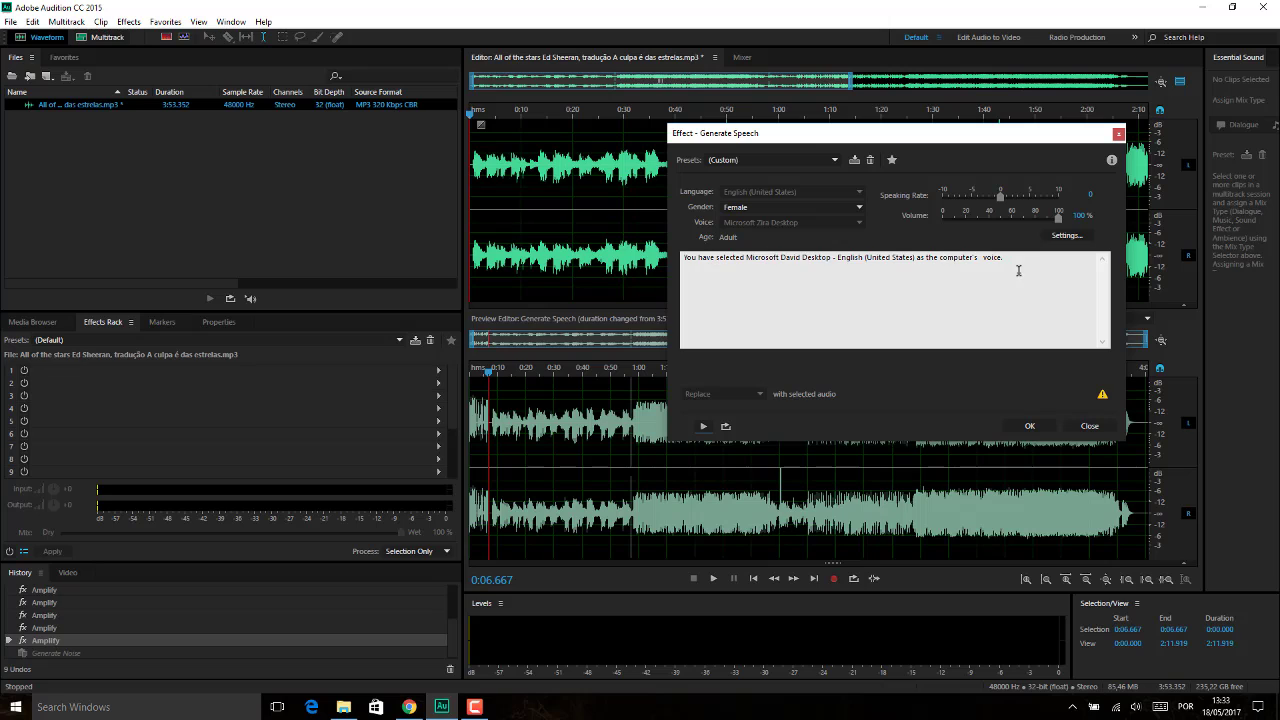
# Step: Replace the sample sentence in the speech text with 'ESTAMOS APENDENDO ADOBE AUDITION CC'
pyautogui.moveTo(1003, 257); pyautogui.dragTo(630, 250)
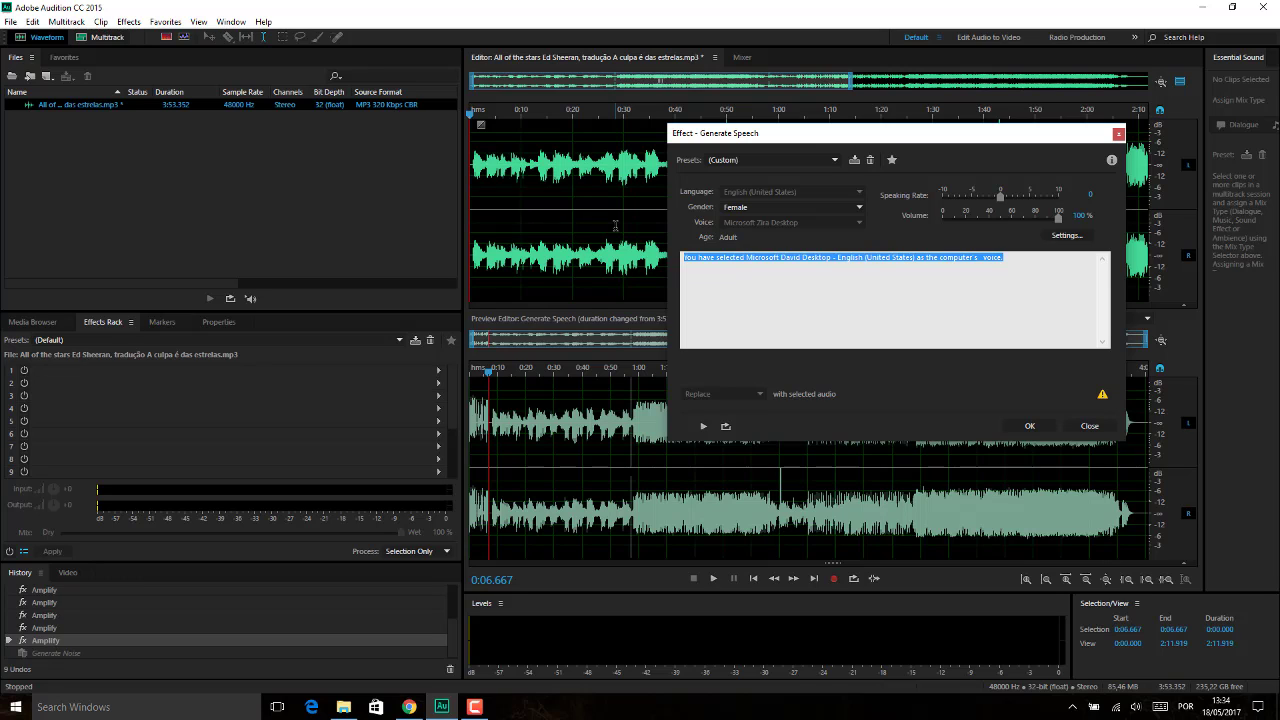
pyautogui.write('Es')
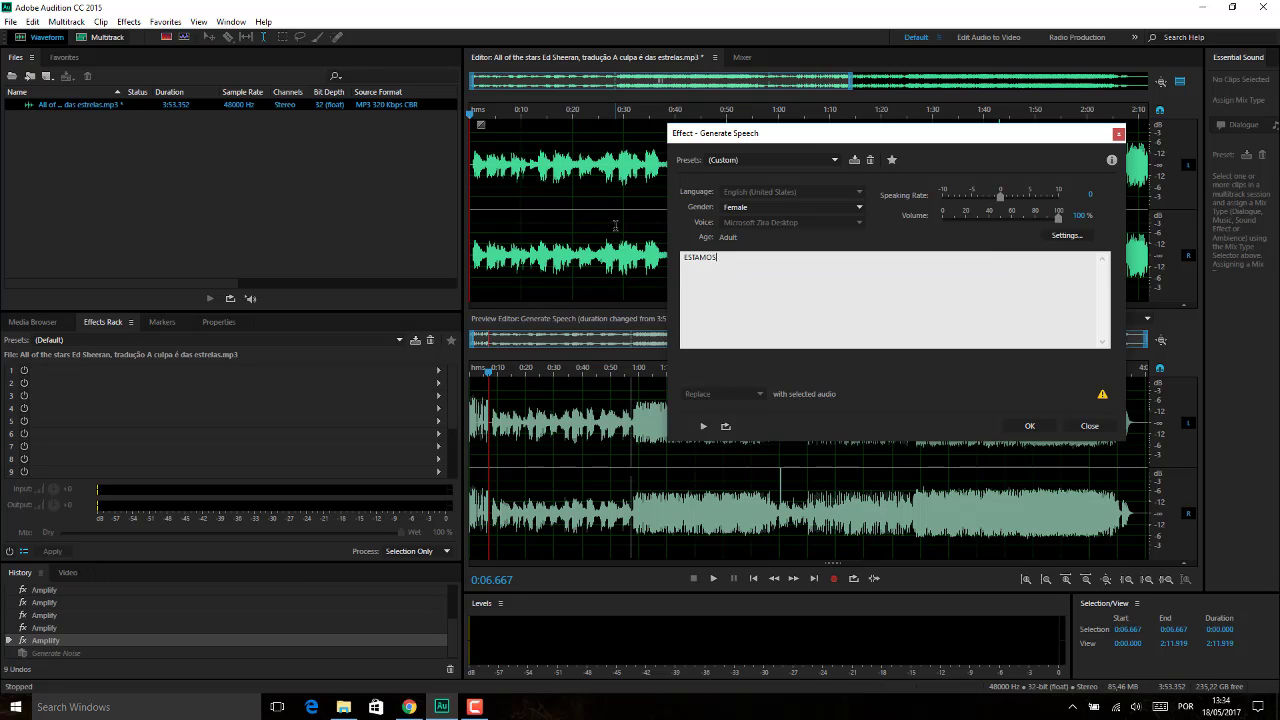
pyautogui.write('TAMOS APE')
pyautogui.write('NDENDO ADOBE AUT')
pyautogui.write('DITION CC')
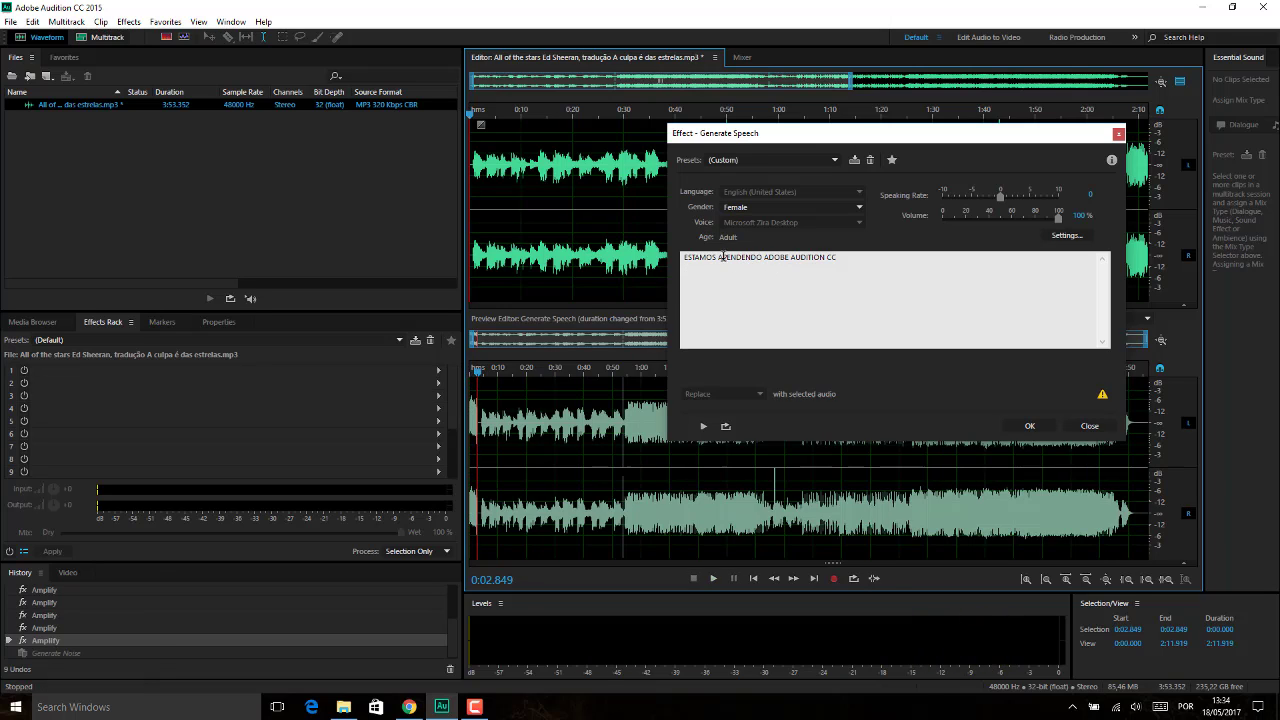
pyautogui.click(724, 257)
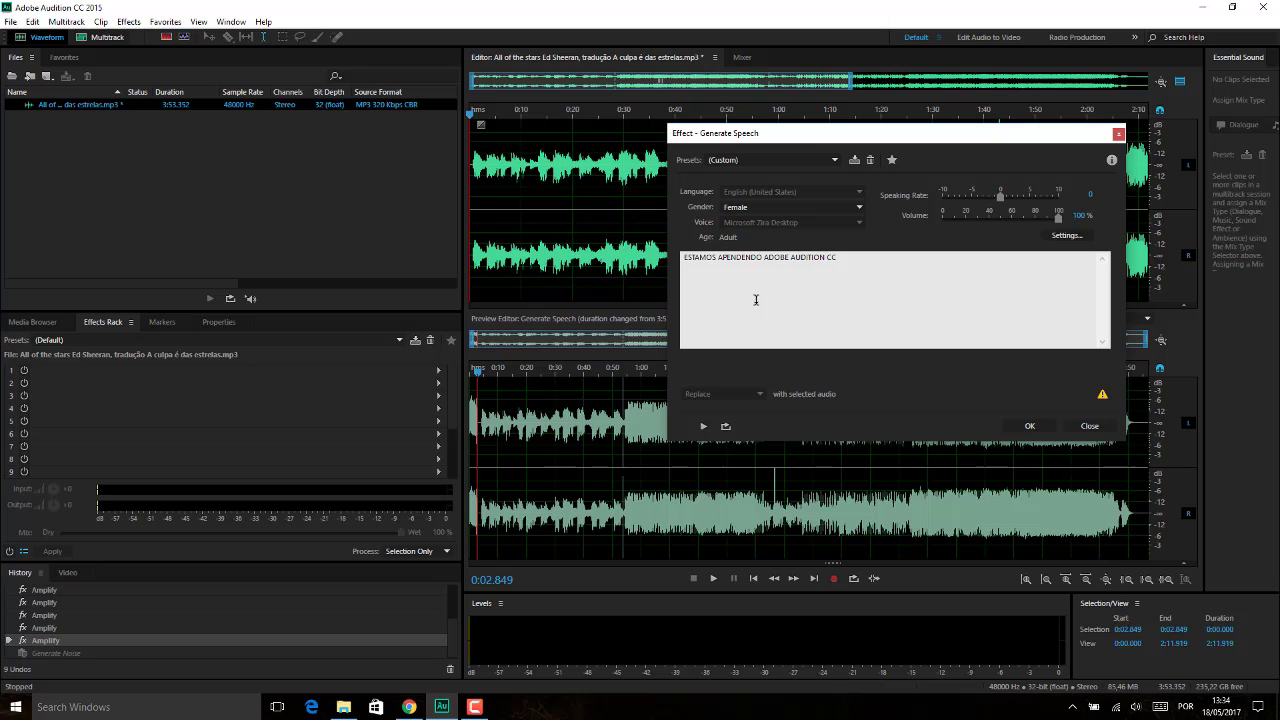
pyautogui.write('R')
pyautogui.press('BackSpace')
pyautogui.write('WWWEEEE')
pyautogui.moveTo(889, 257); pyautogui.dragTo(838, 259)
pyautogui.press('BackSpace')
# Step: Preview the custom Portuguese sentence spoken by the Female voice
pyautogui.click(701, 427)
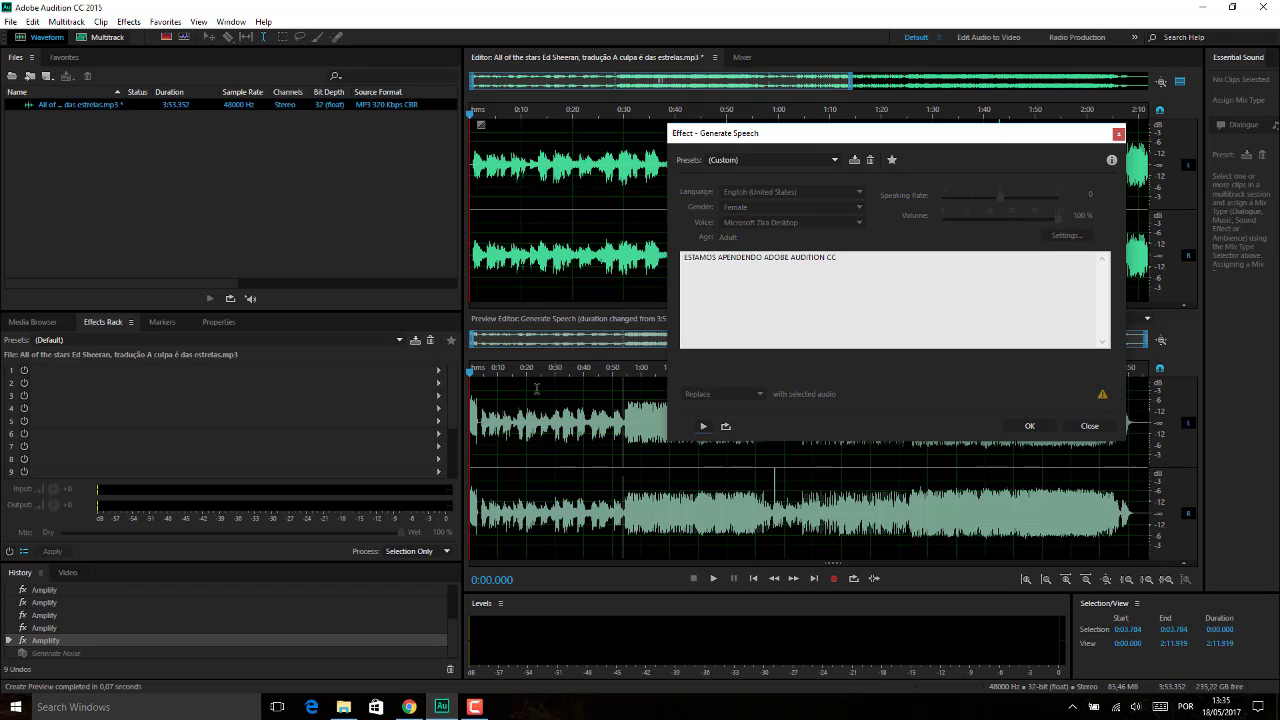
pyautogui.click(703, 427)
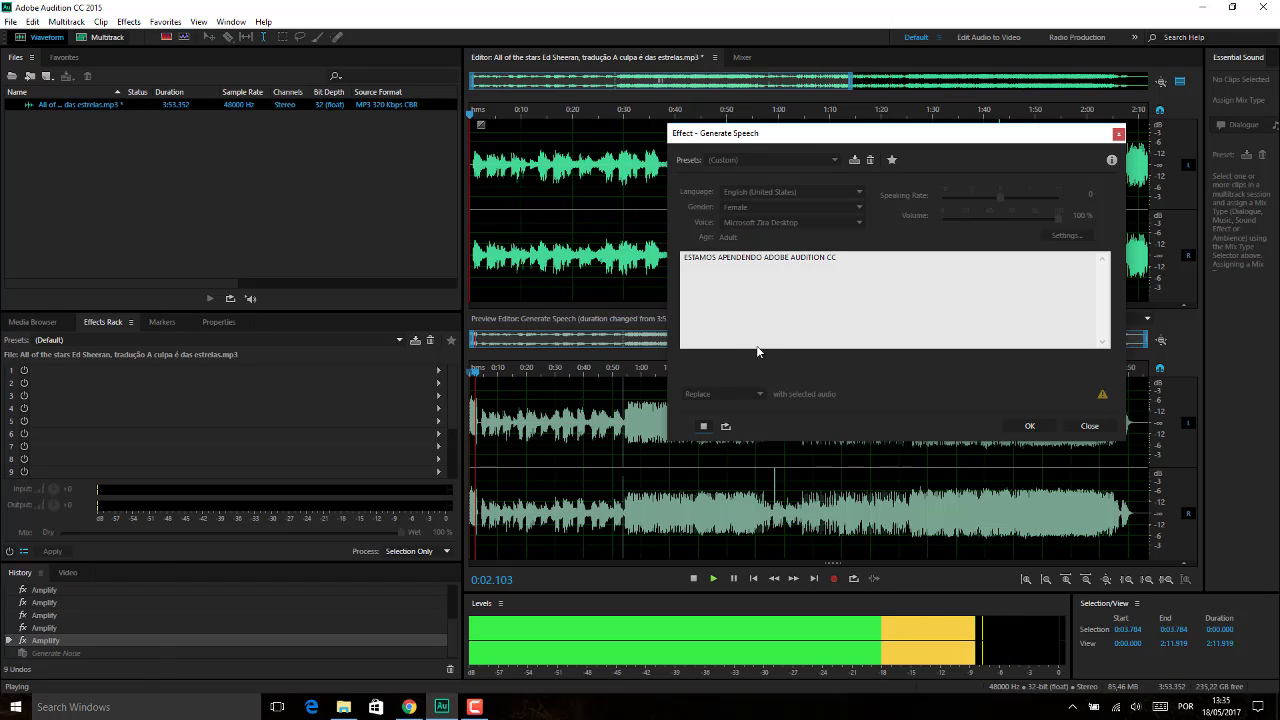
pyautogui.click(703, 427)
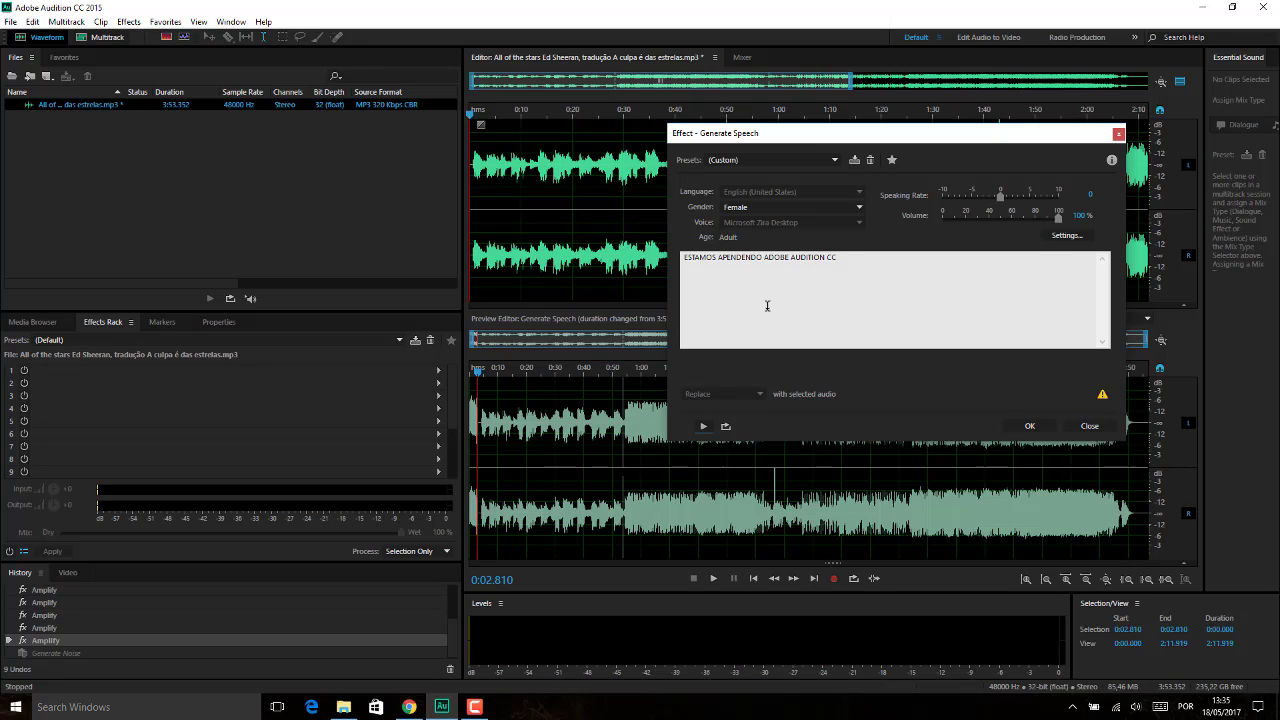
# Step: Switch the voice gender to Male and preview the custom sentence
pyautogui.click(858, 207)
pyautogui.click(793, 238)
pyautogui.click(703, 428)
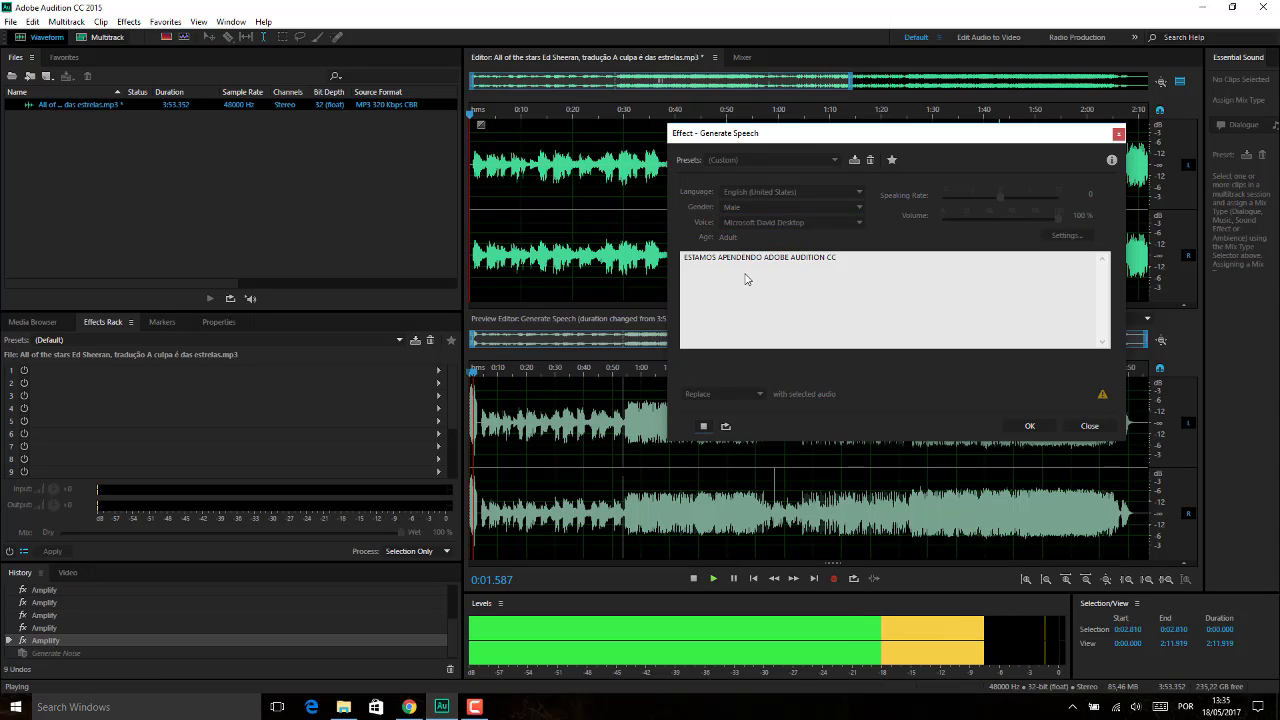
pyautogui.click(704, 428)
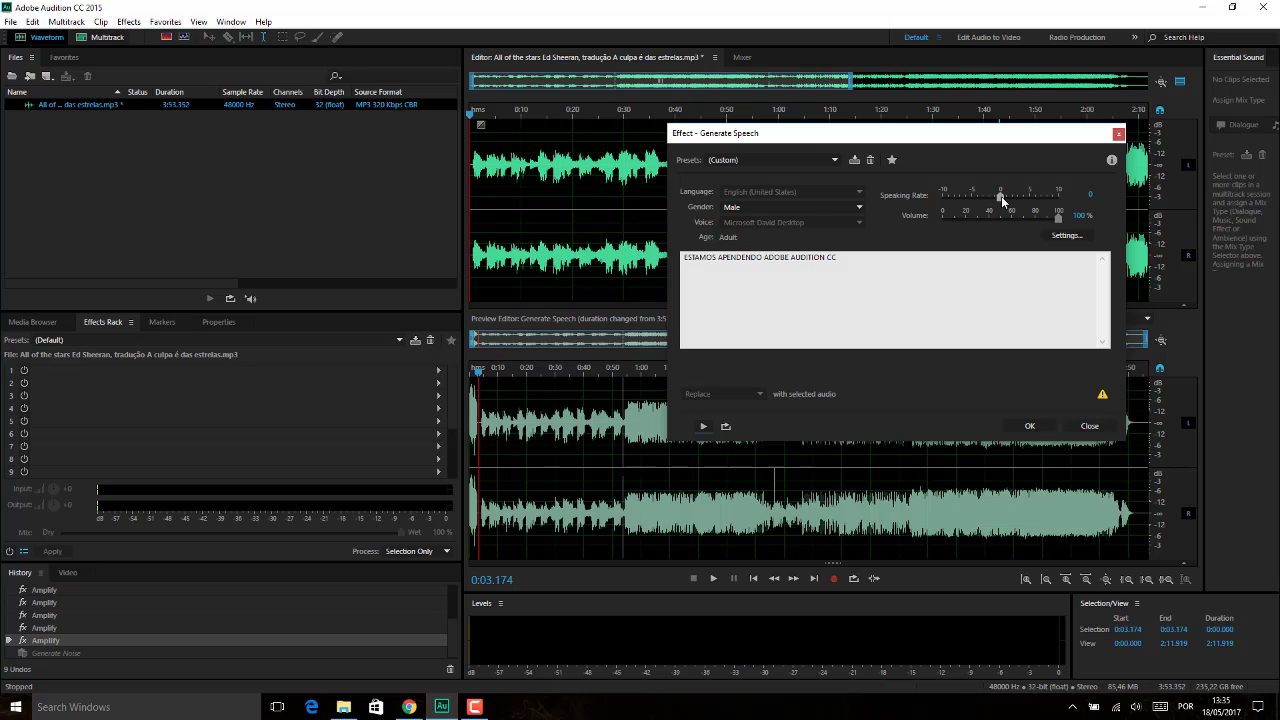
# Step: Slow the Male voice to a speaking rate of -2 and further to -7, previewing the speech at each rate
pyautogui.moveTo(1001, 199); pyautogui.dragTo(996, 199)
pyautogui.click(704, 426)
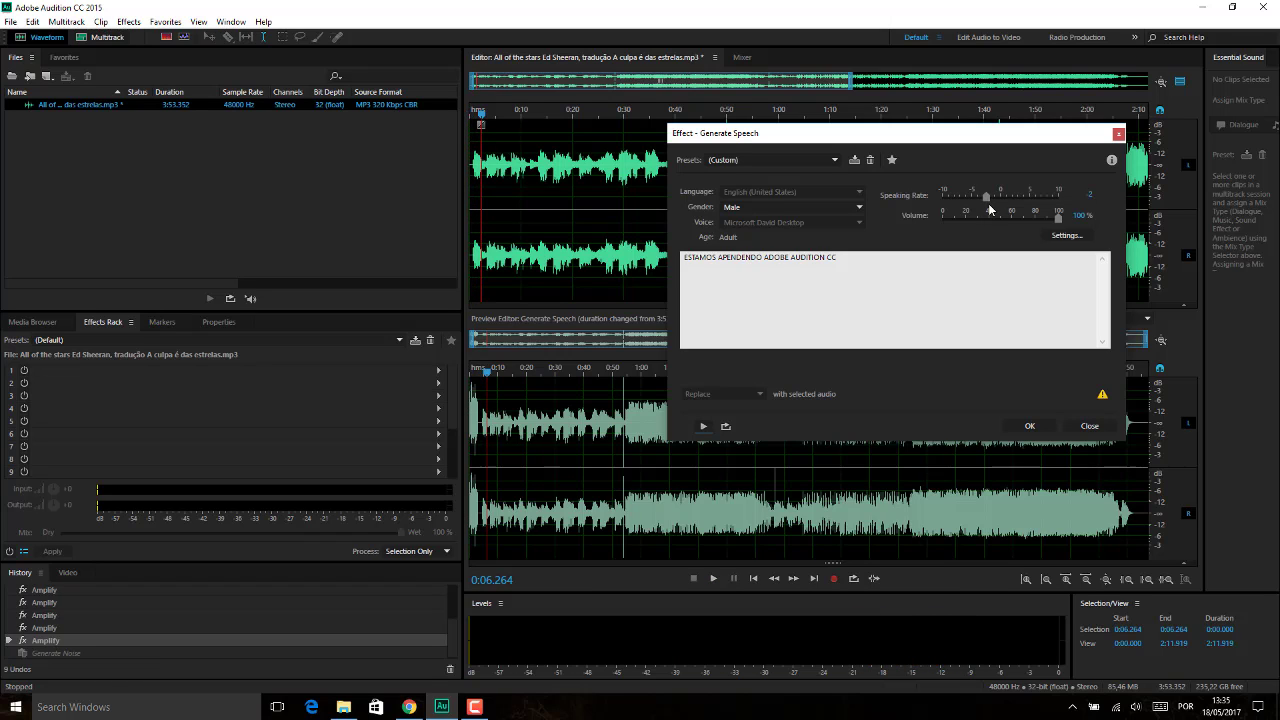
pyautogui.moveTo(988, 202); pyautogui.dragTo(959, 205)
pyautogui.click(703, 426)
pyautogui.click(703, 427)
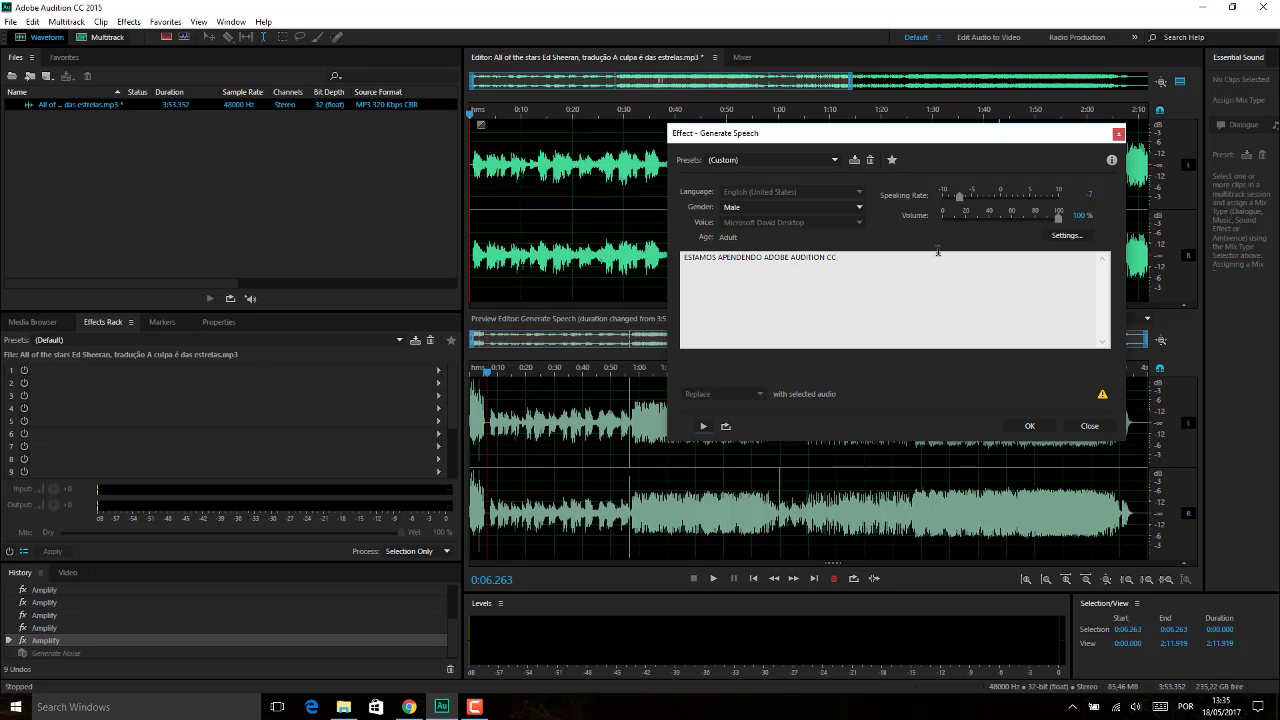
# Step: Switch the voice gender to Female and preview the slowed-down custom sentence
pyautogui.click(860, 208)
pyautogui.click(757, 222)
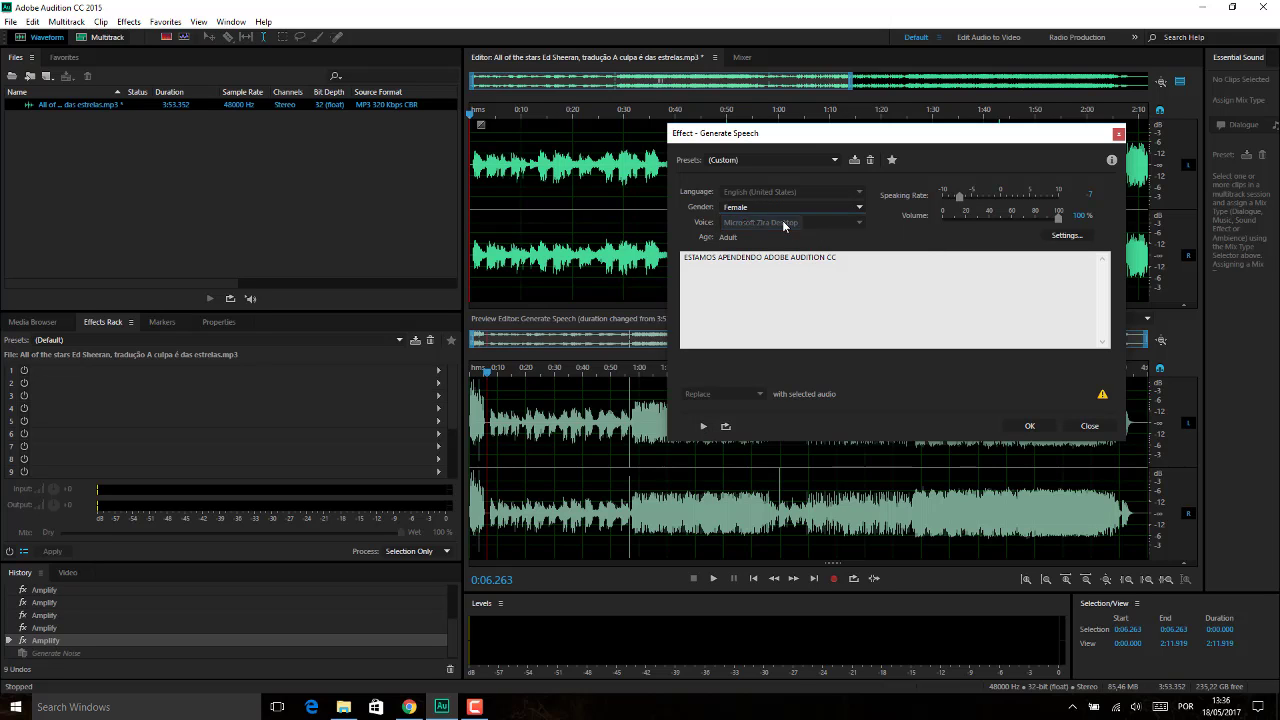
pyautogui.click(708, 425)
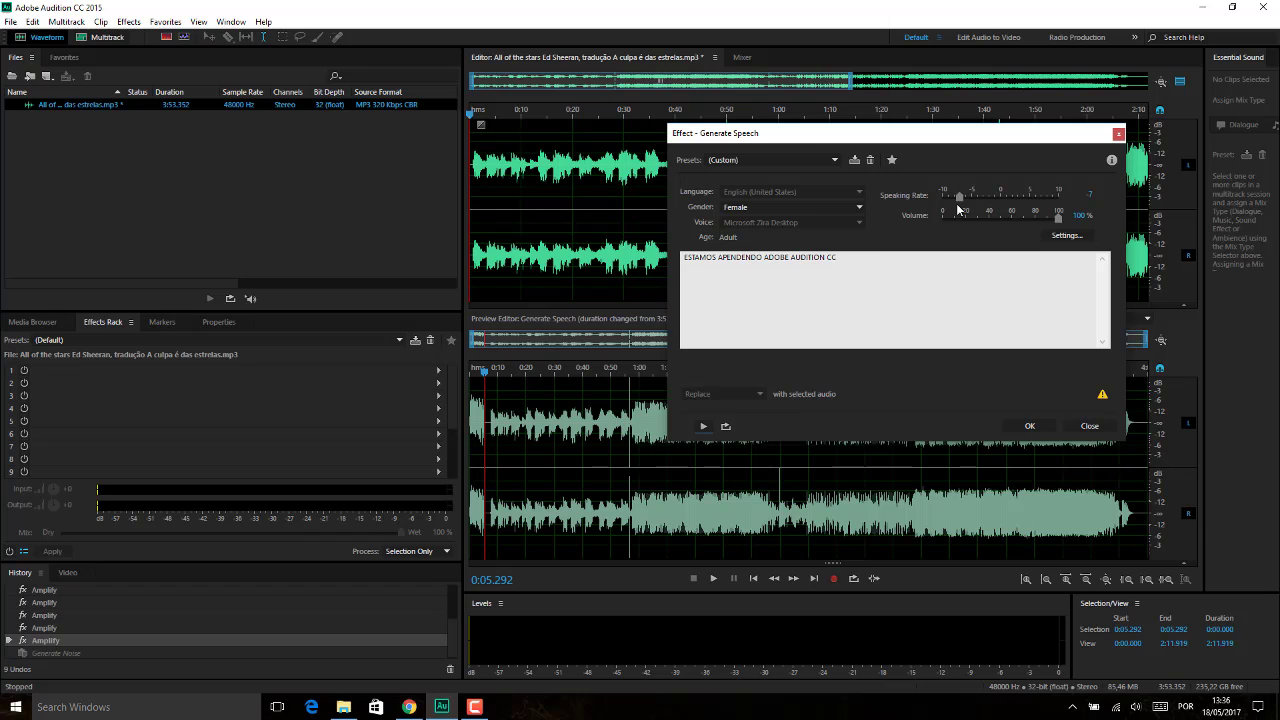
# Step: Set the Female voice's speaking rate to 0 and look through the available presets and genders
pyautogui.moveTo(959, 196); pyautogui.dragTo(1003, 197)
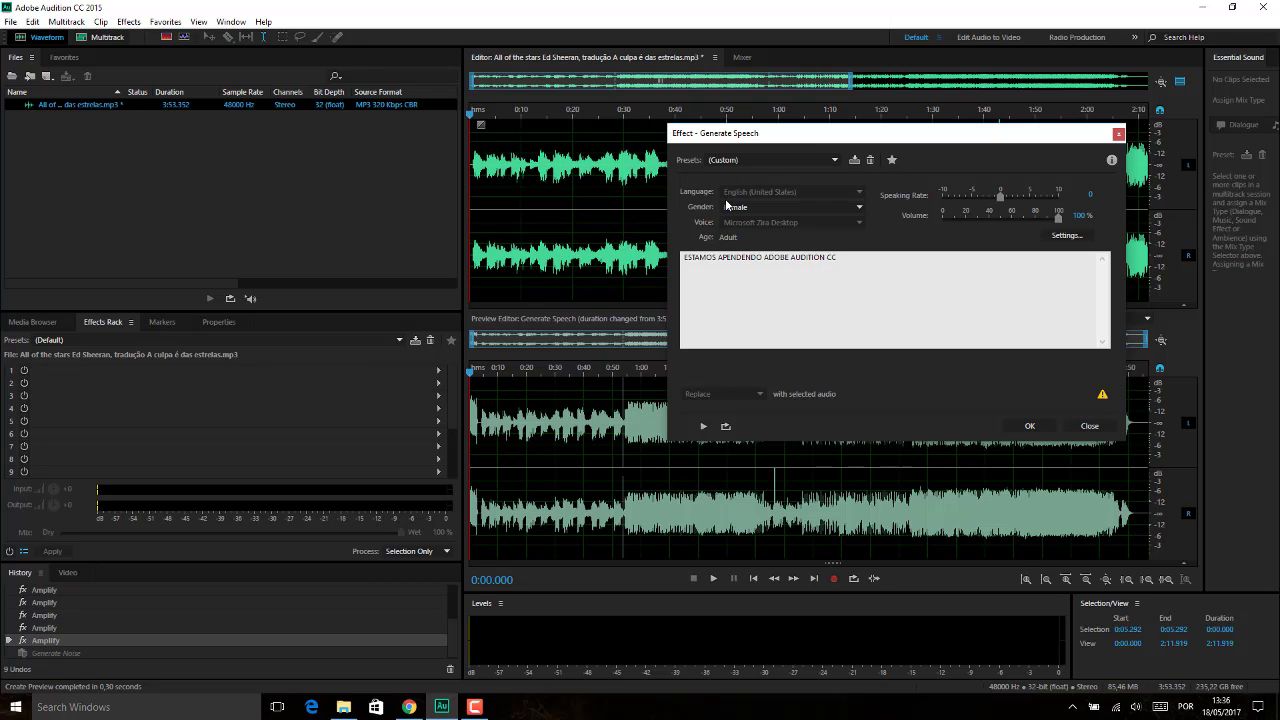
pyautogui.click(835, 160)
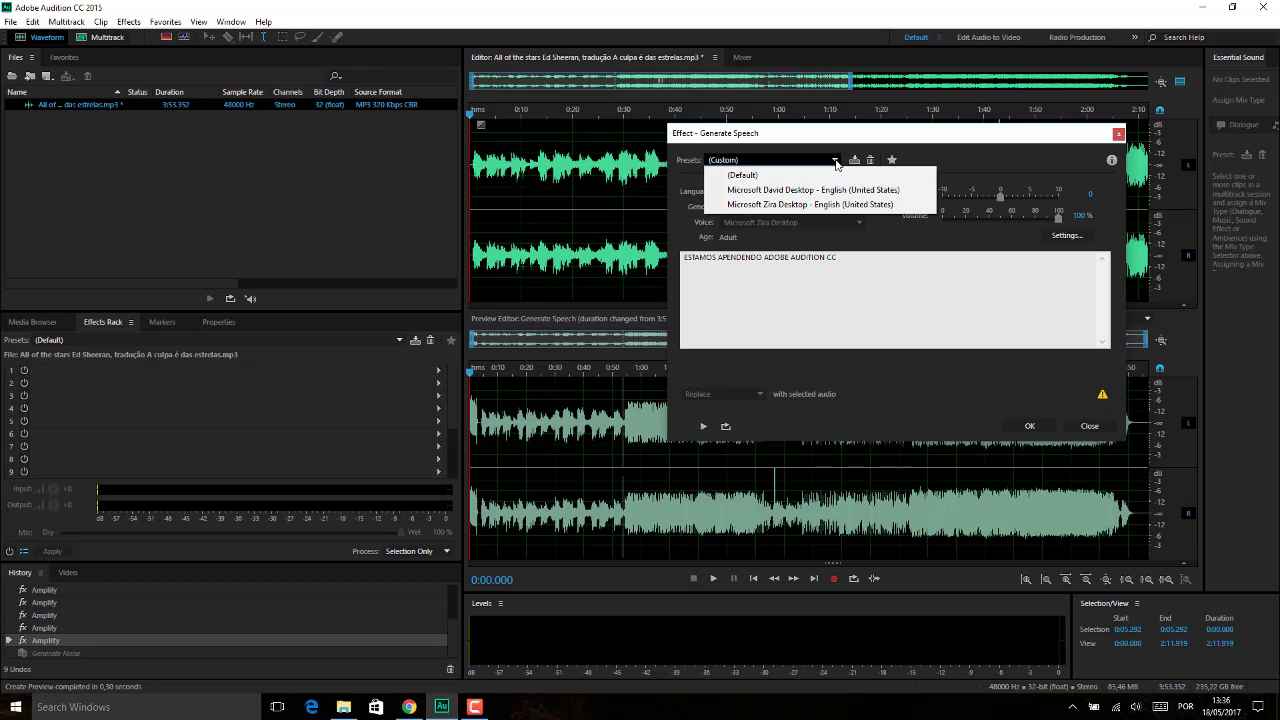
pyautogui.click(833, 158)
pyautogui.click(731, 207)
pyautogui.click(729, 203)
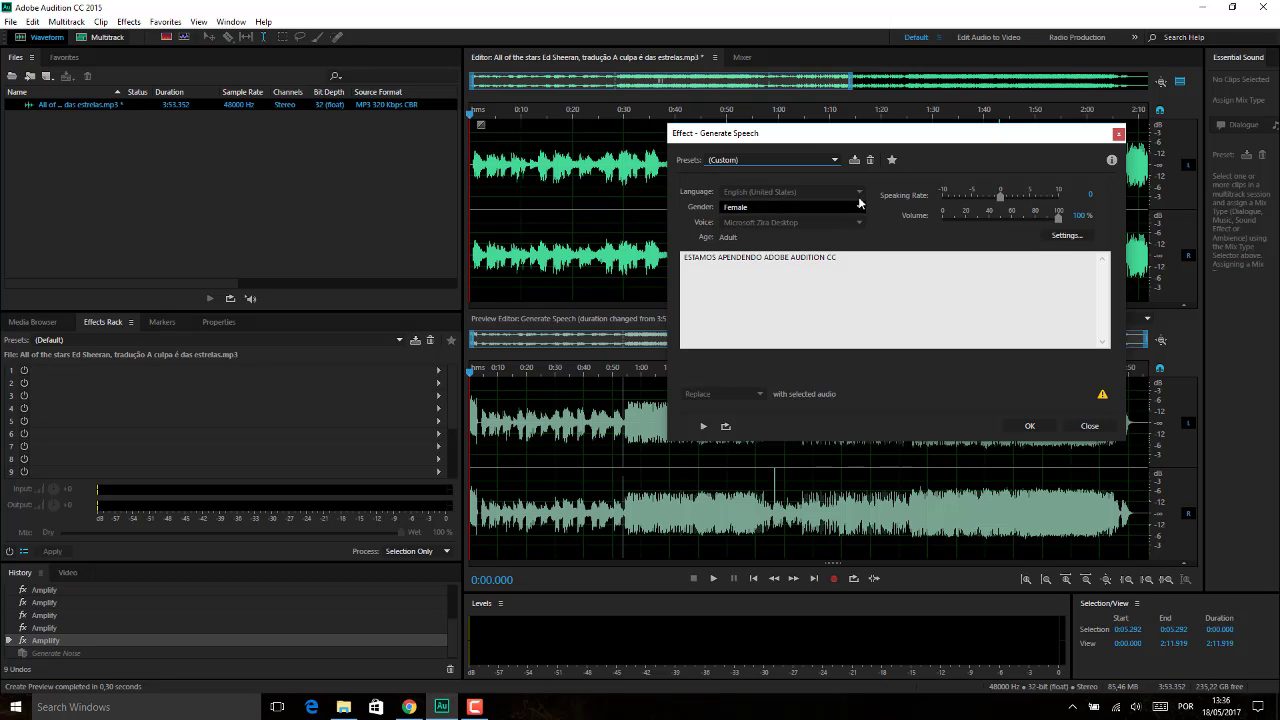
# Step: Apply the 'Microsoft David Desktop - English (United States)' preset and preview its introduction text
pyautogui.click(835, 160)
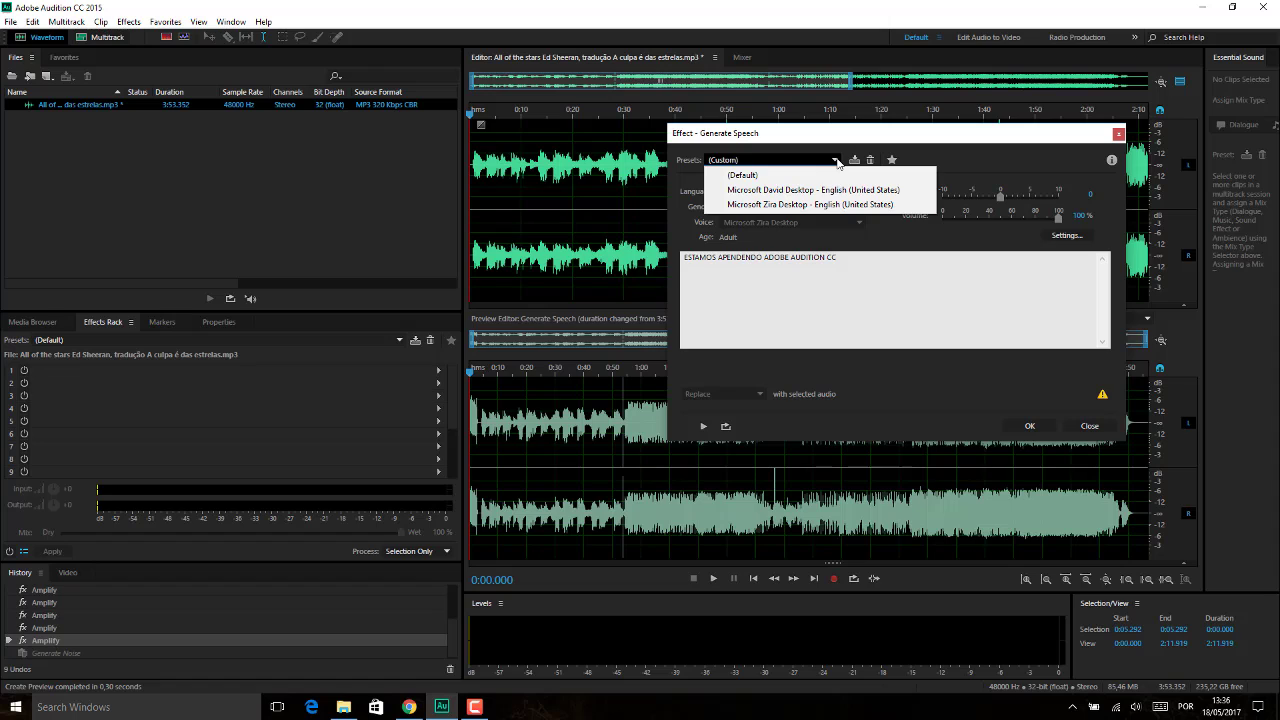
pyautogui.click(813, 190)
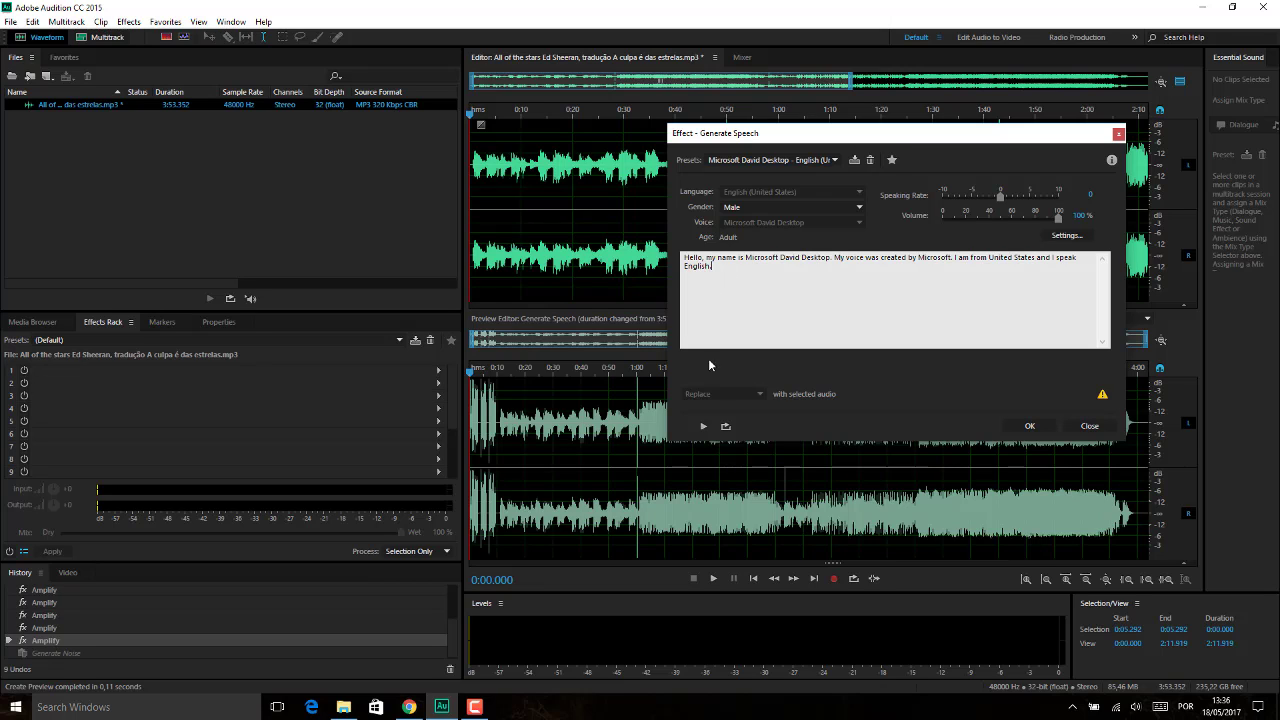
pyautogui.click(703, 426)
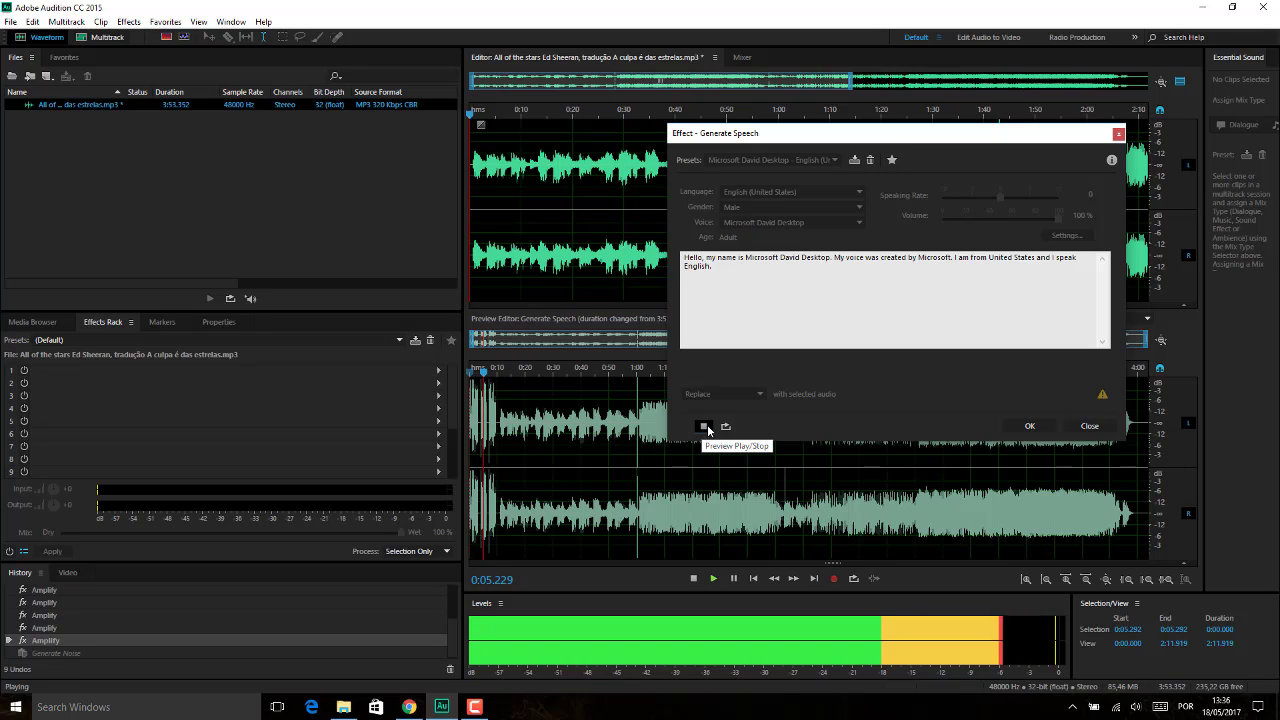
pyautogui.click(704, 426)
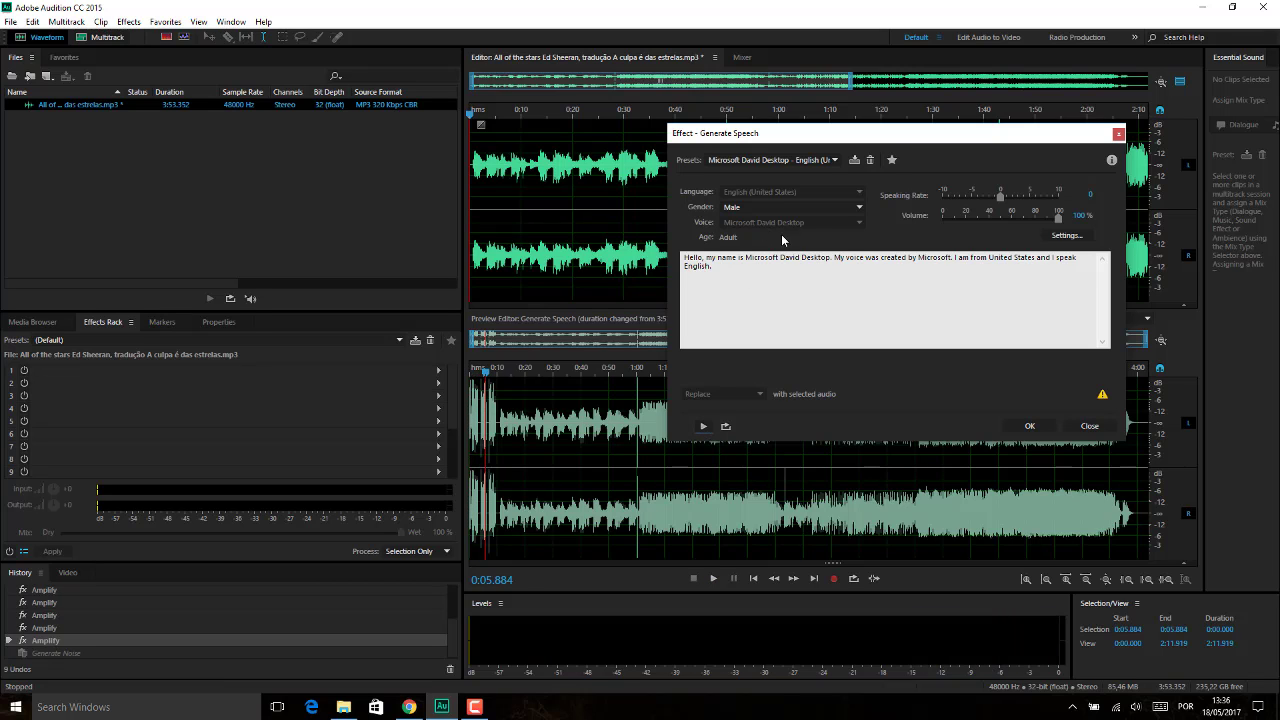
# Step: Apply the 'Microsoft Zira Desktop - English (United States)' speech preset
pyautogui.click(835, 160)
pyautogui.click(799, 205)
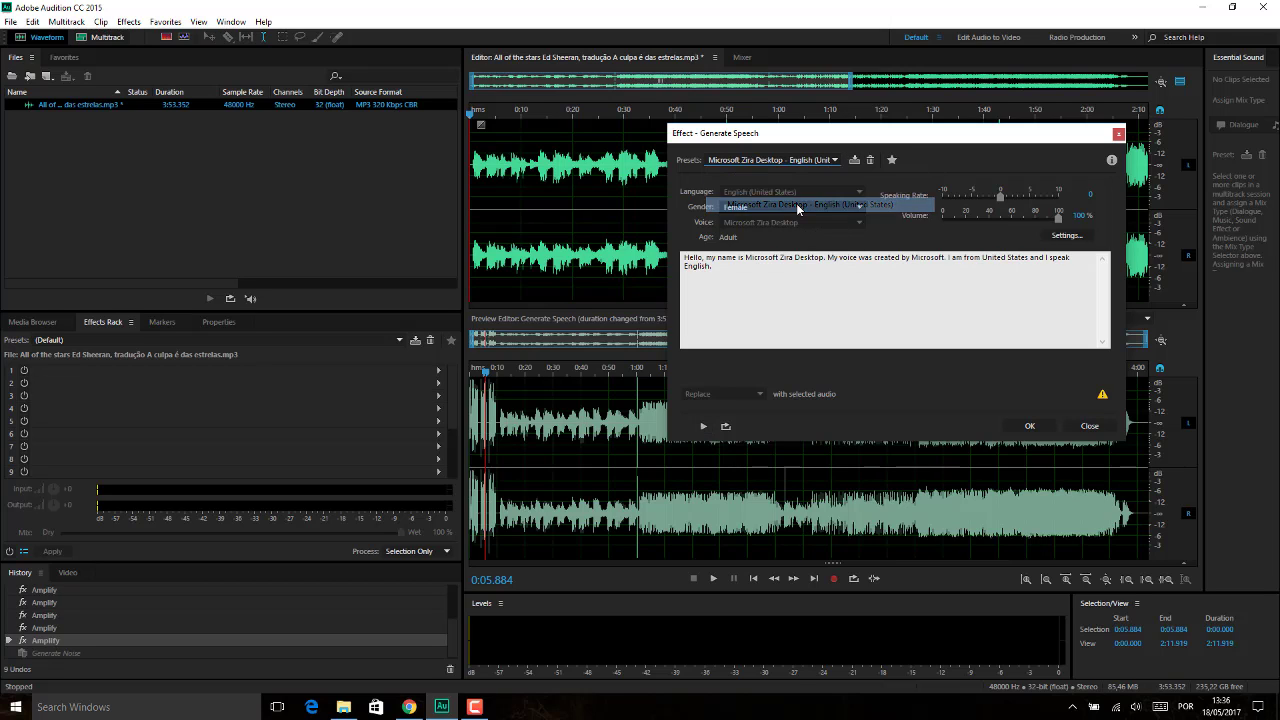
# Step: Examine the text-to-speech voice selection and voice speed options in the speech settings, leaving them without changes
pyautogui.click(1068, 236)
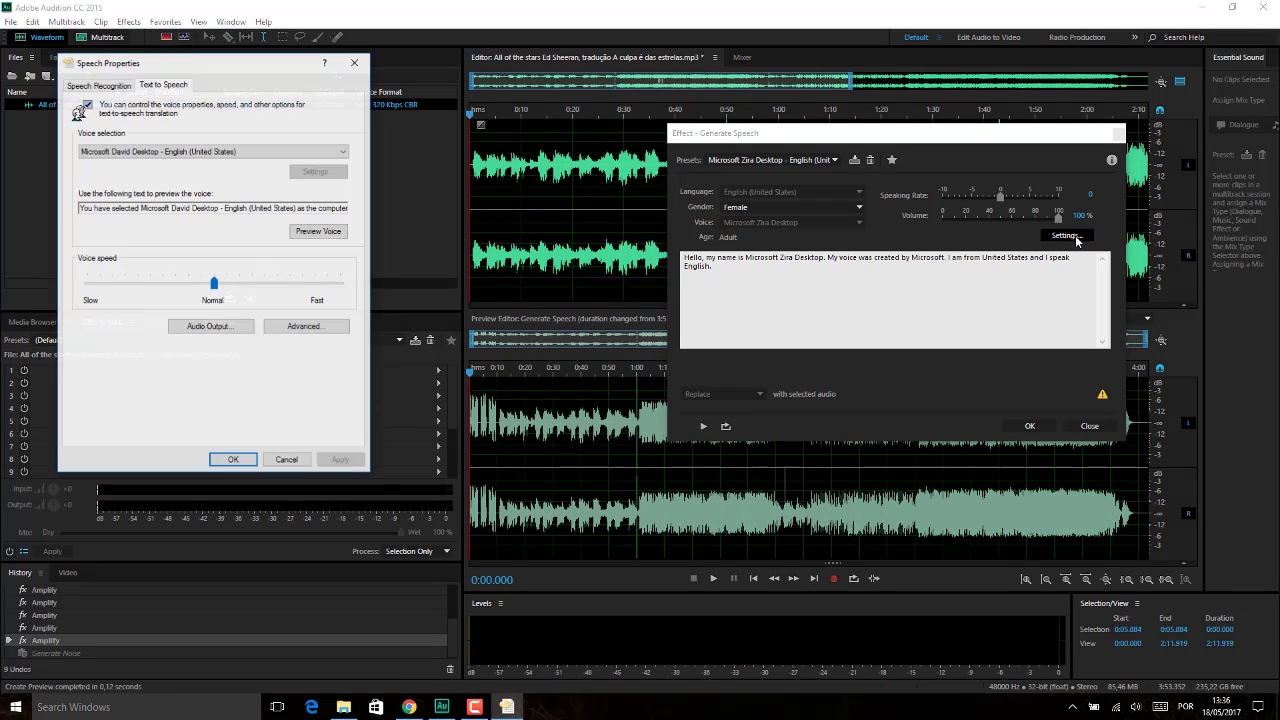
pyautogui.click(300, 154)
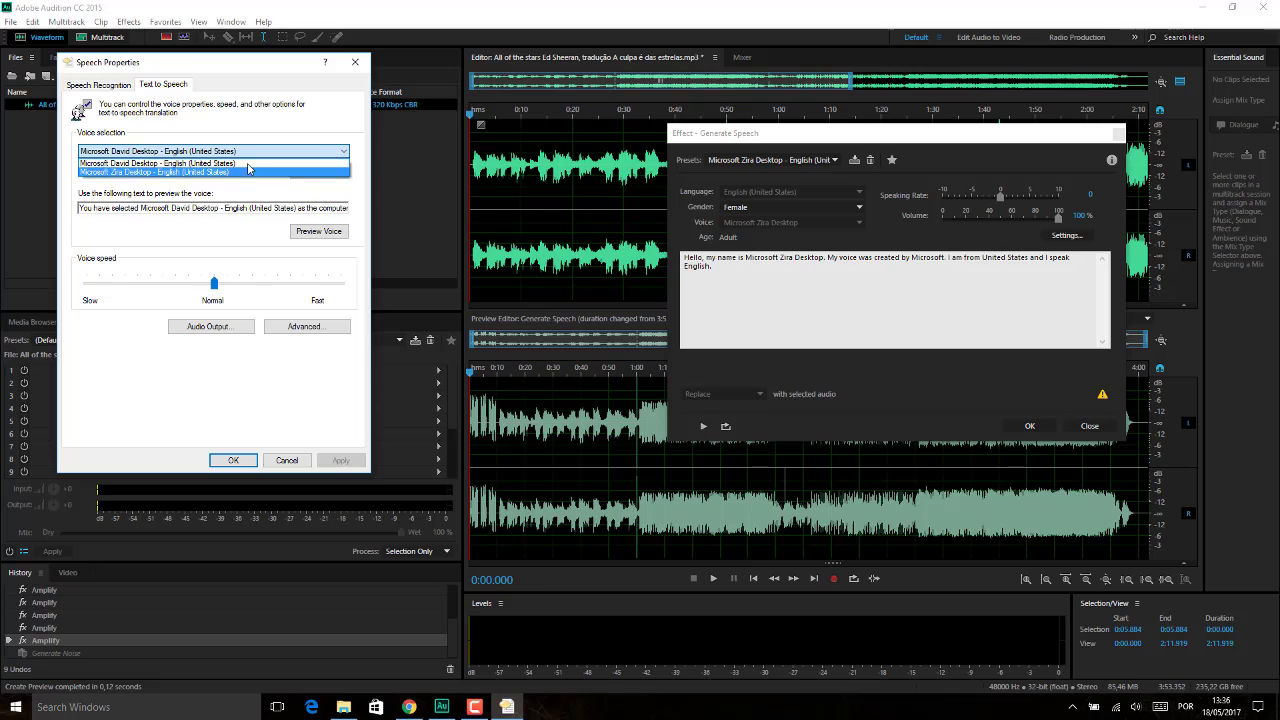
pyautogui.click(262, 126)
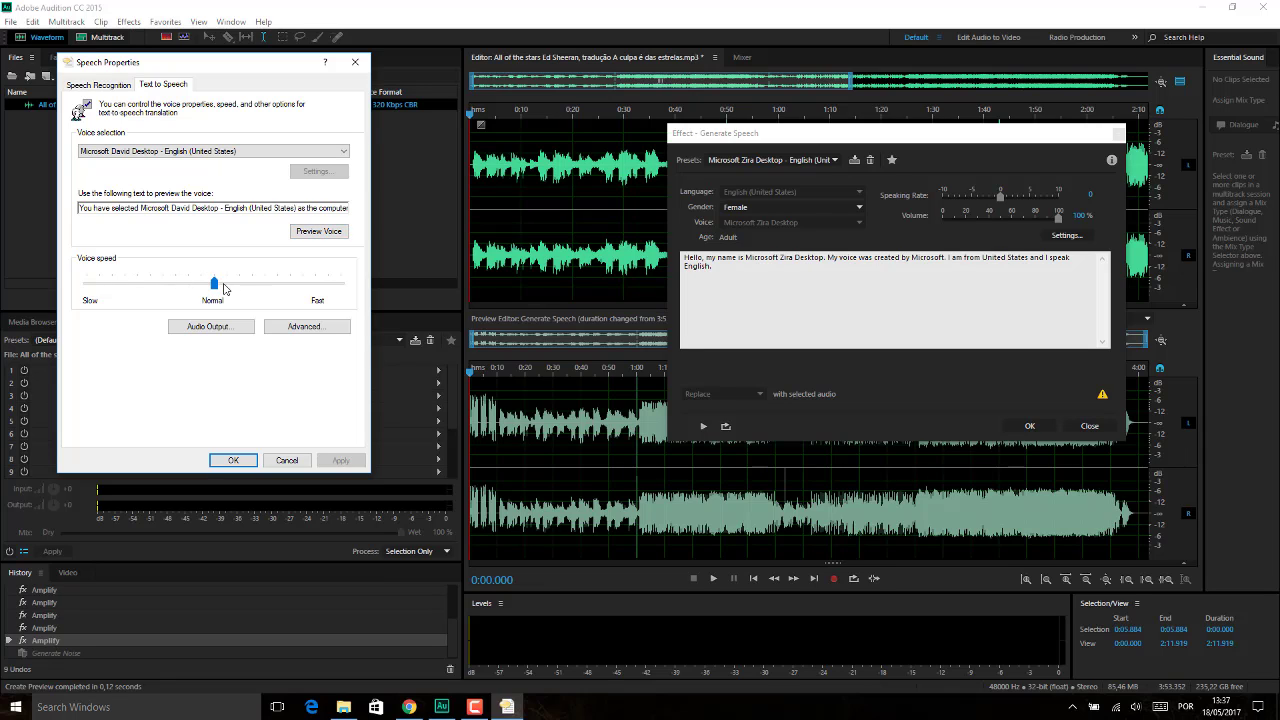
pyautogui.click(286, 458)
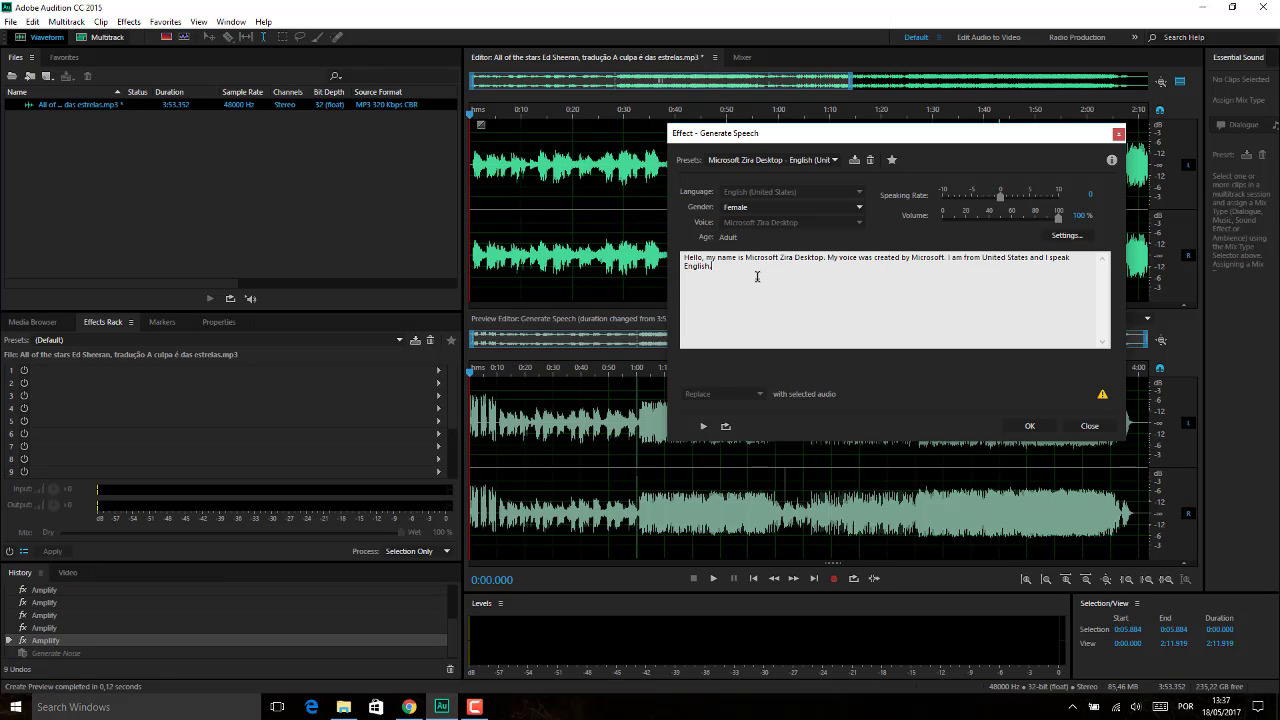
# Step: Apply the Generate Speech effect with the Zira introduction text at the song's start and clear the selection
pyautogui.click(1045, 425)
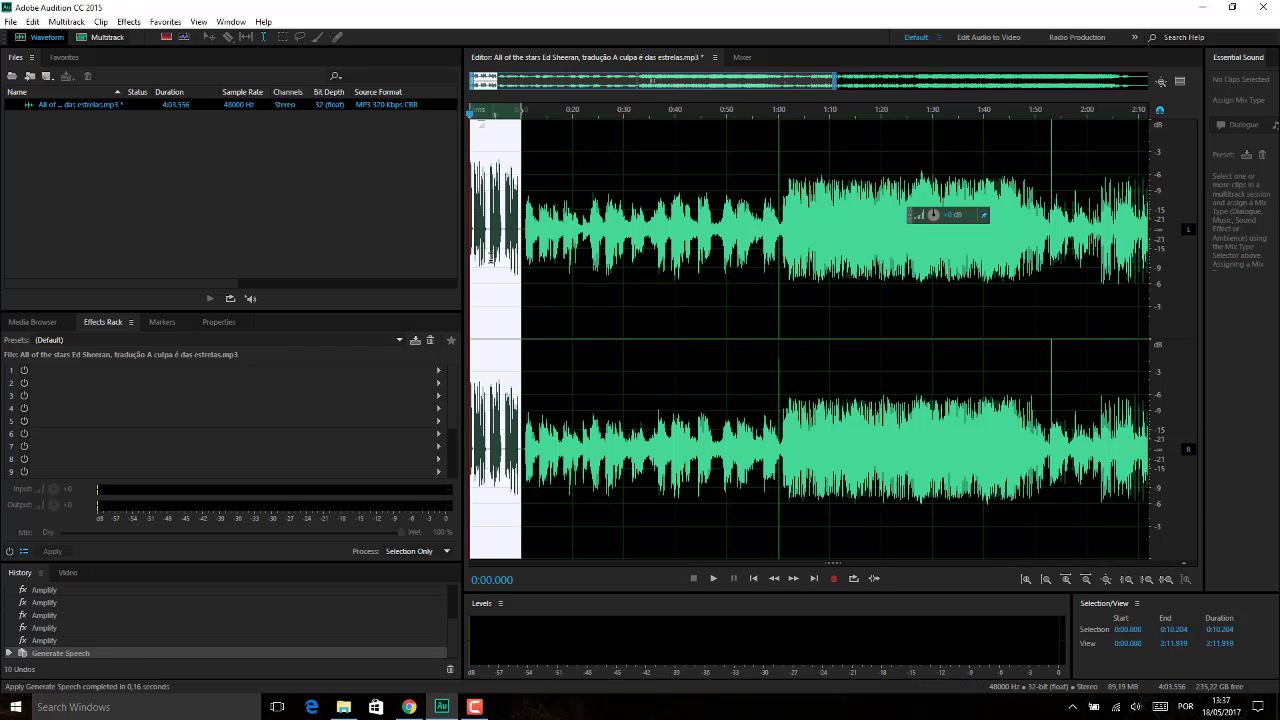
pyautogui.click(486, 258)
pyautogui.click(529, 233)
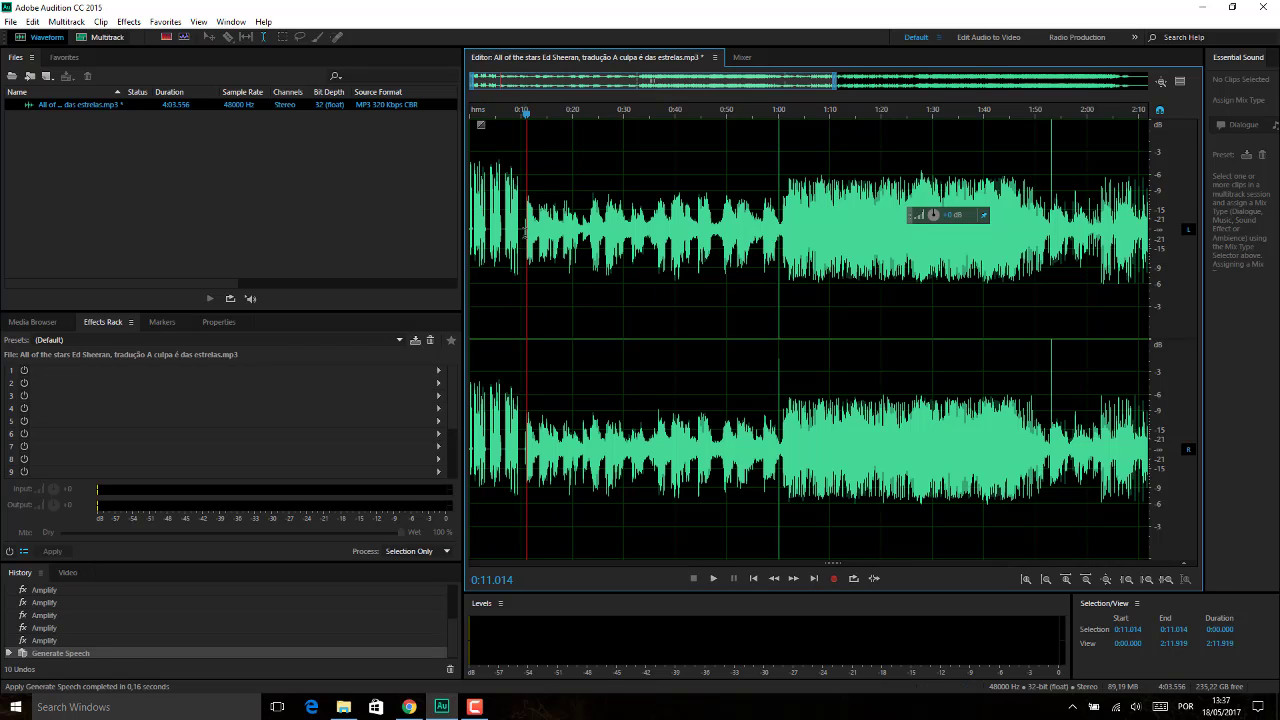
# Step: Play the file from the beginning to hear the inserted speech lead into the song
pyautogui.press('space')
pyautogui.press('space')
pyautogui.moveTo(530, 120); pyautogui.dragTo(432, 122)
pyautogui.press('space')
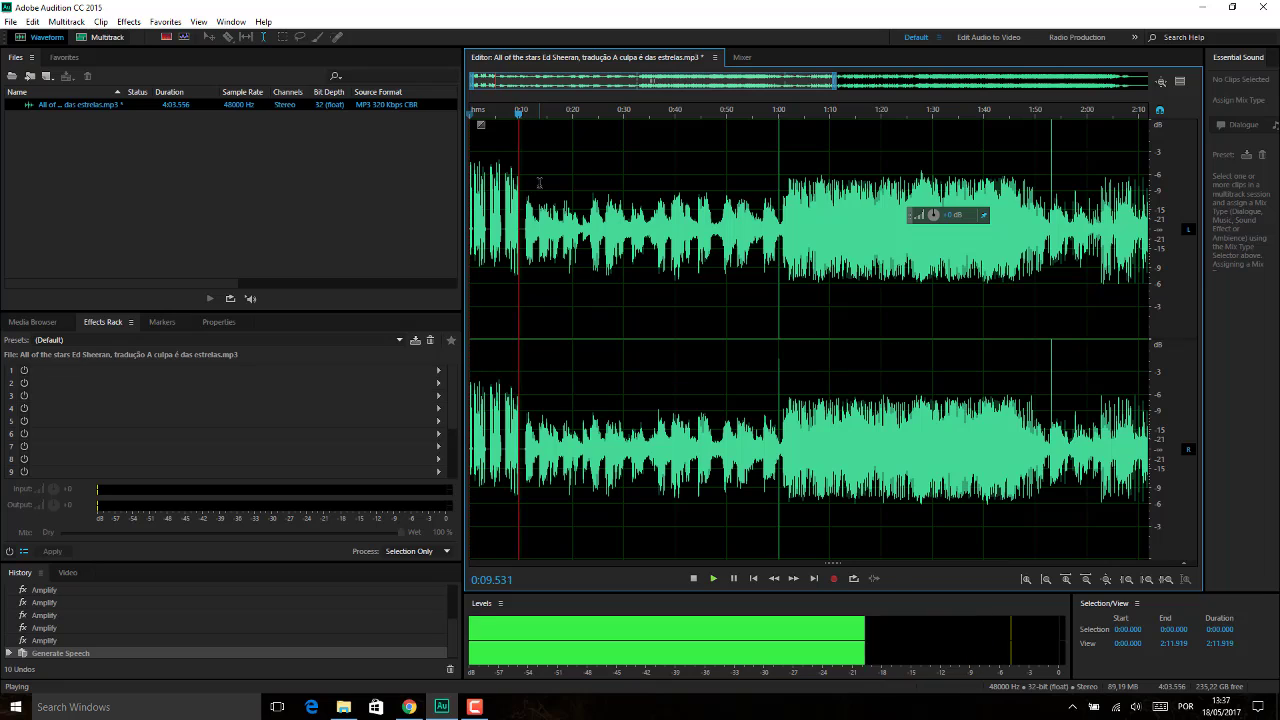
pyautogui.press('space')
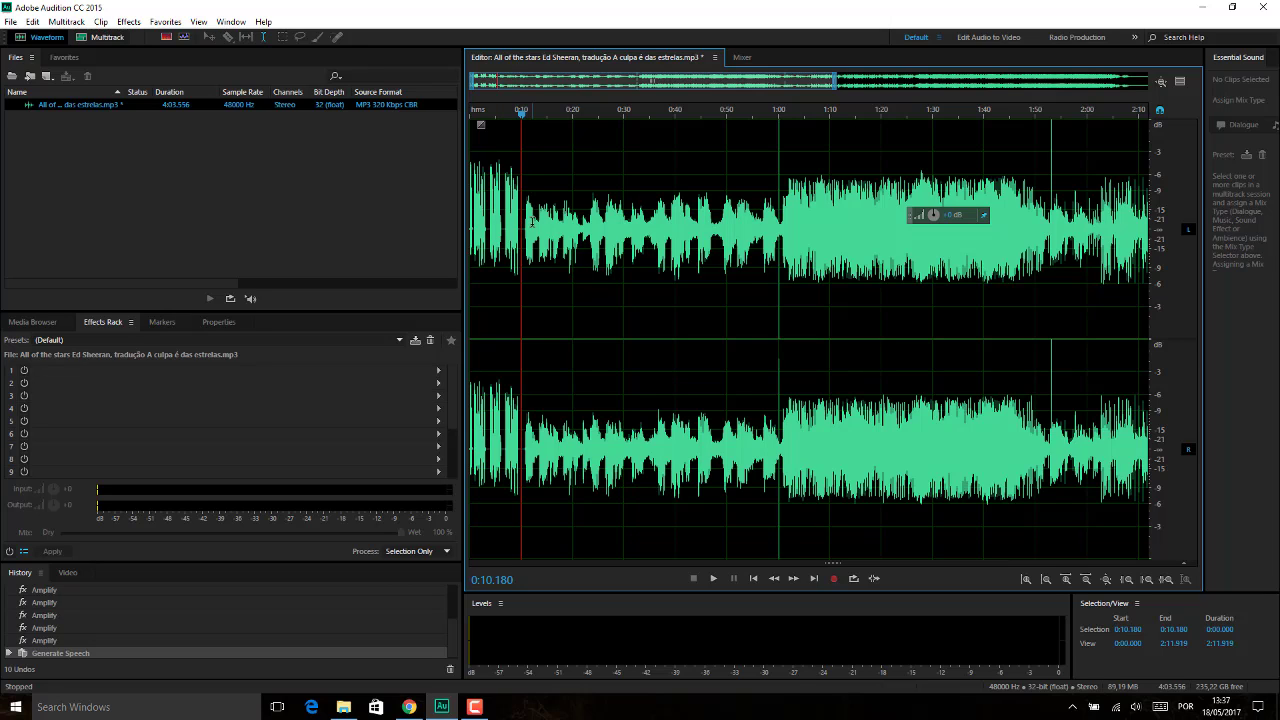
pyautogui.click(128, 22)
pyautogui.moveTo(104, 131)
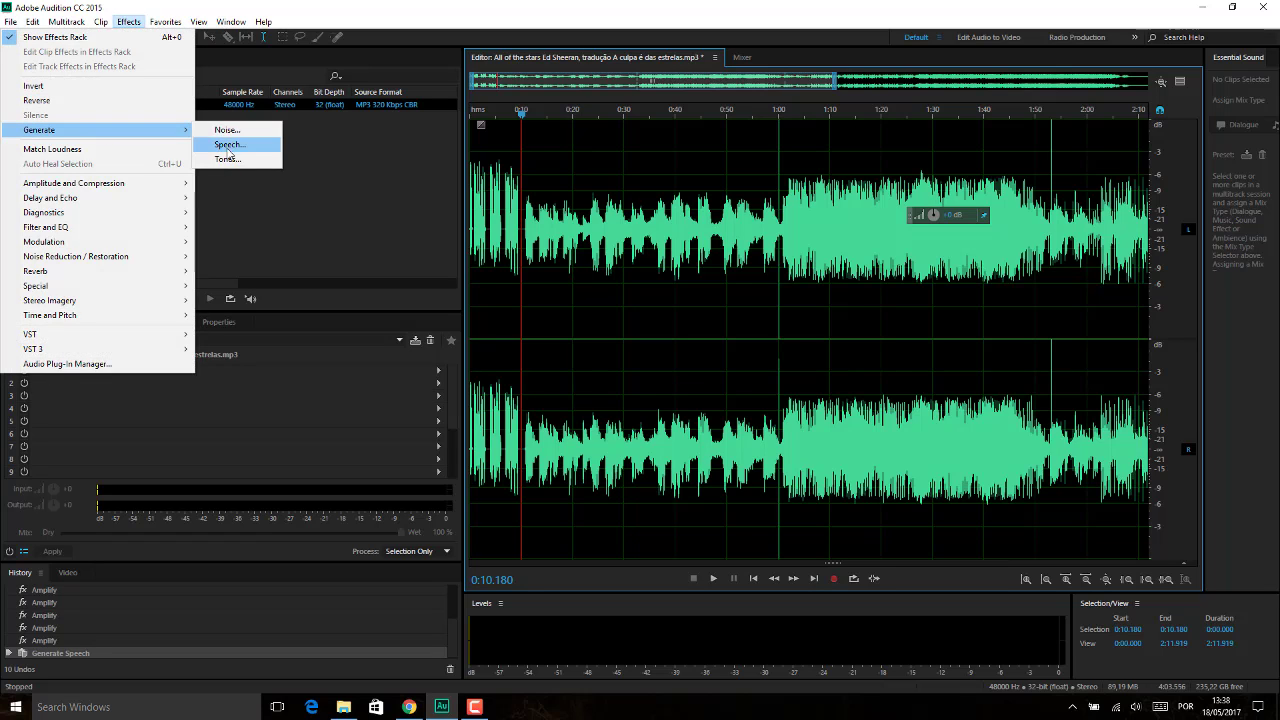
pyautogui.click(761, 245)
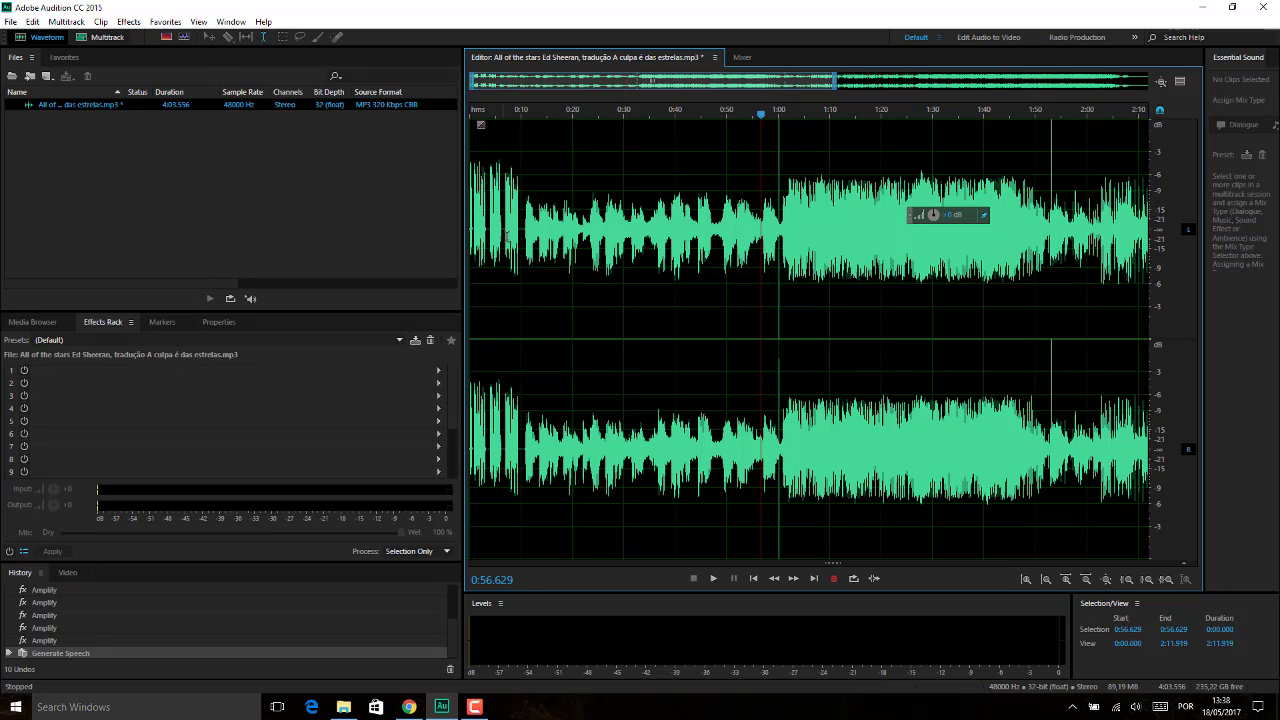
# Step: Delete the first 10 seconds of the waveform containing the generated speech
pyautogui.moveTo(524, 230); pyautogui.dragTo(470, 230)
pyautogui.press('Delete')
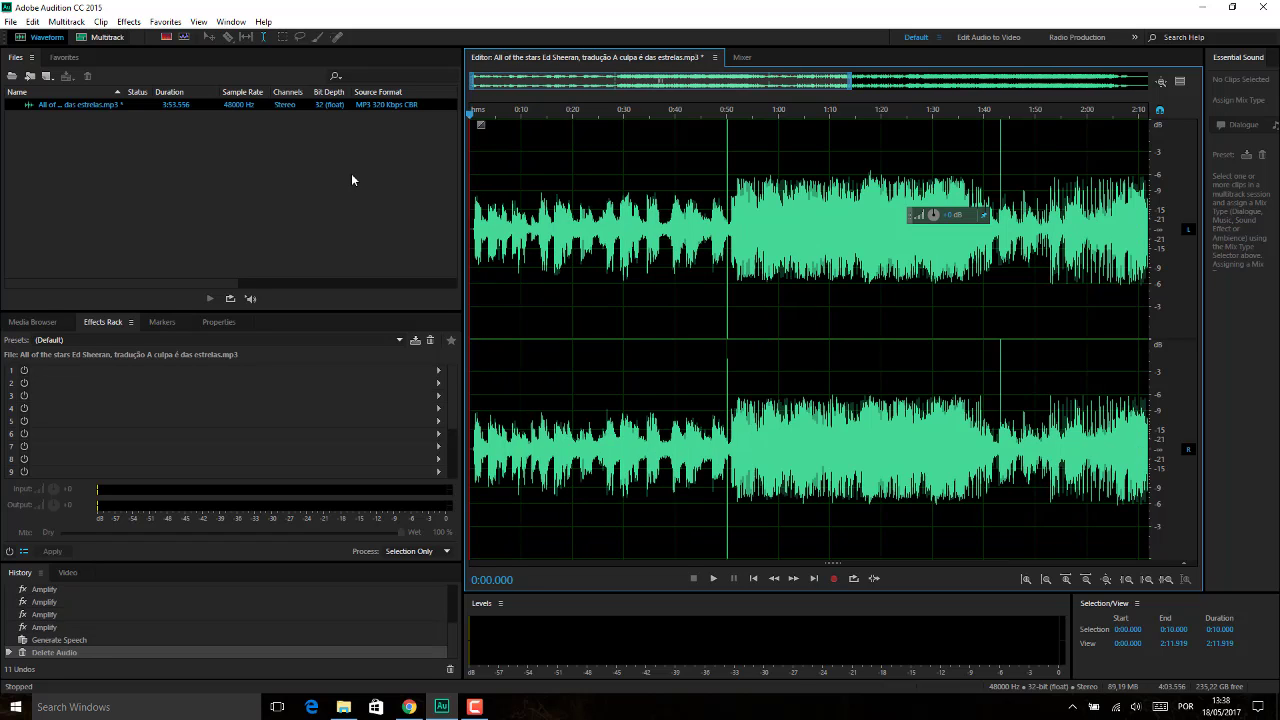
# Step: Open the Generate Tones effect and preview its Tremolo preset at the start of the song
pyautogui.click(129, 21)
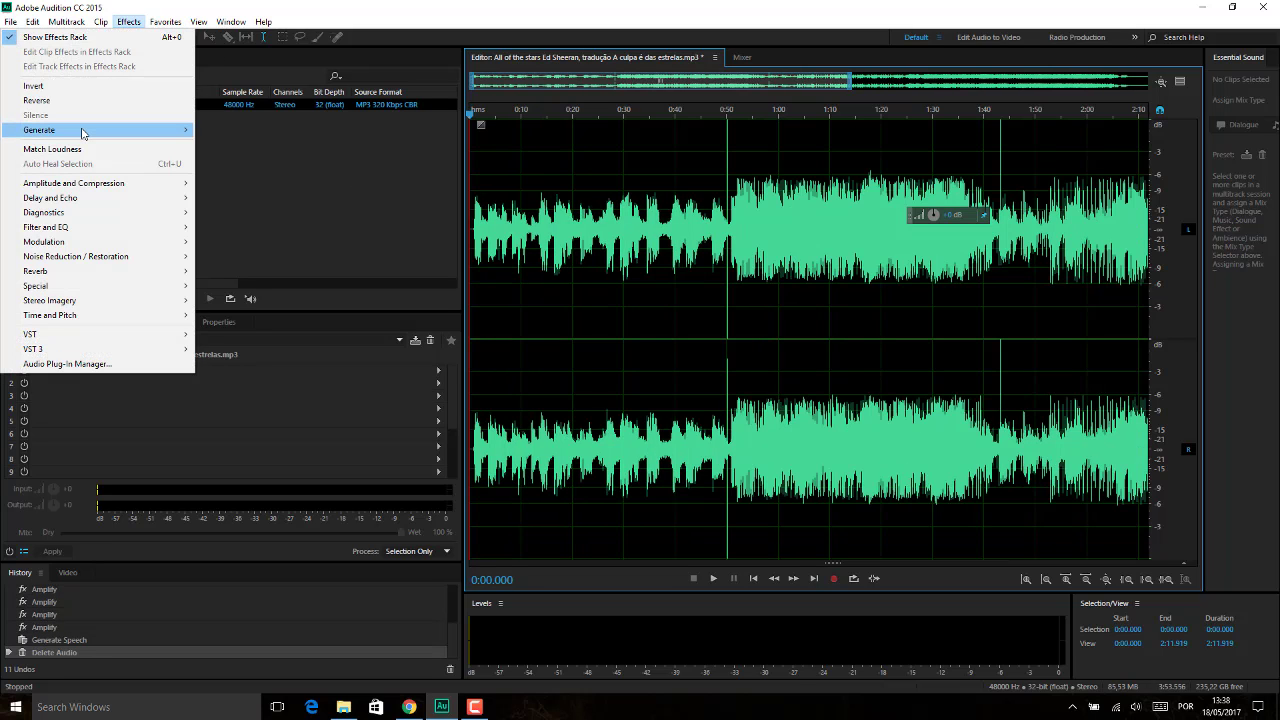
pyautogui.moveTo(83, 131)
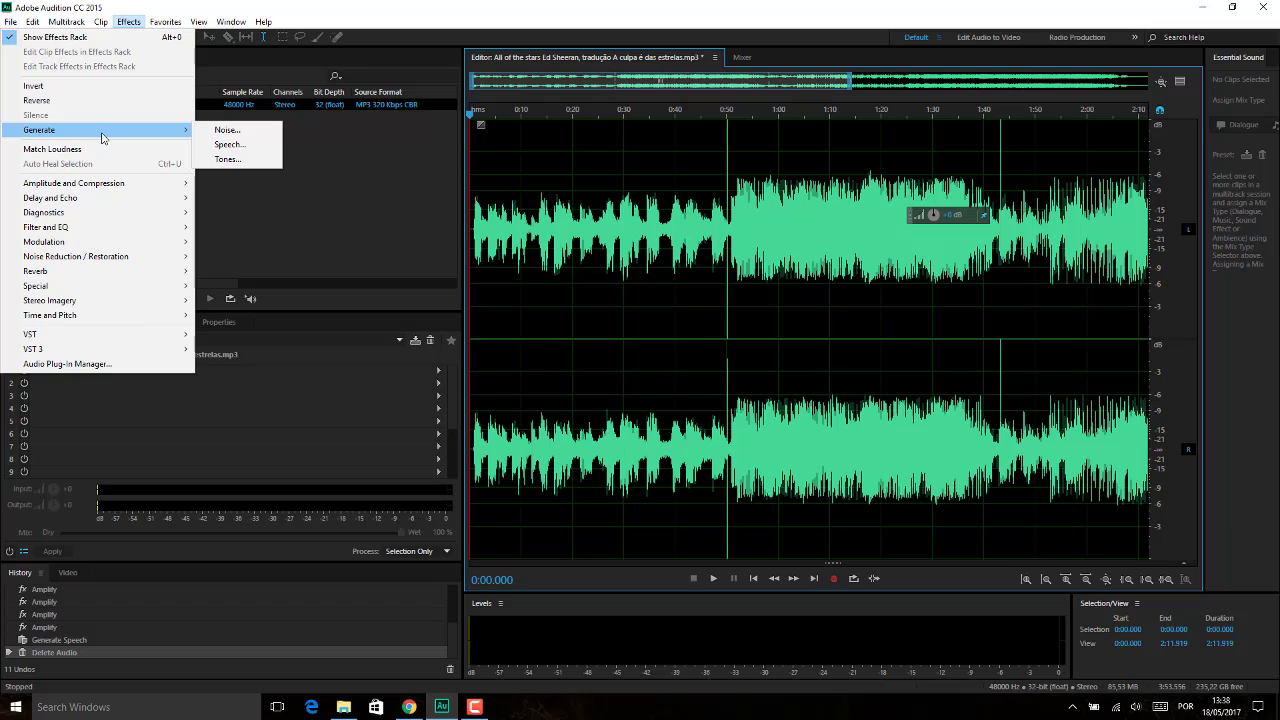
pyautogui.click(234, 162)
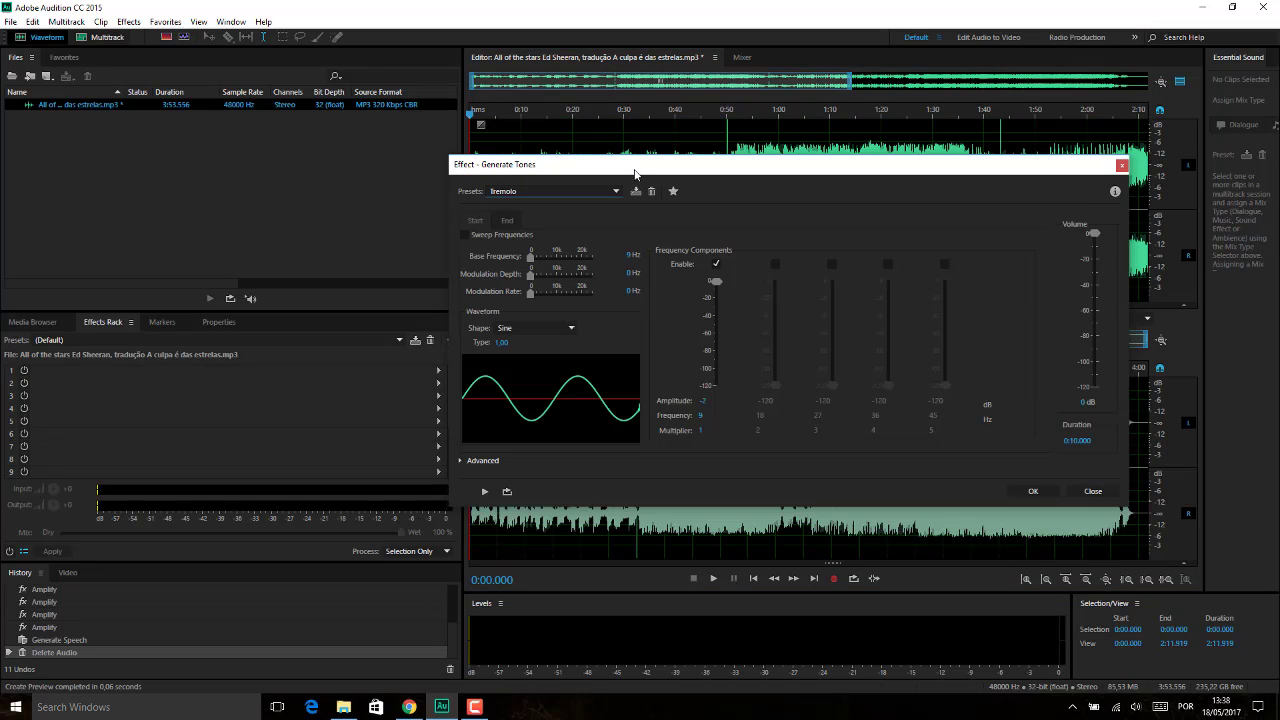
pyautogui.moveTo(638, 168); pyautogui.dragTo(833, 148)
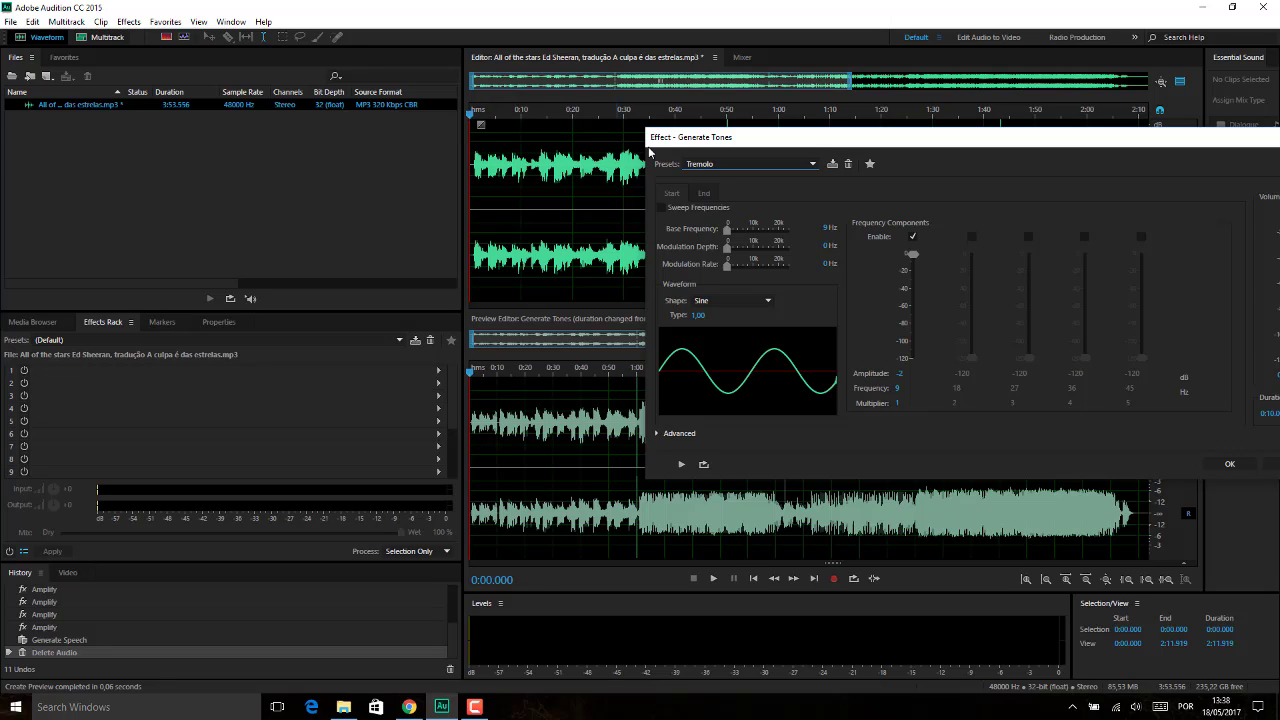
pyautogui.press('space')
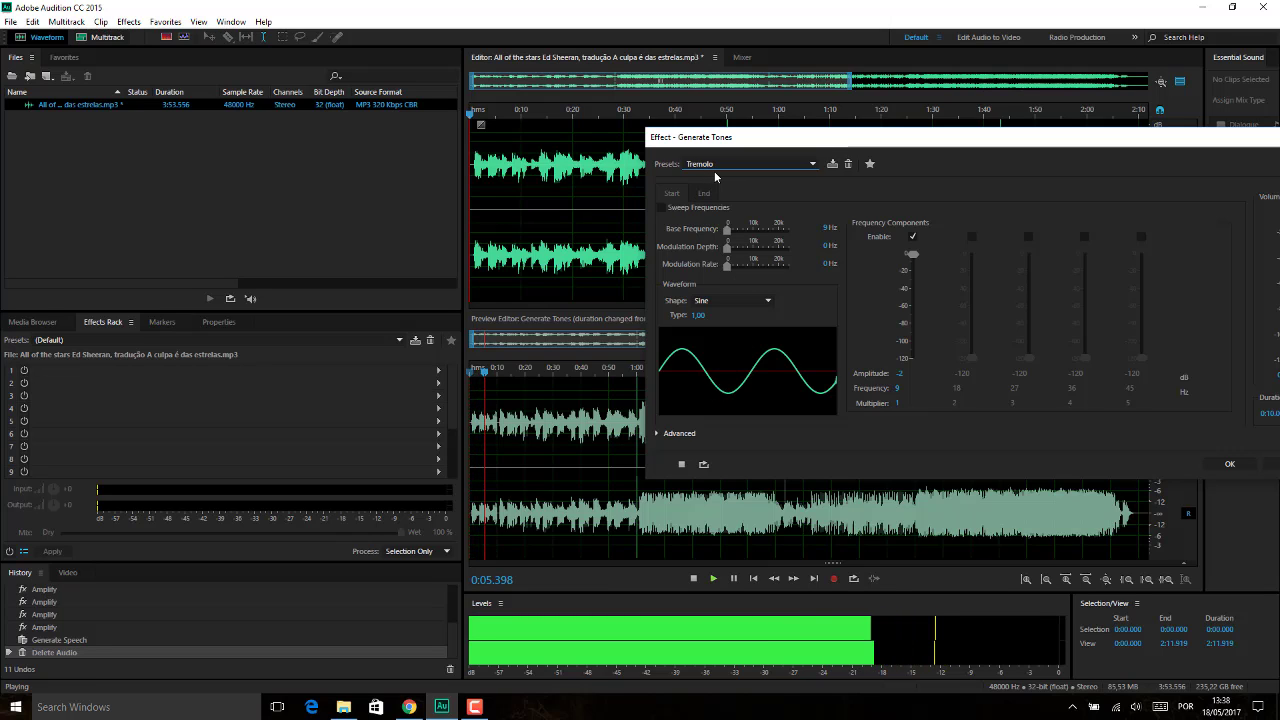
pyautogui.press('space')
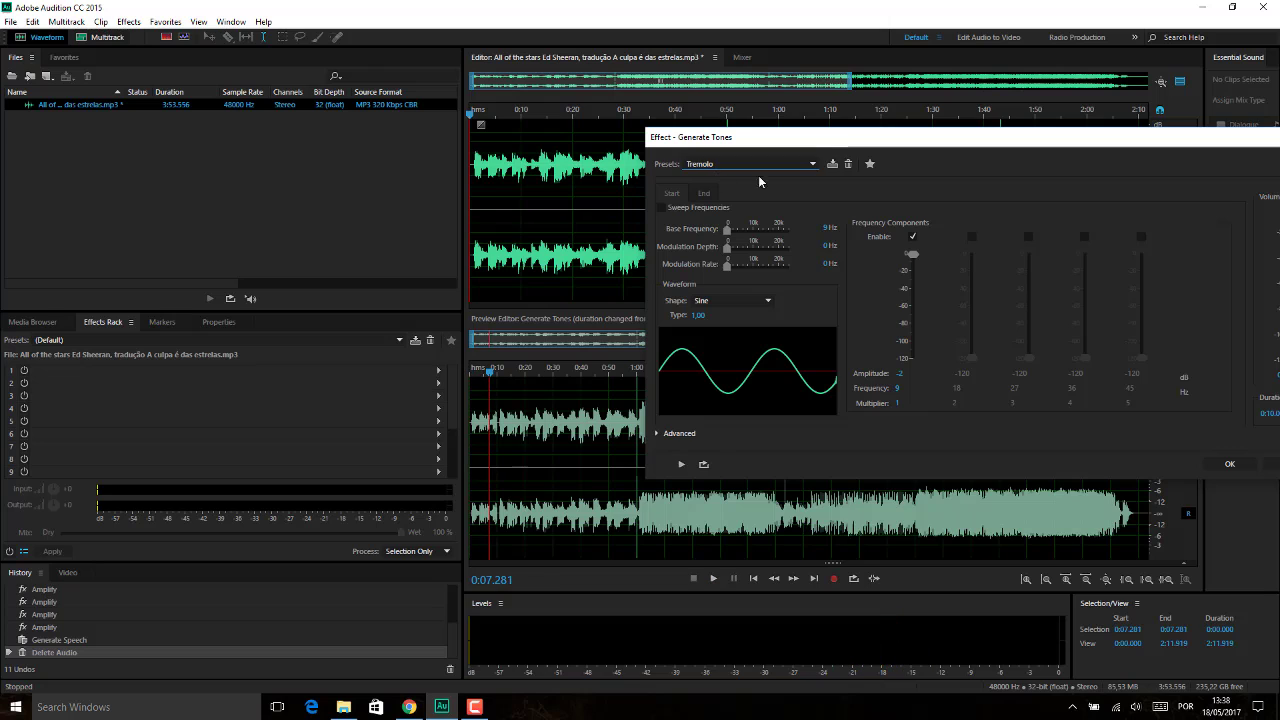
# Step: Apply the 1 Second Pulses tone preset and preview it
pyautogui.click(811, 166)
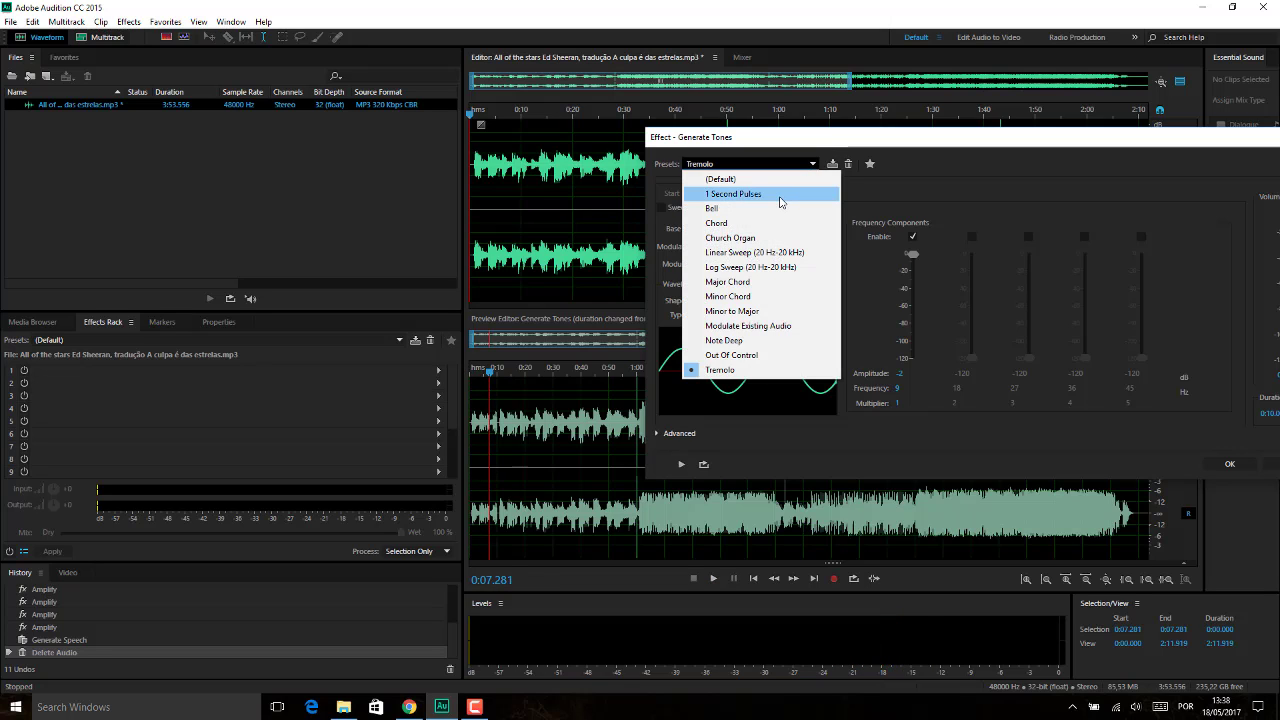
pyautogui.click(778, 194)
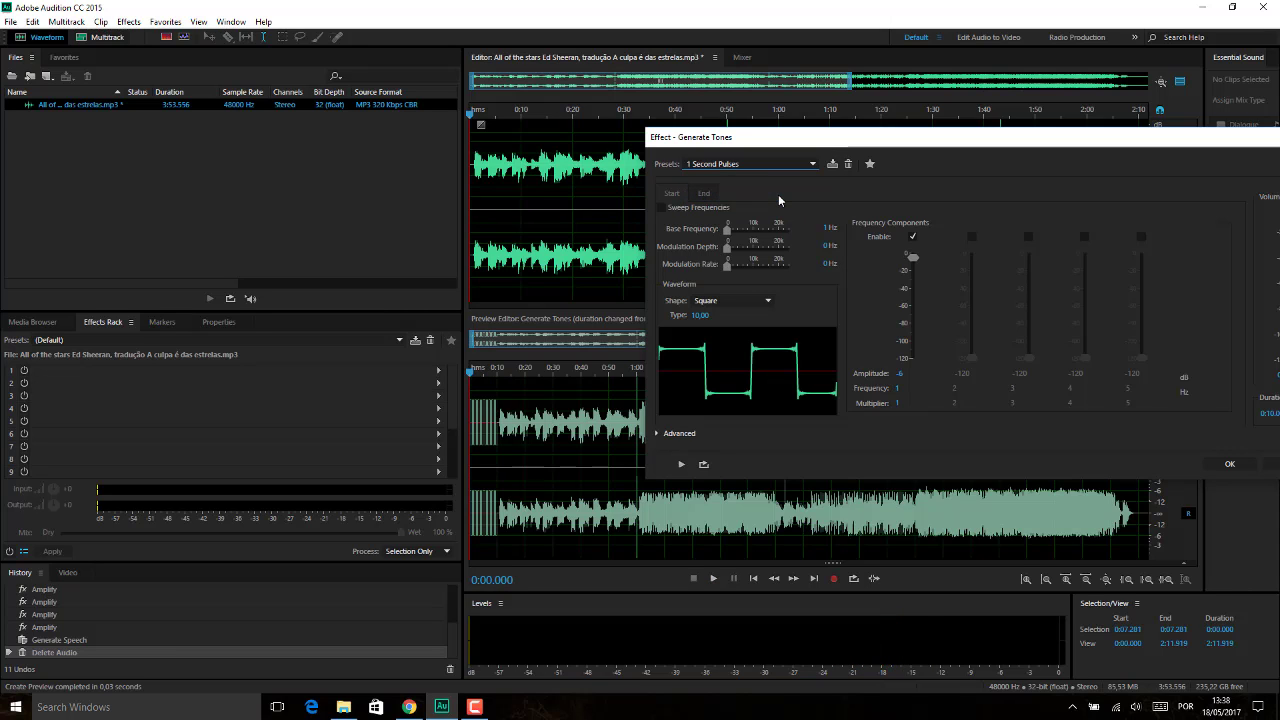
pyautogui.press('space')
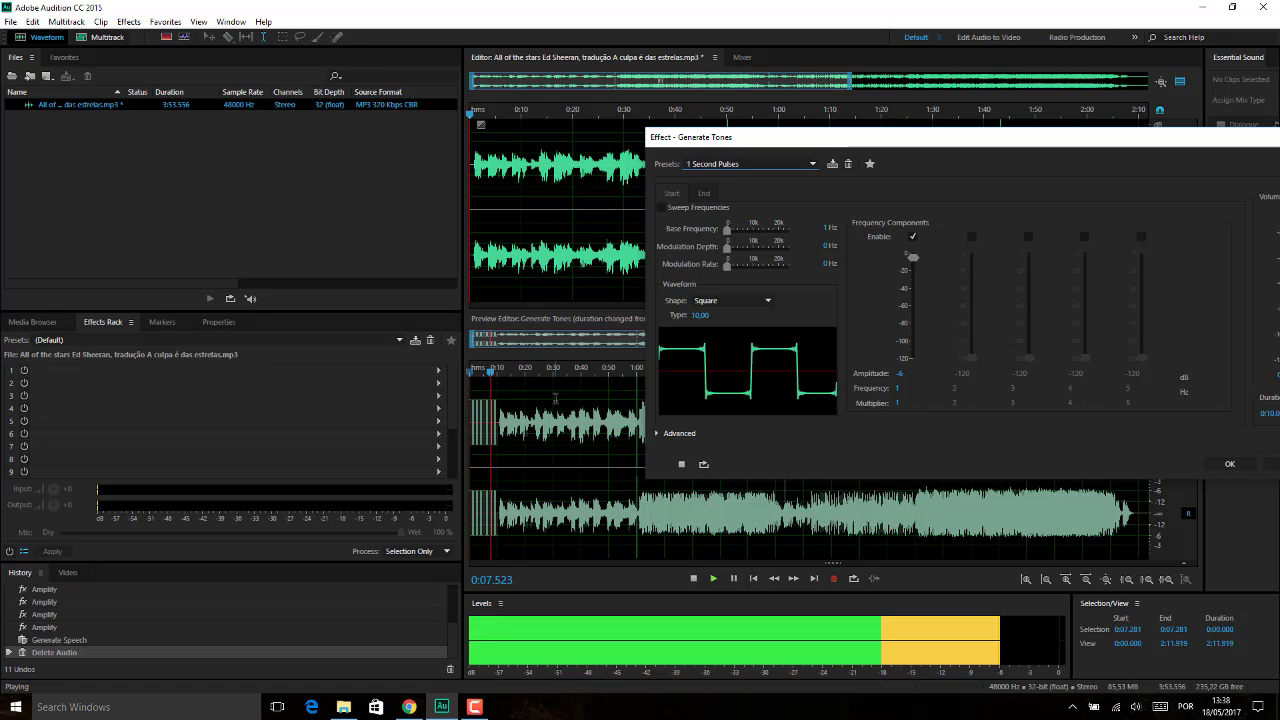
pyautogui.press('space')
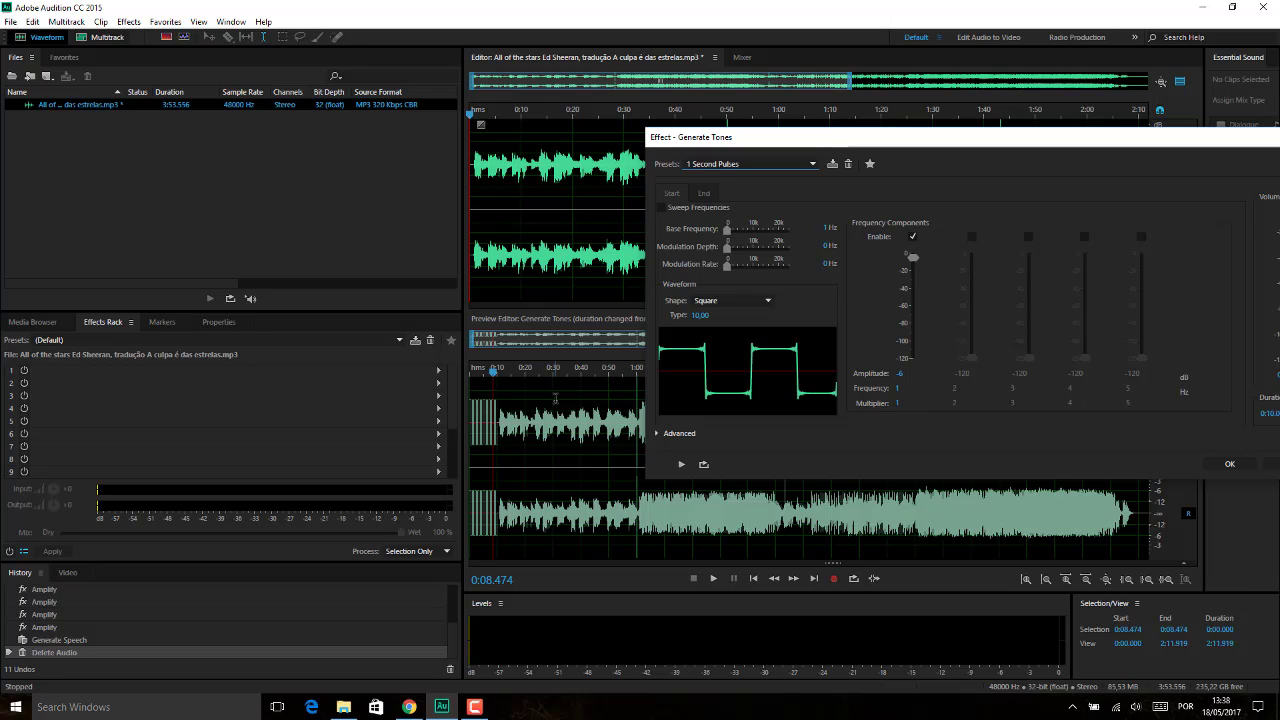
# Step: Apply the Bell tone preset and preview its sound
pyautogui.click(810, 166)
pyautogui.click(715, 208)
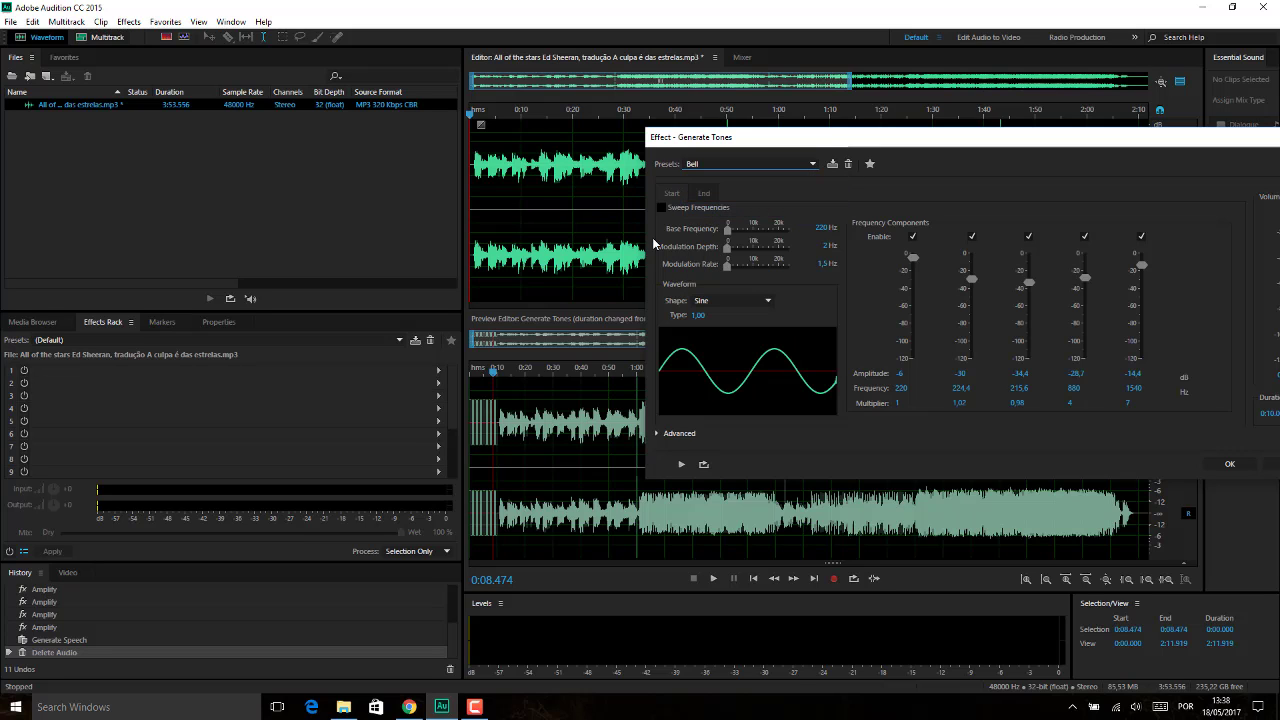
pyautogui.press('space')
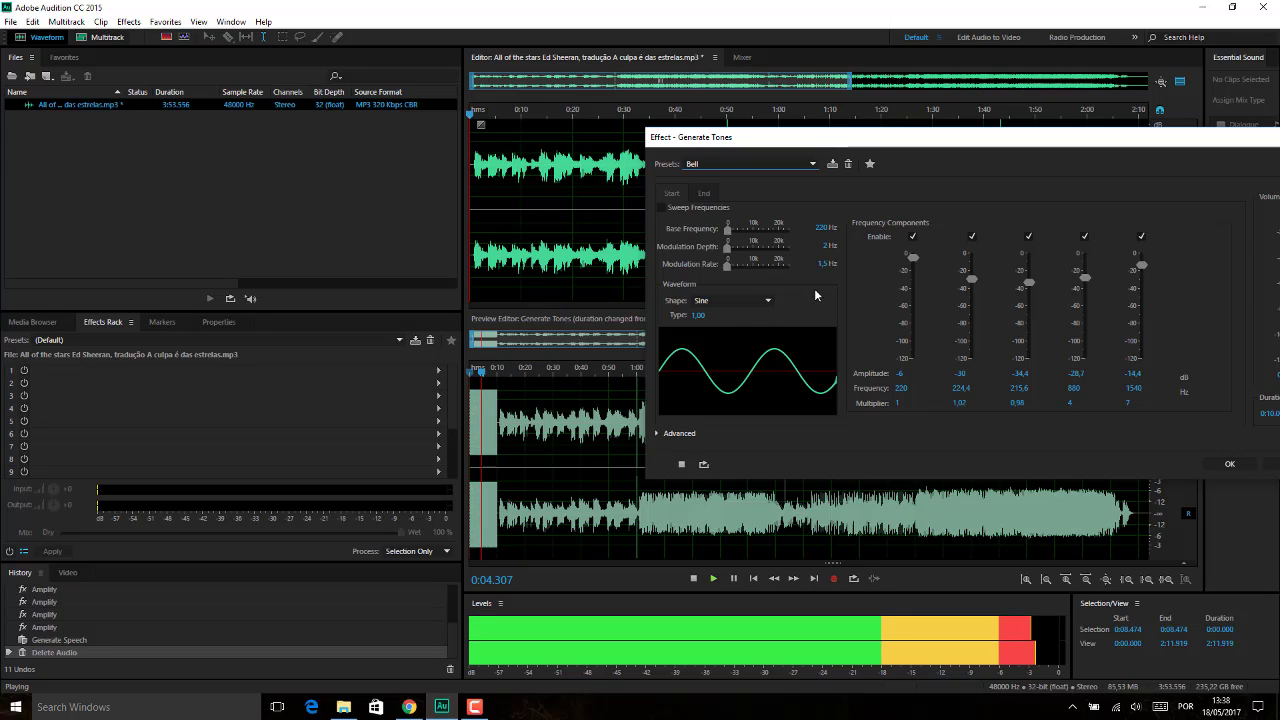
pyautogui.press('space')
# Step: Set the Bell tone's waveform shape to Triangle/Sawtooth and preview it
pyautogui.click(767, 298)
pyautogui.click(737, 331)
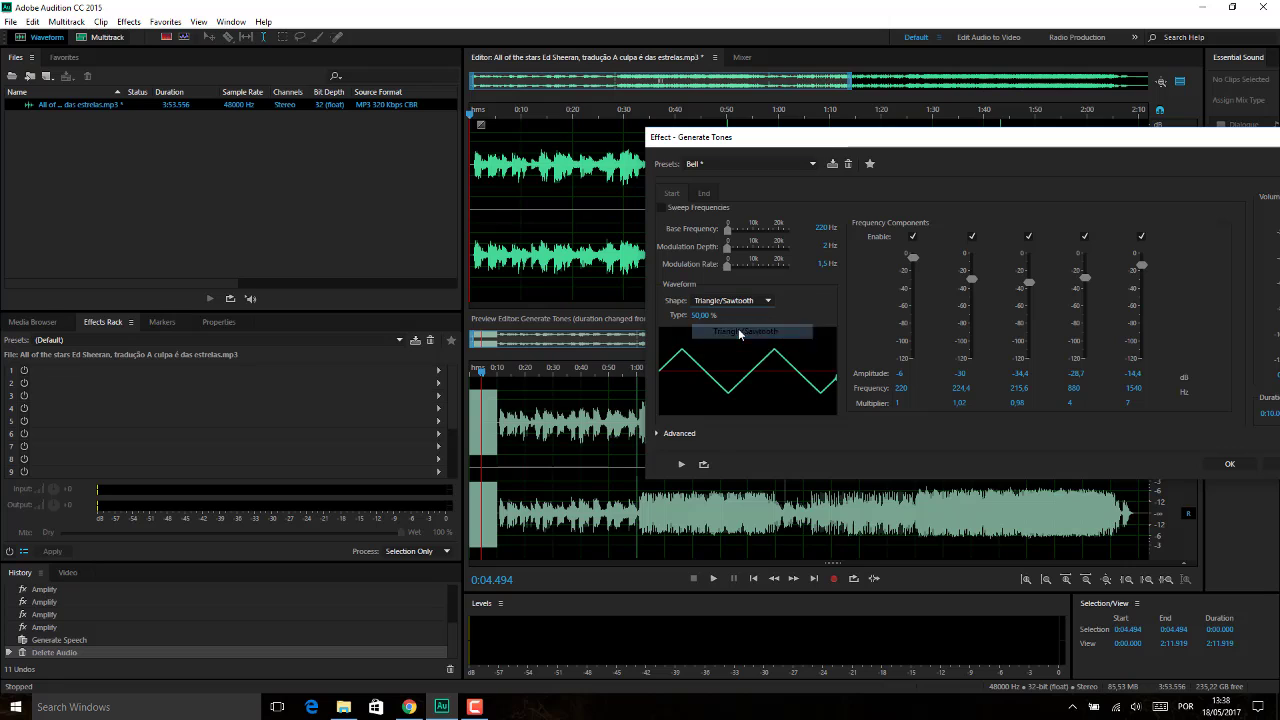
pyautogui.press('space')
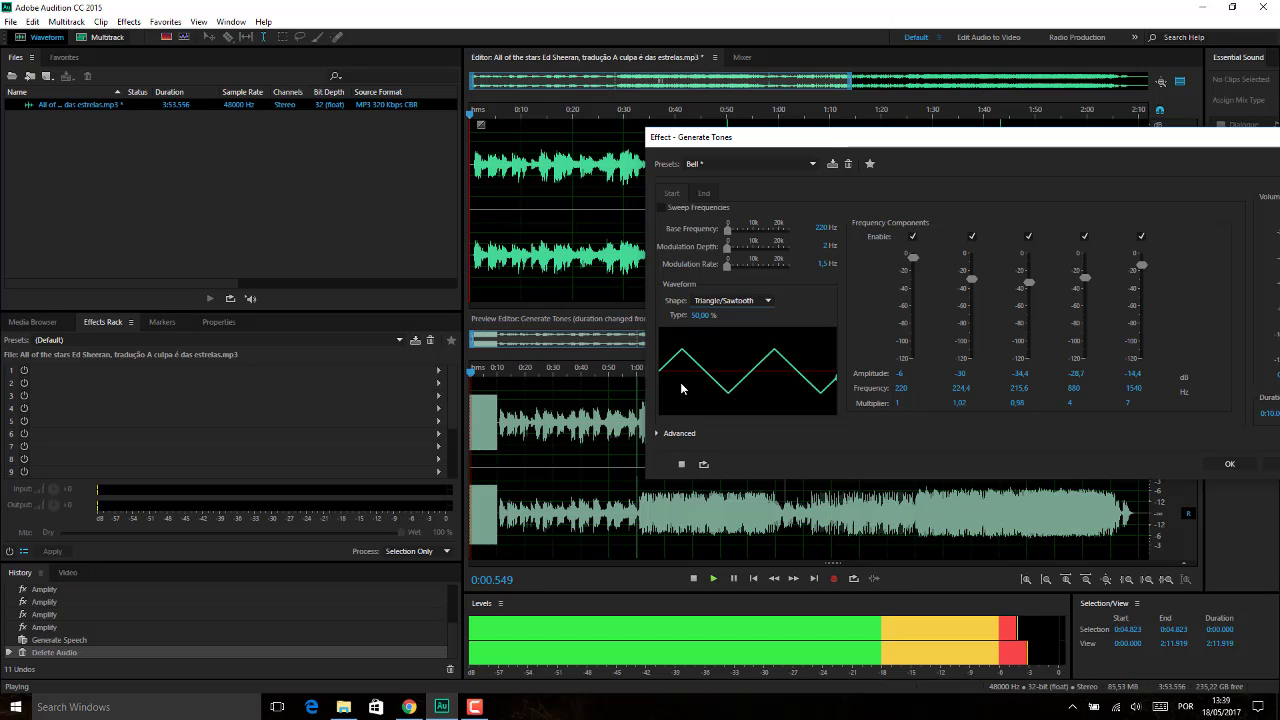
pyautogui.press('space')
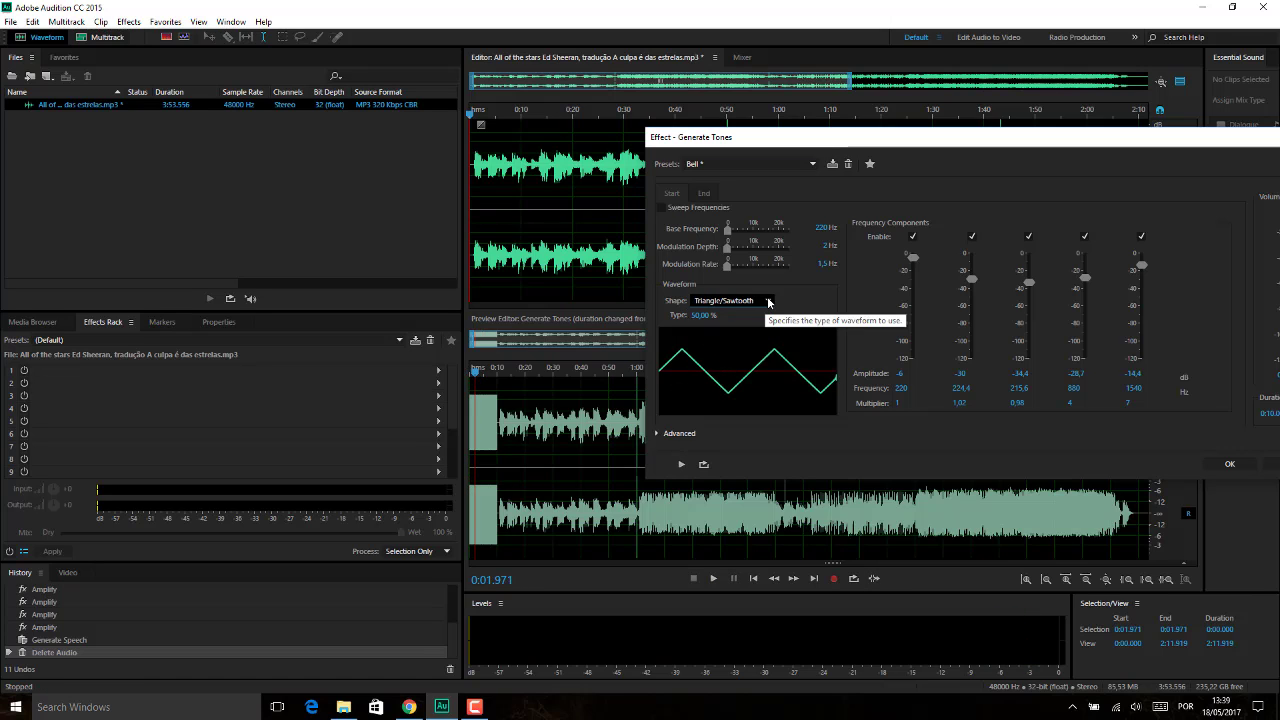
pyautogui.click(762, 304)
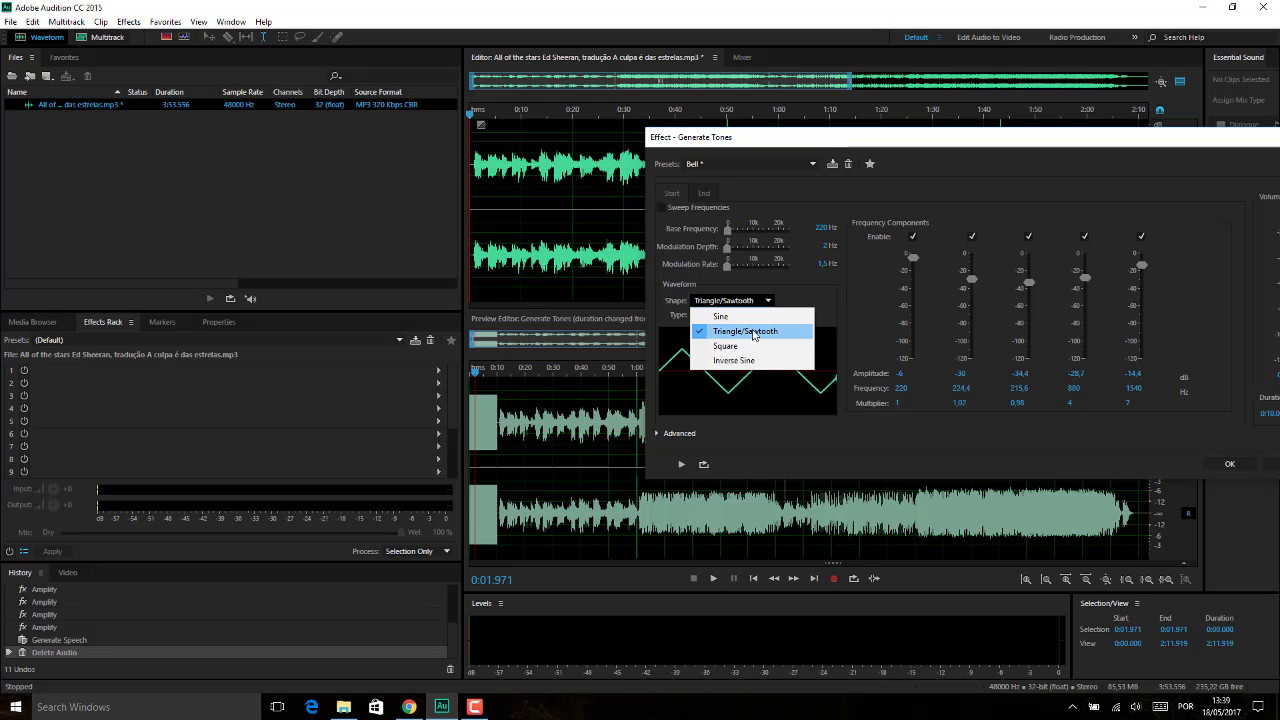
pyautogui.click(753, 331)
pyautogui.press('space')
# Step: Switch the Bell tone's waveform shape to Square and preview it briefly
pyautogui.click(771, 300)
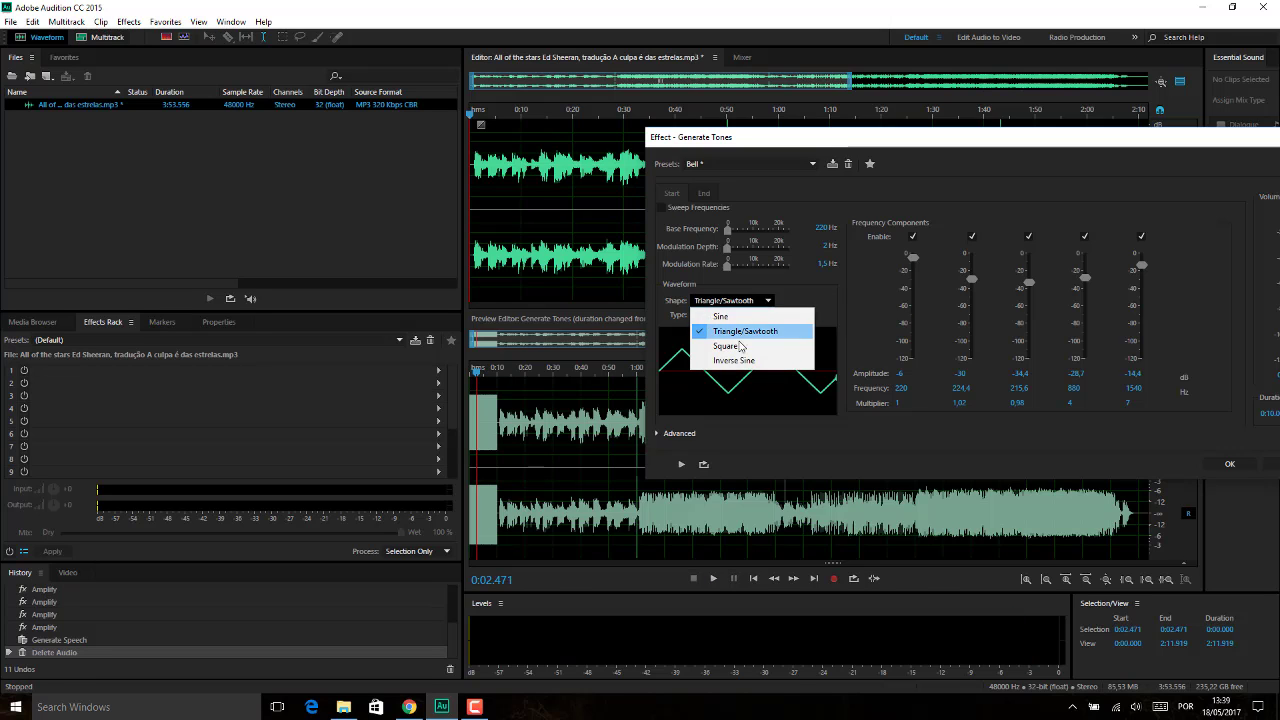
pyautogui.click(735, 345)
pyautogui.press('space')
pyautogui.press('space')
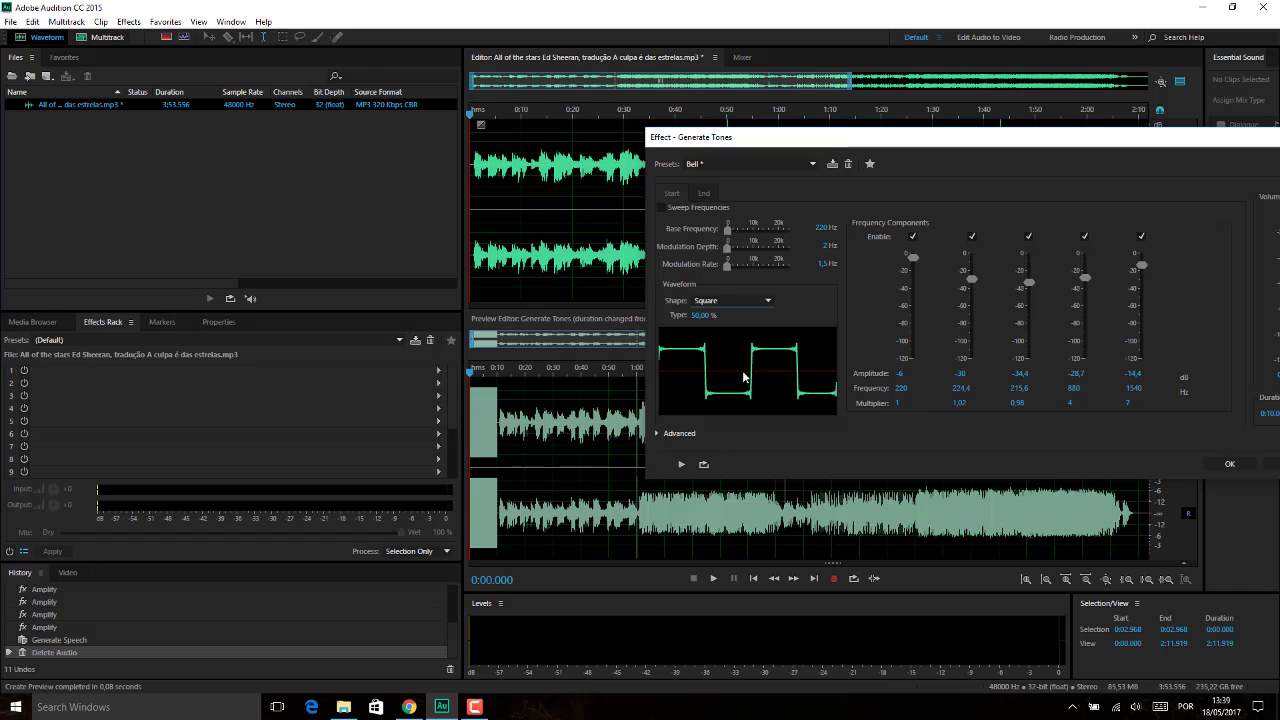
# Step: Change the Bell tone's waveform shape to Inverse Sine and preview the result
pyautogui.click(768, 301)
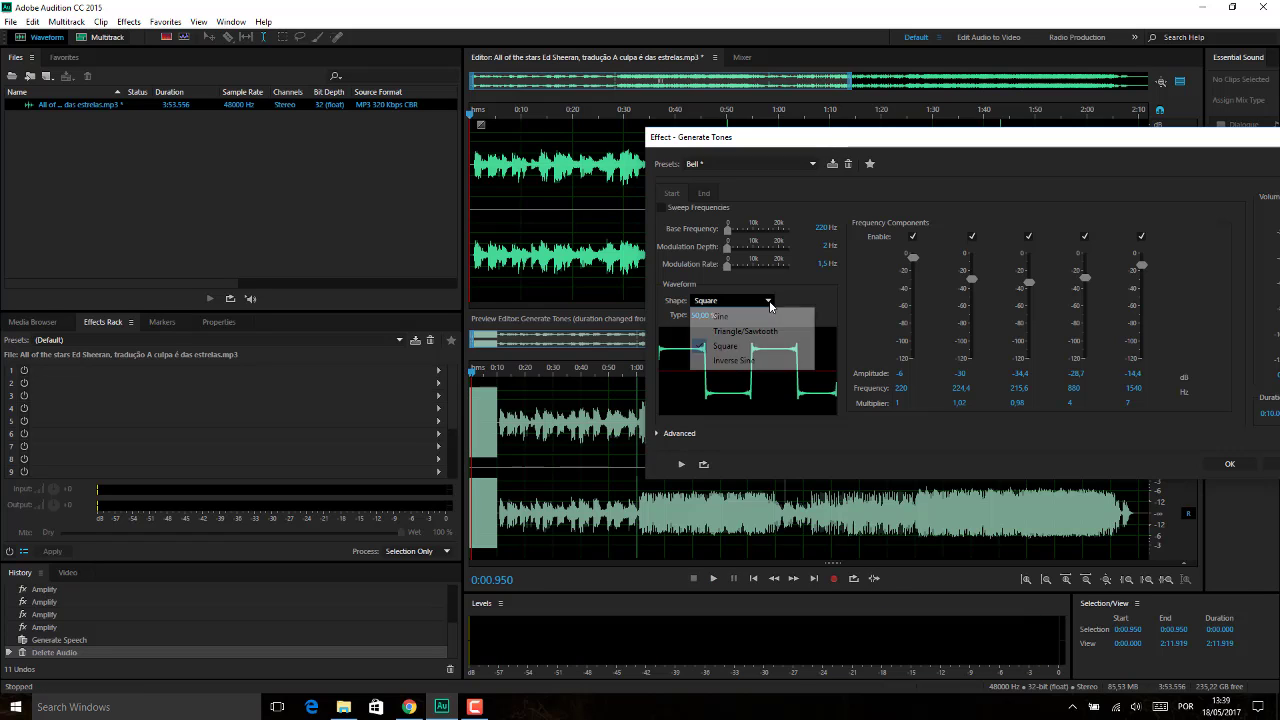
pyautogui.click(735, 361)
pyautogui.press('space')
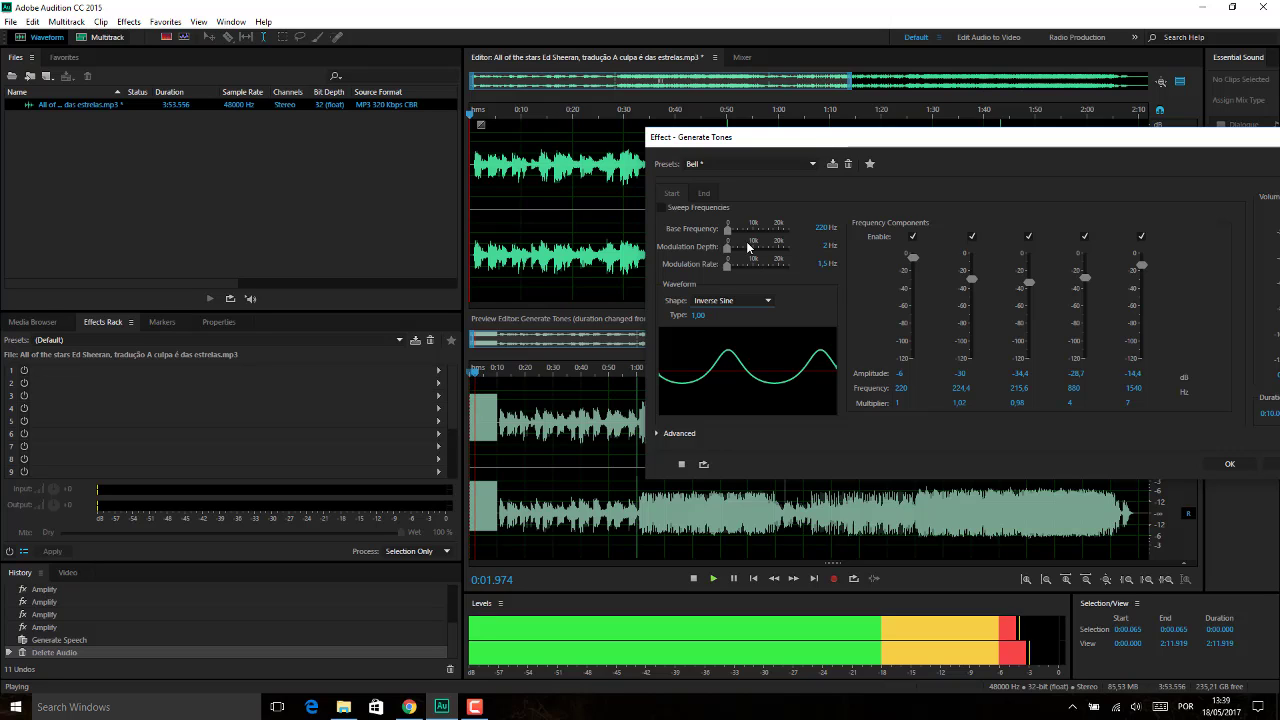
pyautogui.press('space')
# Step: Apply the Chord tone preset, preview it, and reposition the effect dialog so all its settings are in view
pyautogui.click(758, 163)
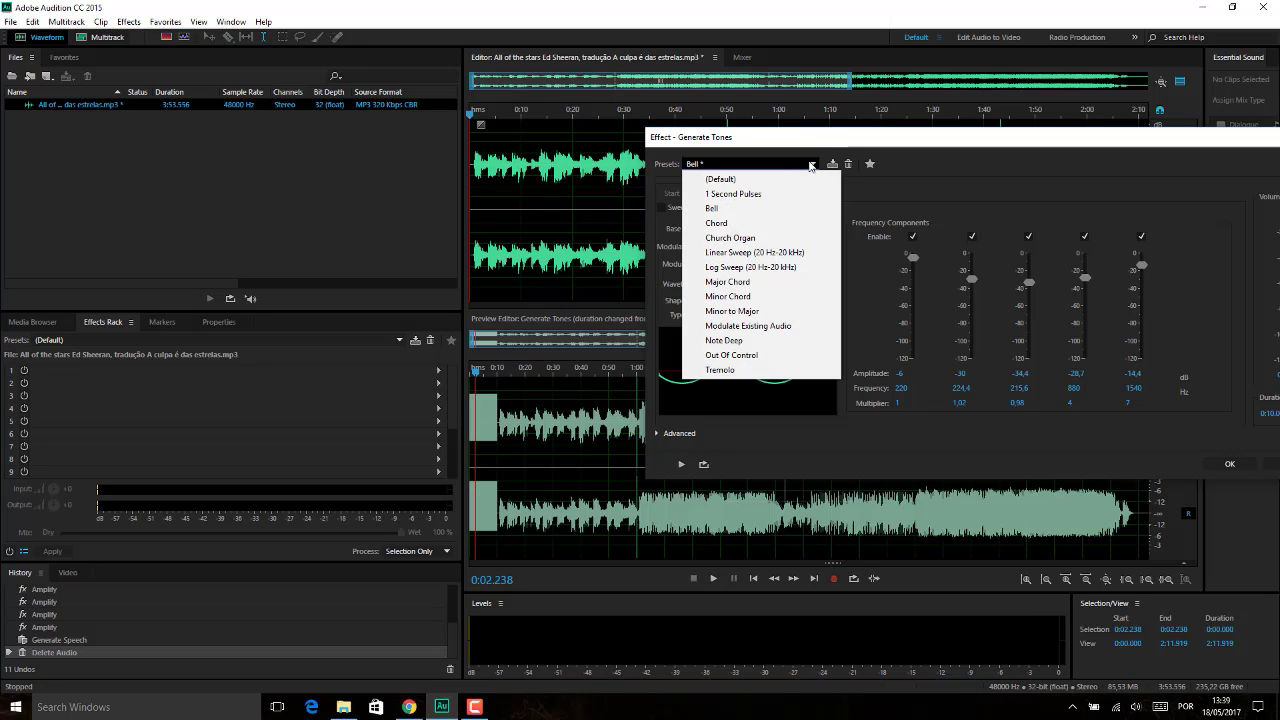
pyautogui.click(731, 224)
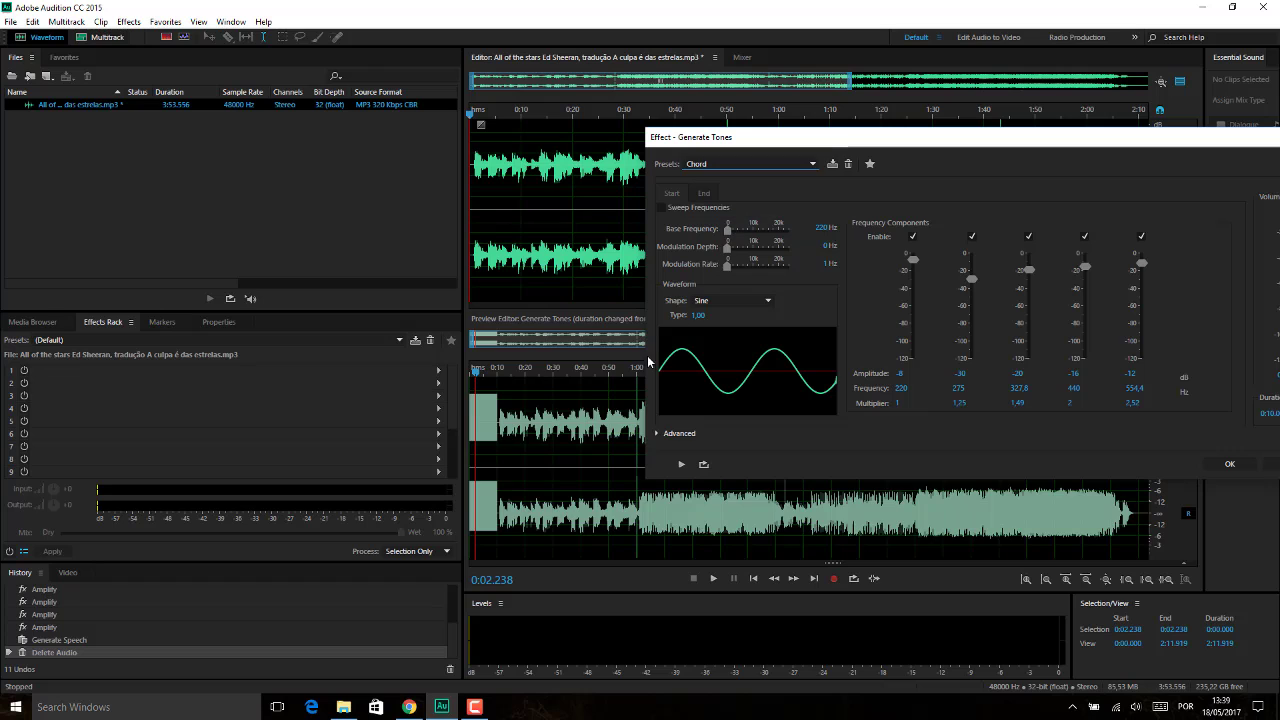
pyautogui.press('space')
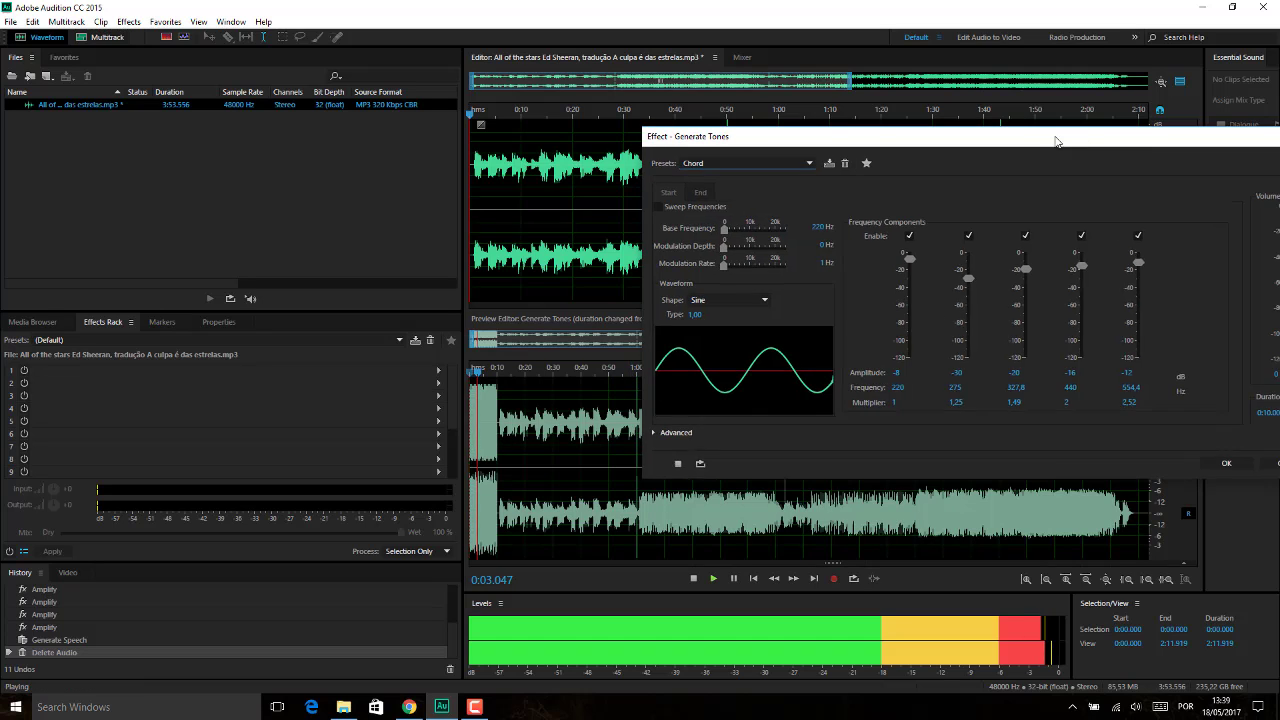
pyautogui.moveTo(1057, 137); pyautogui.dragTo(904, 136)
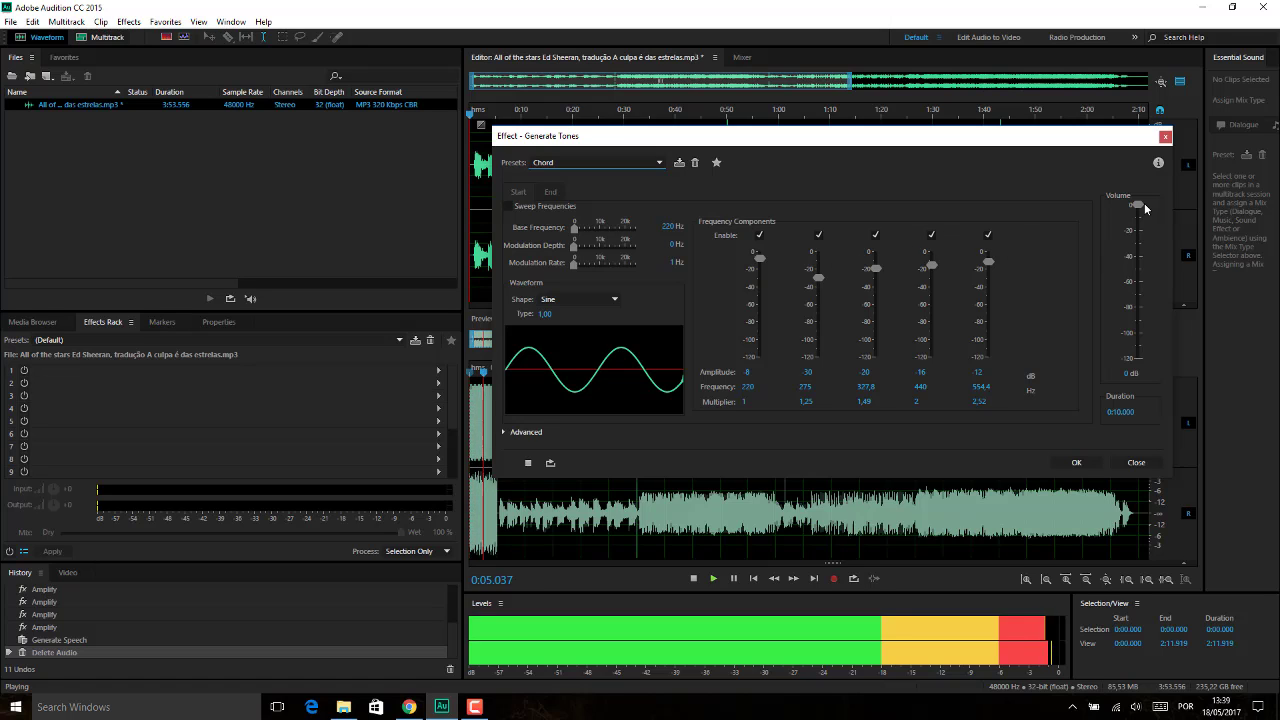
# Step: Stop the Chord preview and audition the Church Organ and Linear Sweep (20 Hz-20 kHz) tone presets
pyautogui.press('space')
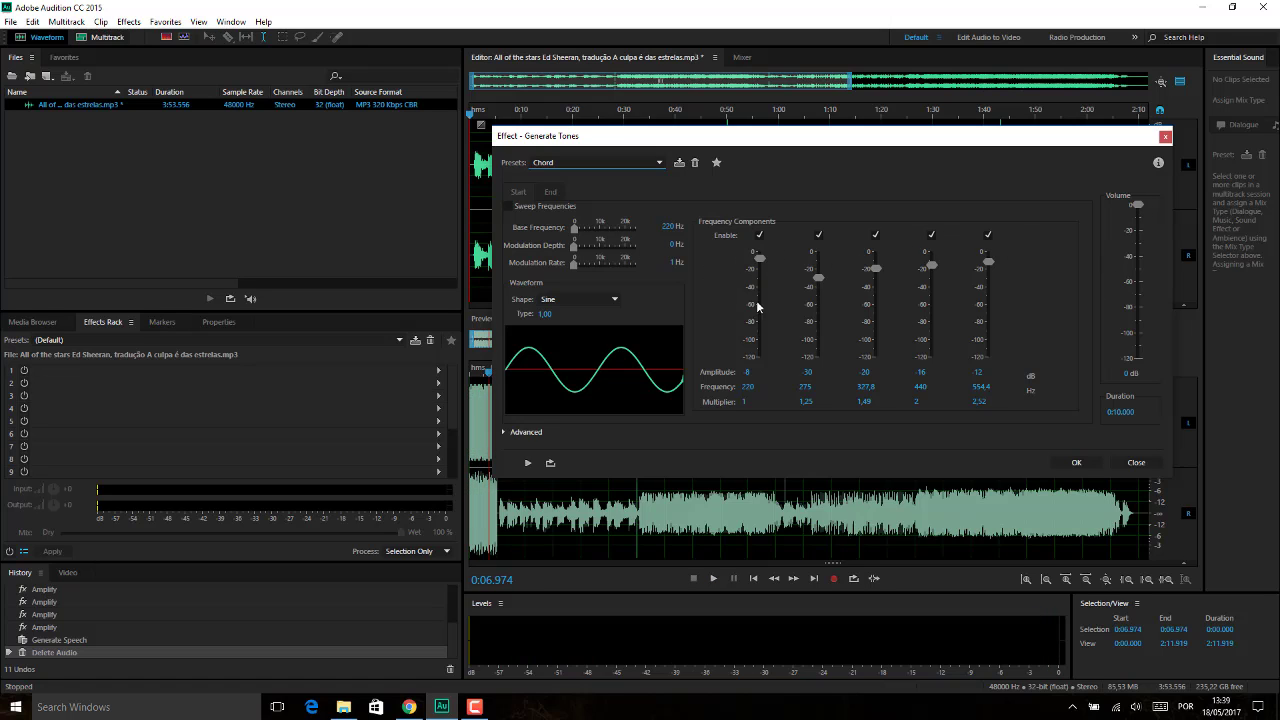
pyautogui.click(660, 160)
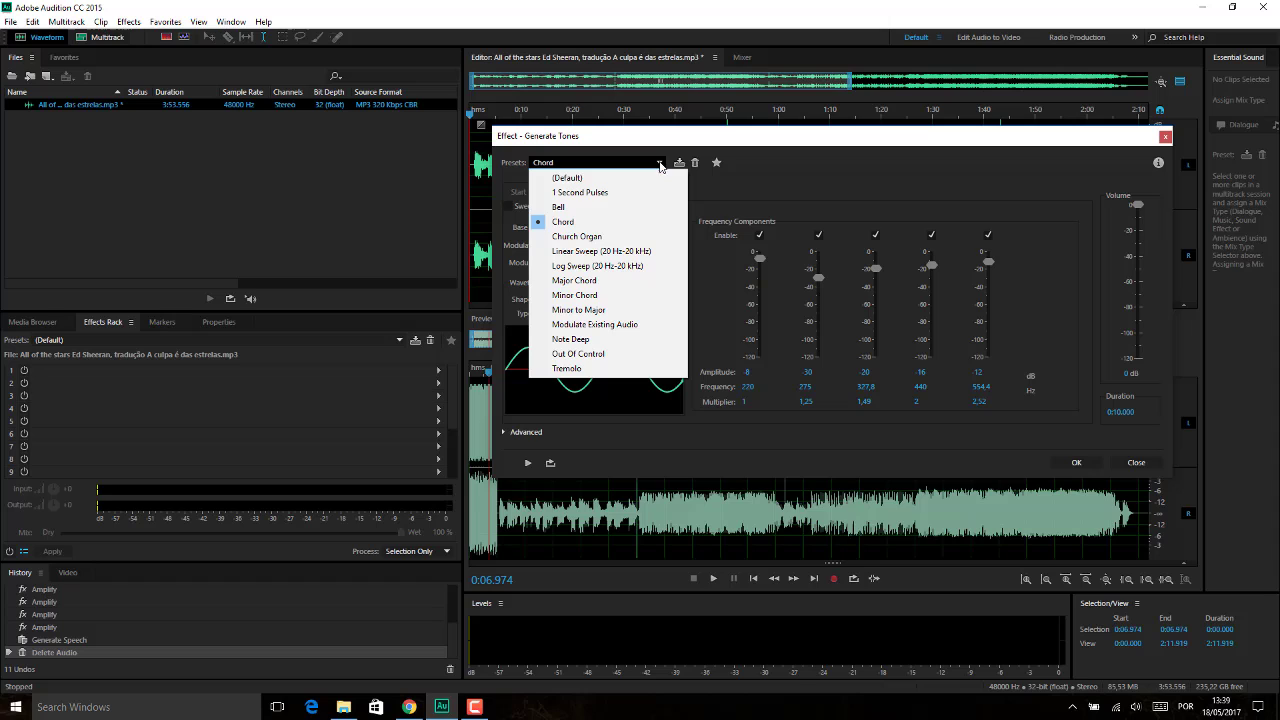
pyautogui.click(575, 243)
pyautogui.press('space')
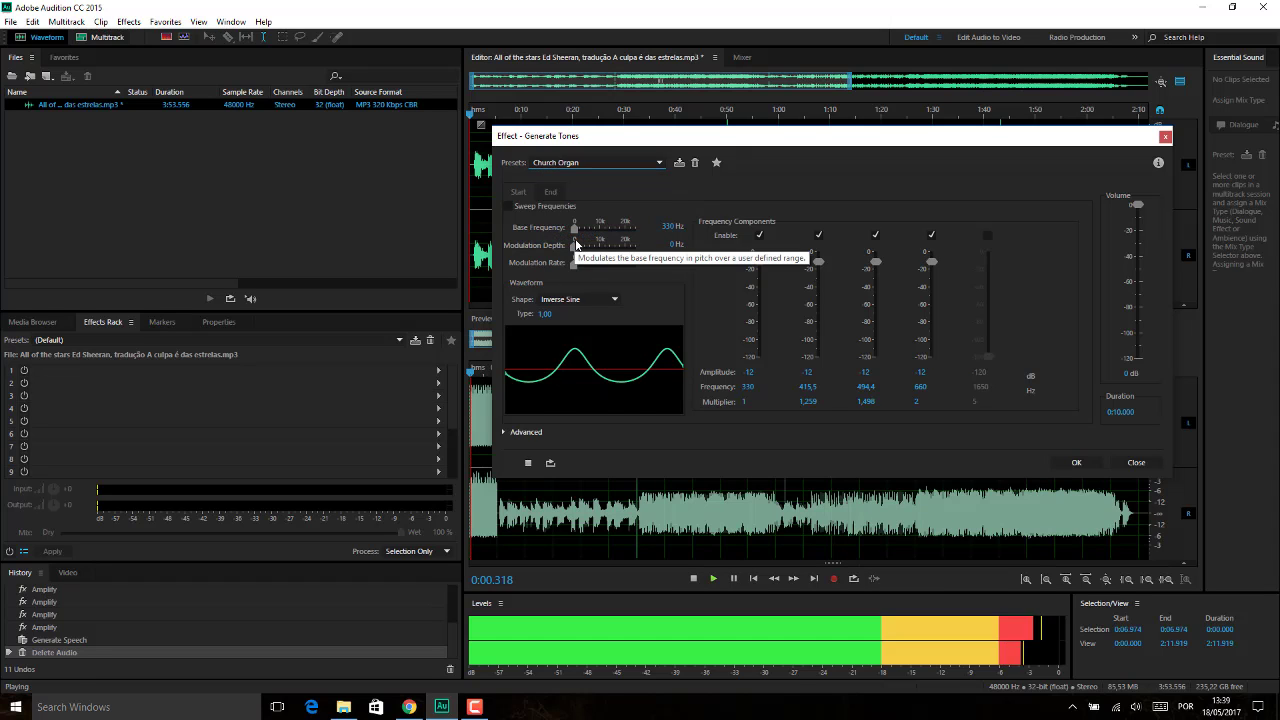
pyautogui.click(660, 162)
pyautogui.click(610, 251)
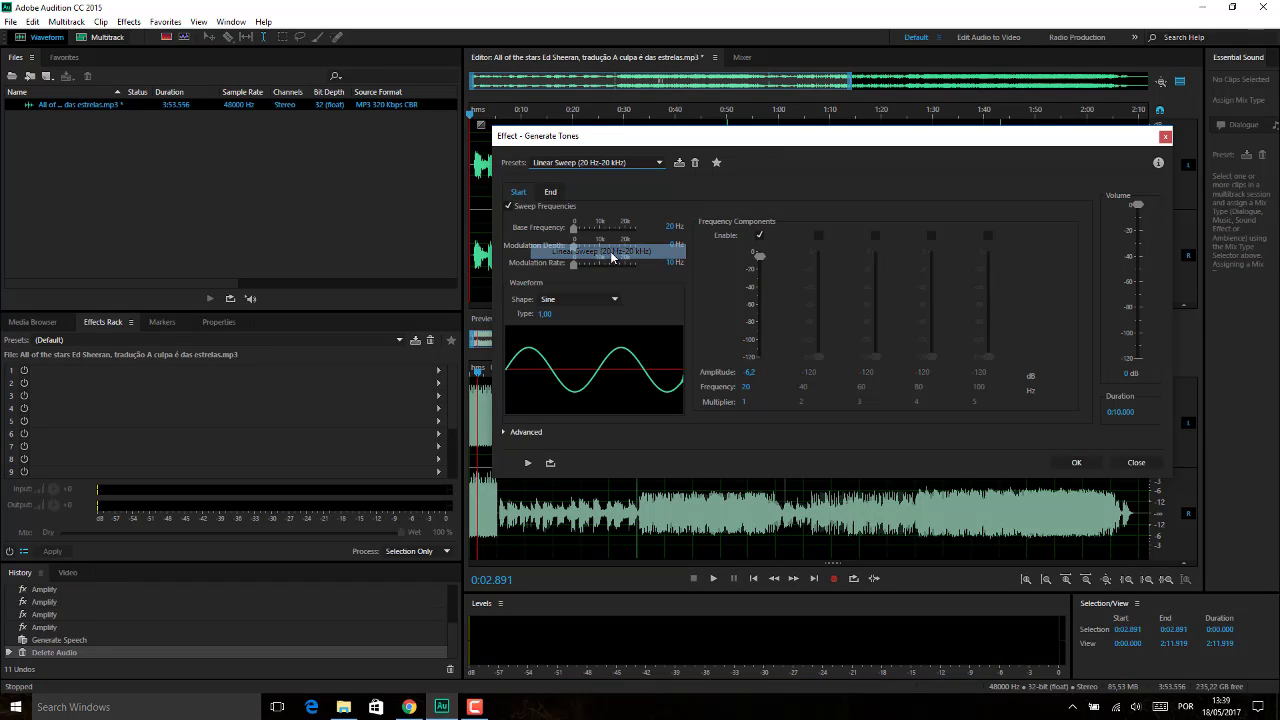
pyautogui.press('space')
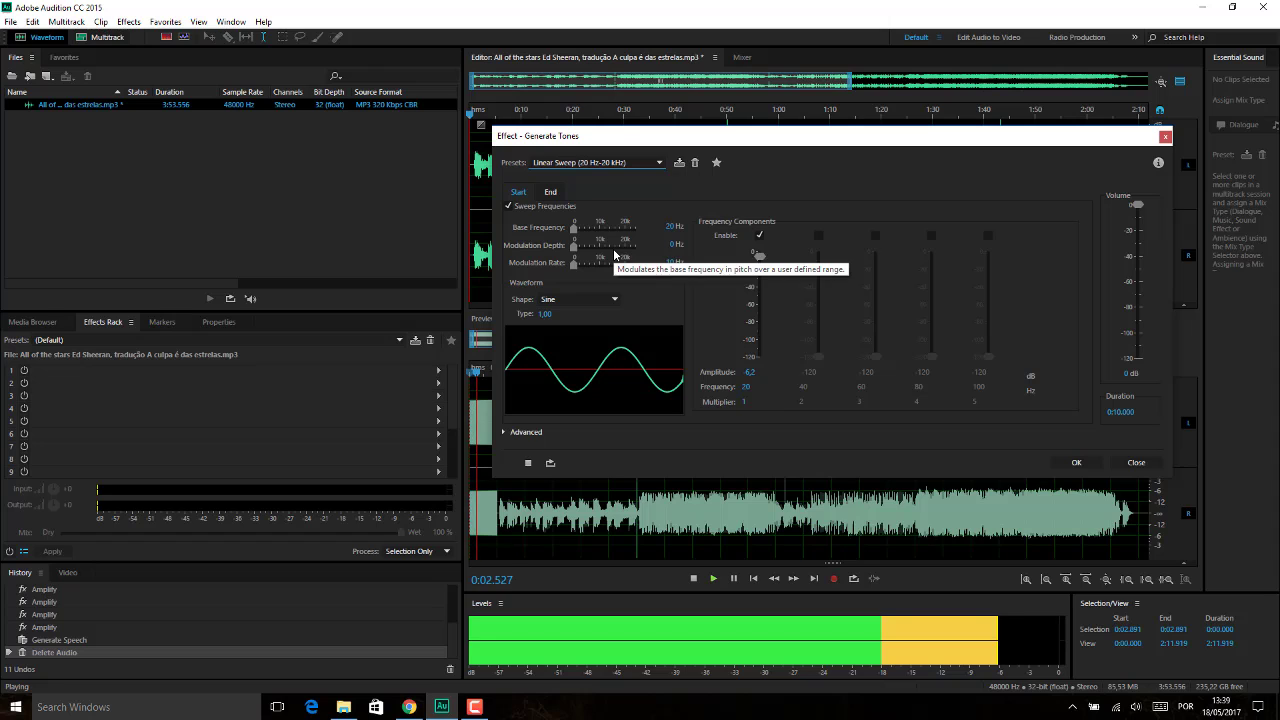
# Step: Apply the Log Sweep (20 Hz-20 kHz) tone preset and preview it with its Sine waveform
pyautogui.click(595, 162)
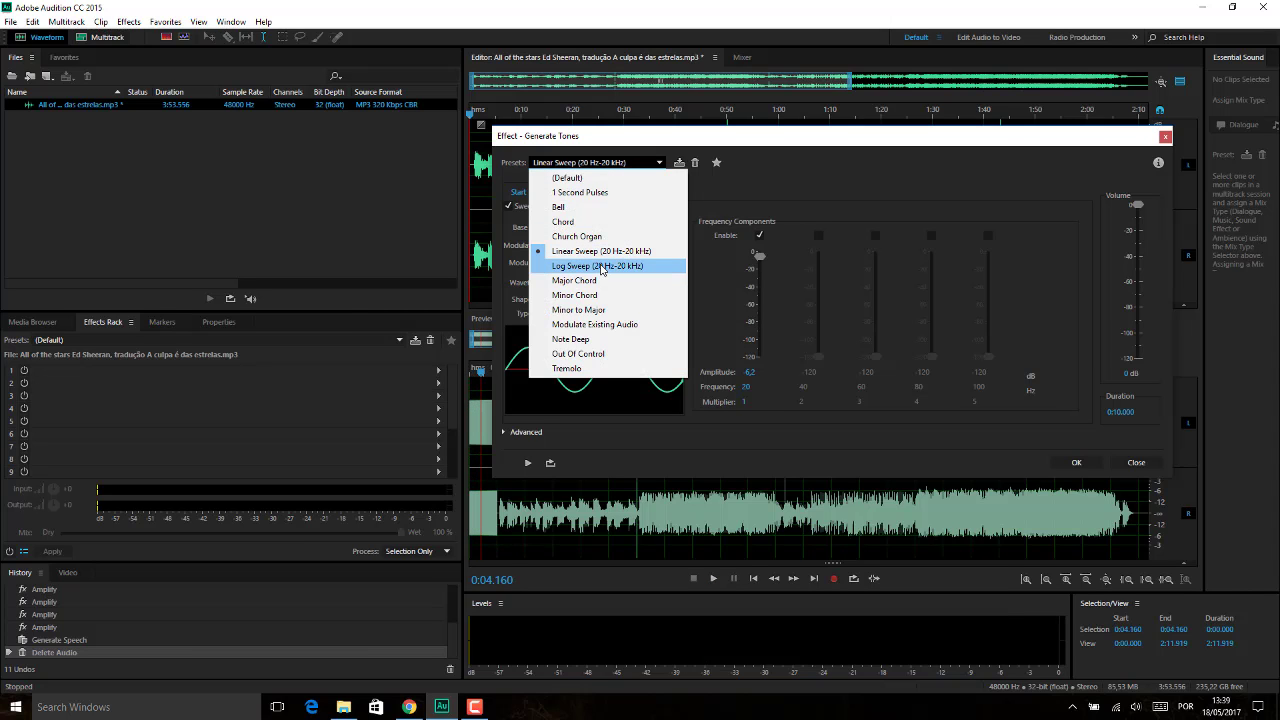
pyautogui.click(602, 266)
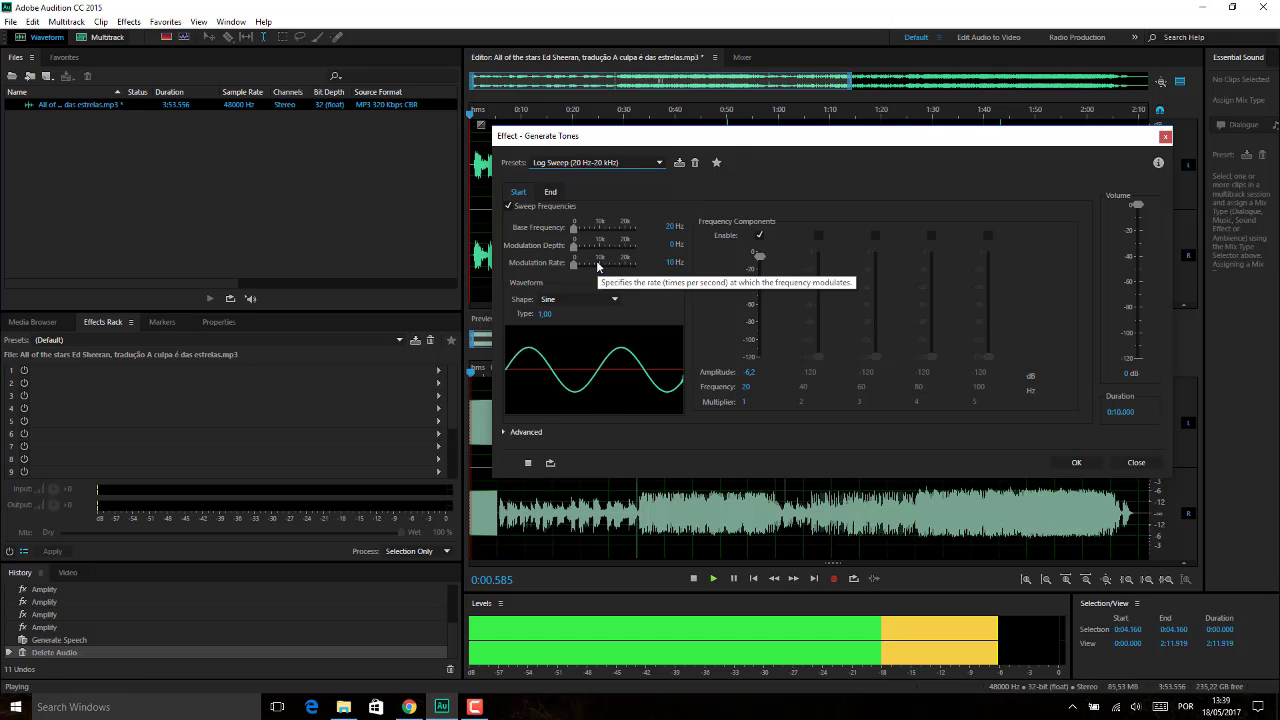
pyautogui.press('space')
pyautogui.press('space')
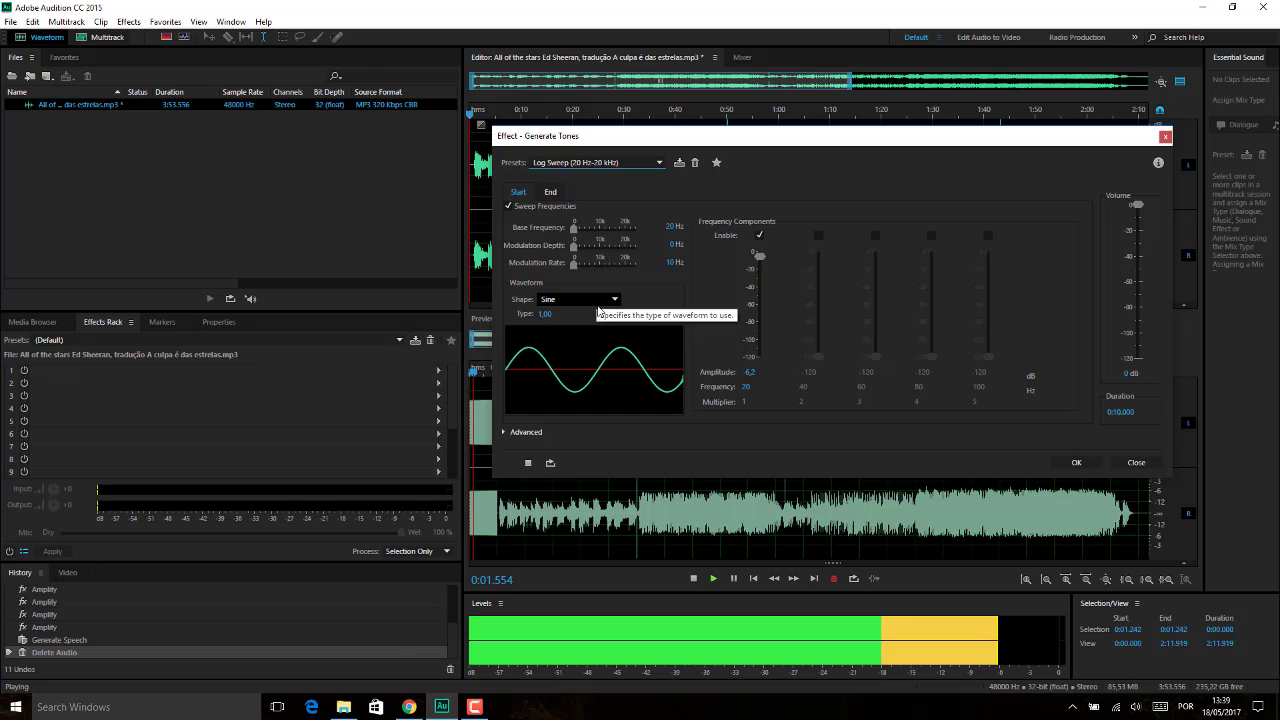
pyautogui.press('space')
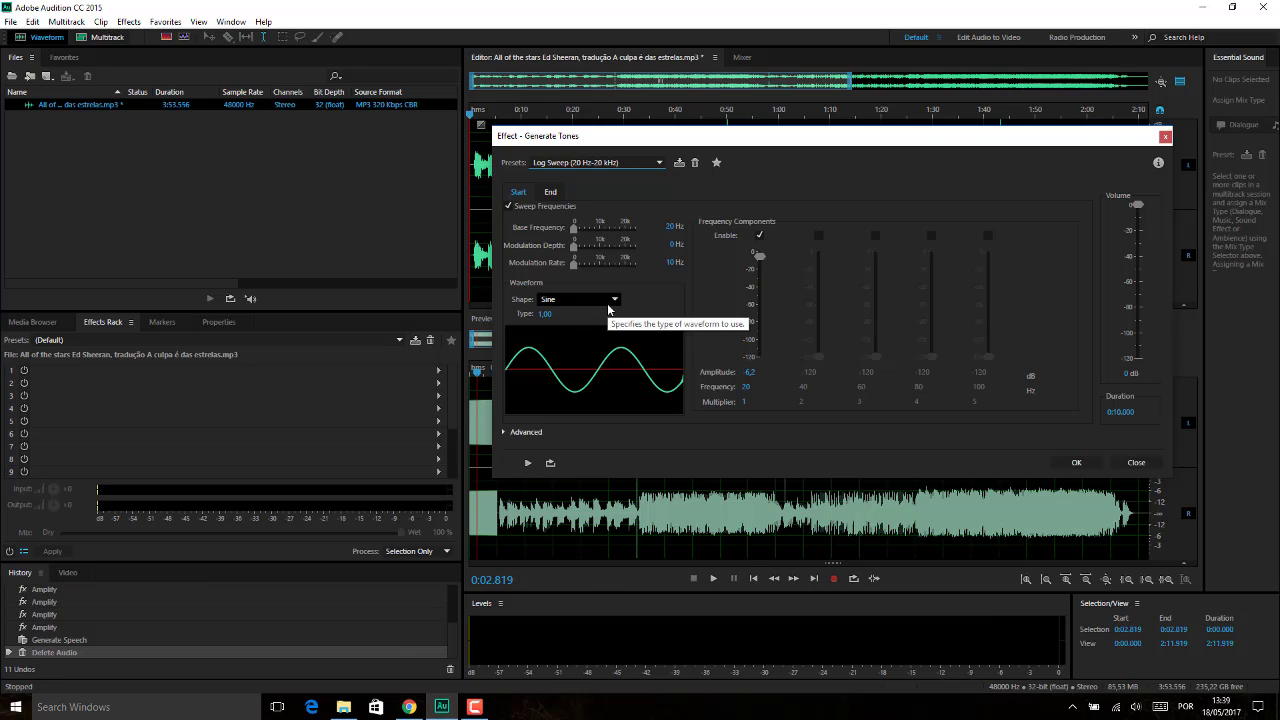
pyautogui.moveTo(709, 137); pyautogui.dragTo(760, 42)
pyautogui.press('space')
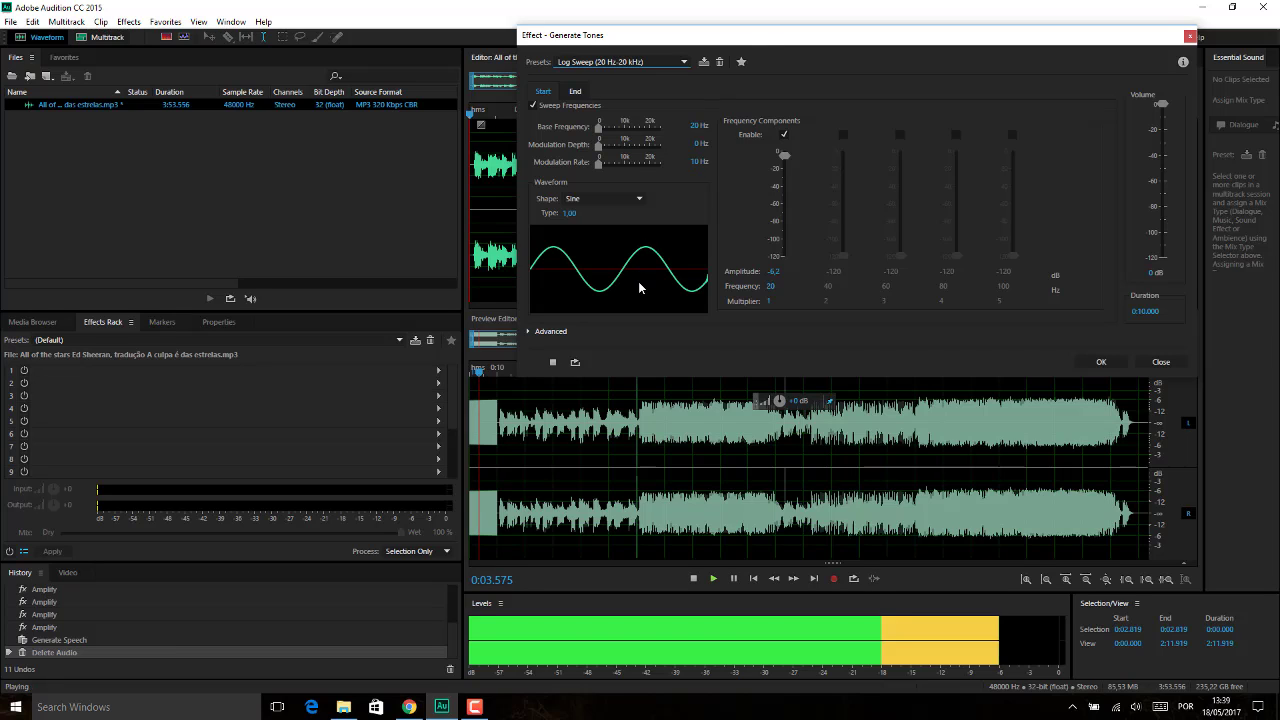
# Step: Set the Log Sweep tone's waveform shape to Triangle/Sawtooth and preview it
pyautogui.click(638, 199)
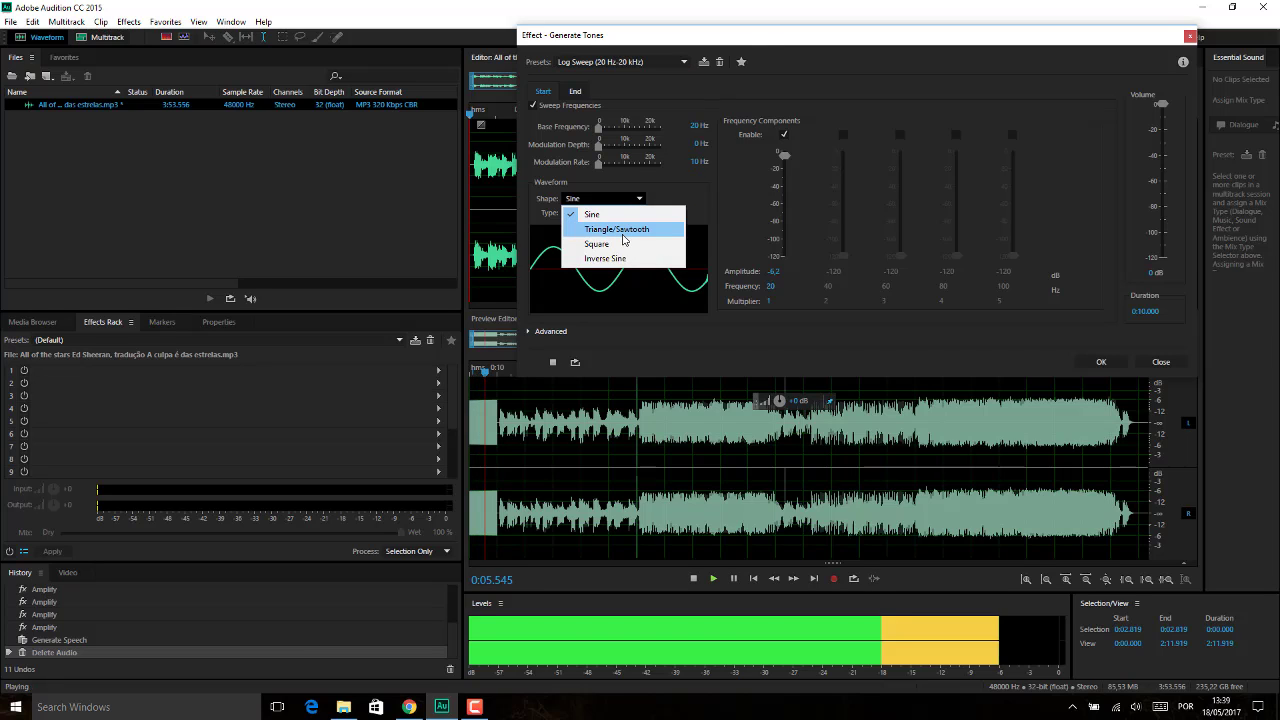
pyautogui.click(625, 230)
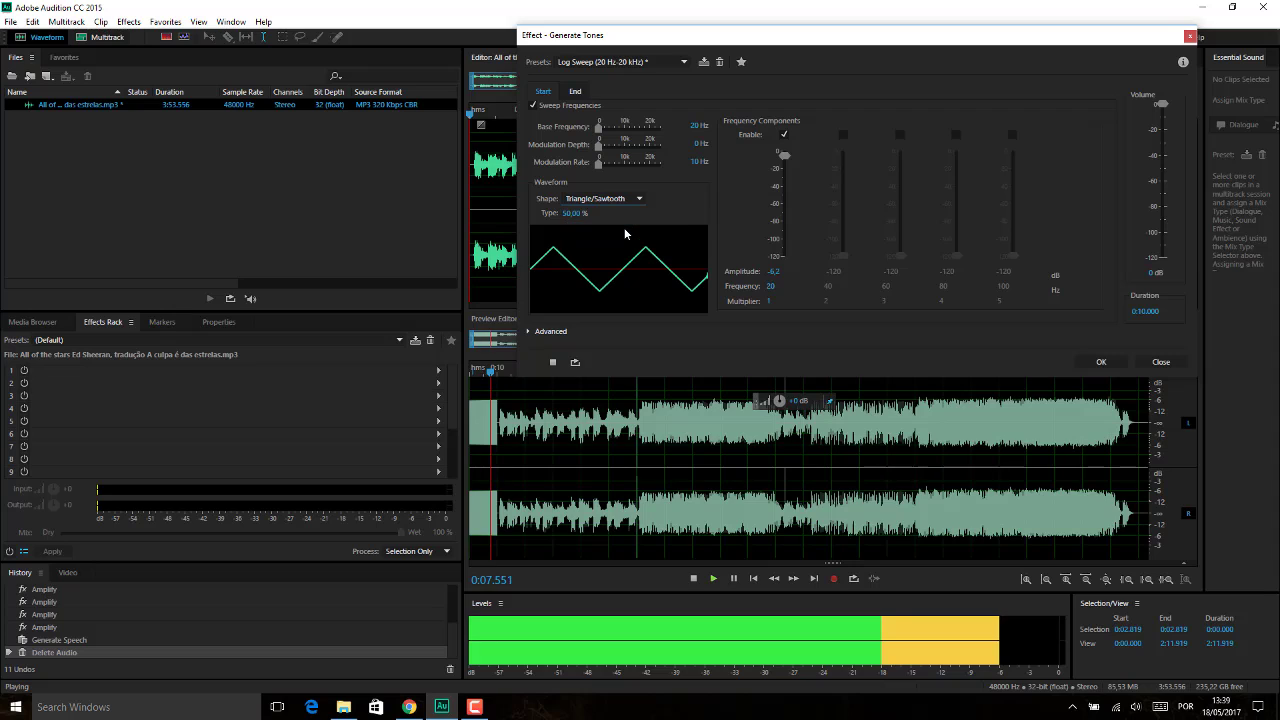
pyautogui.press('space')
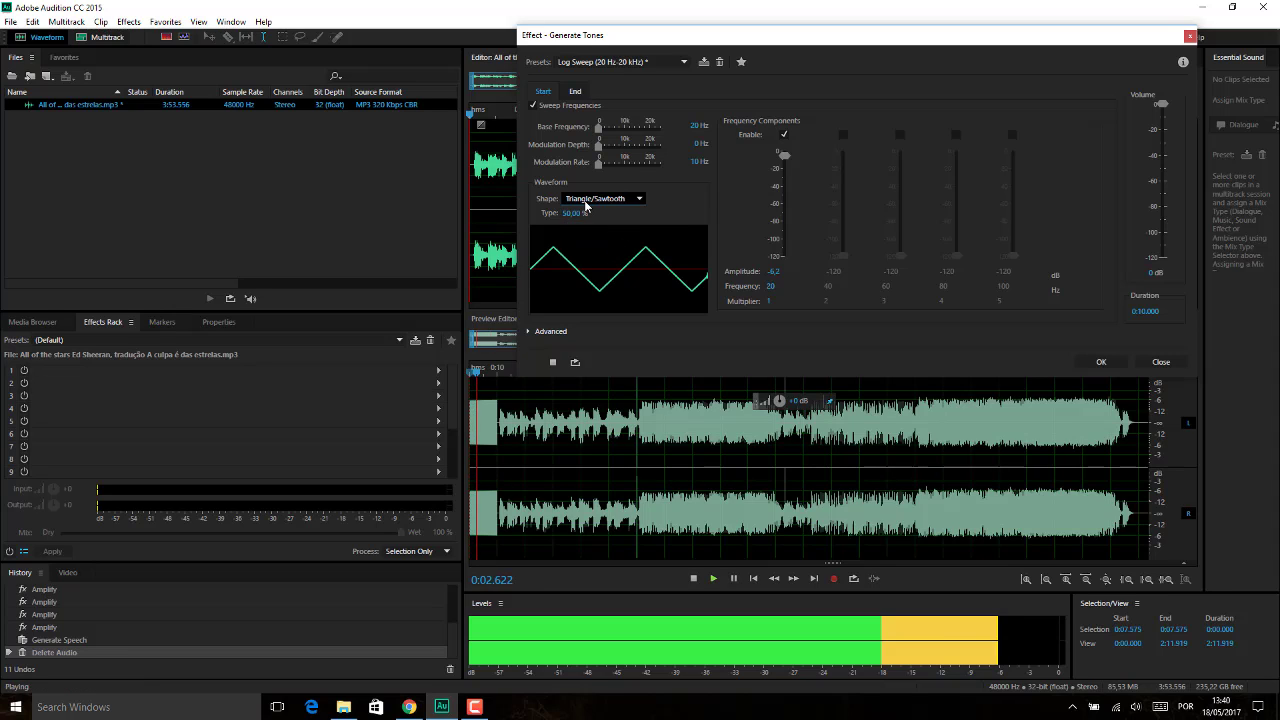
pyautogui.press('space')
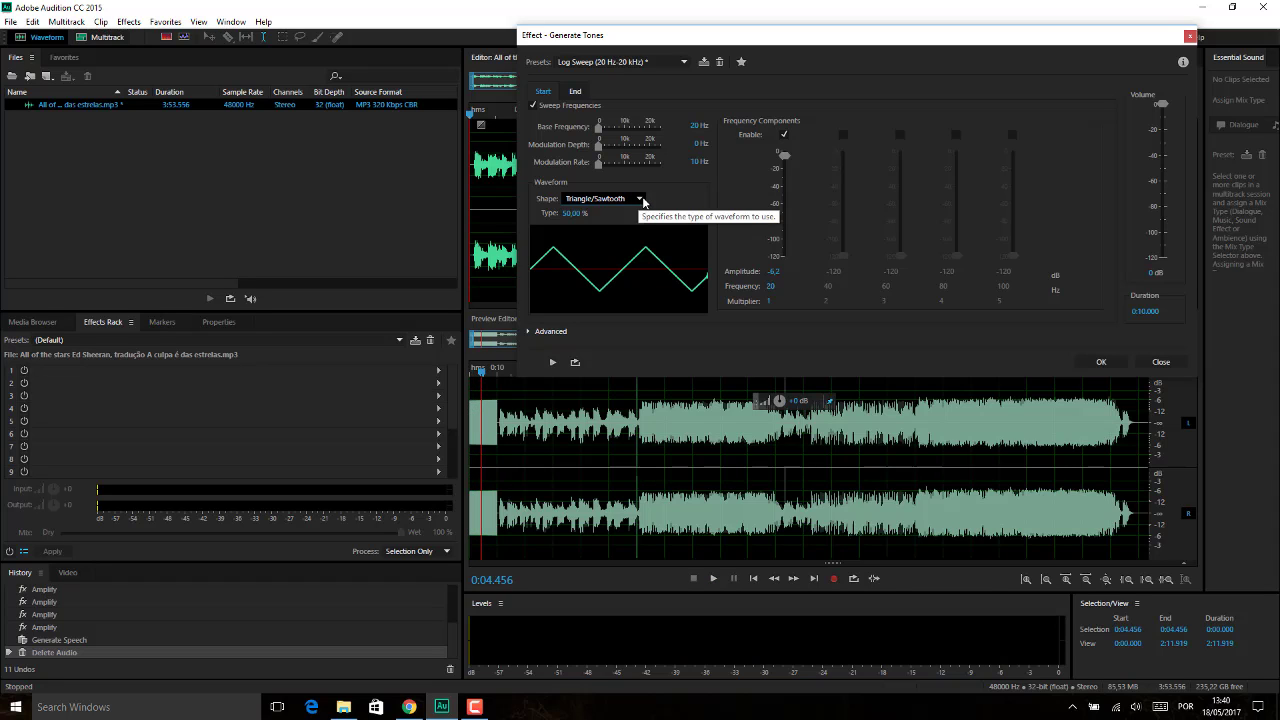
# Step: Change the Log Sweep tone's waveform shape to Square and preview it briefly
pyautogui.click(640, 199)
pyautogui.click(614, 248)
pyautogui.press('space')
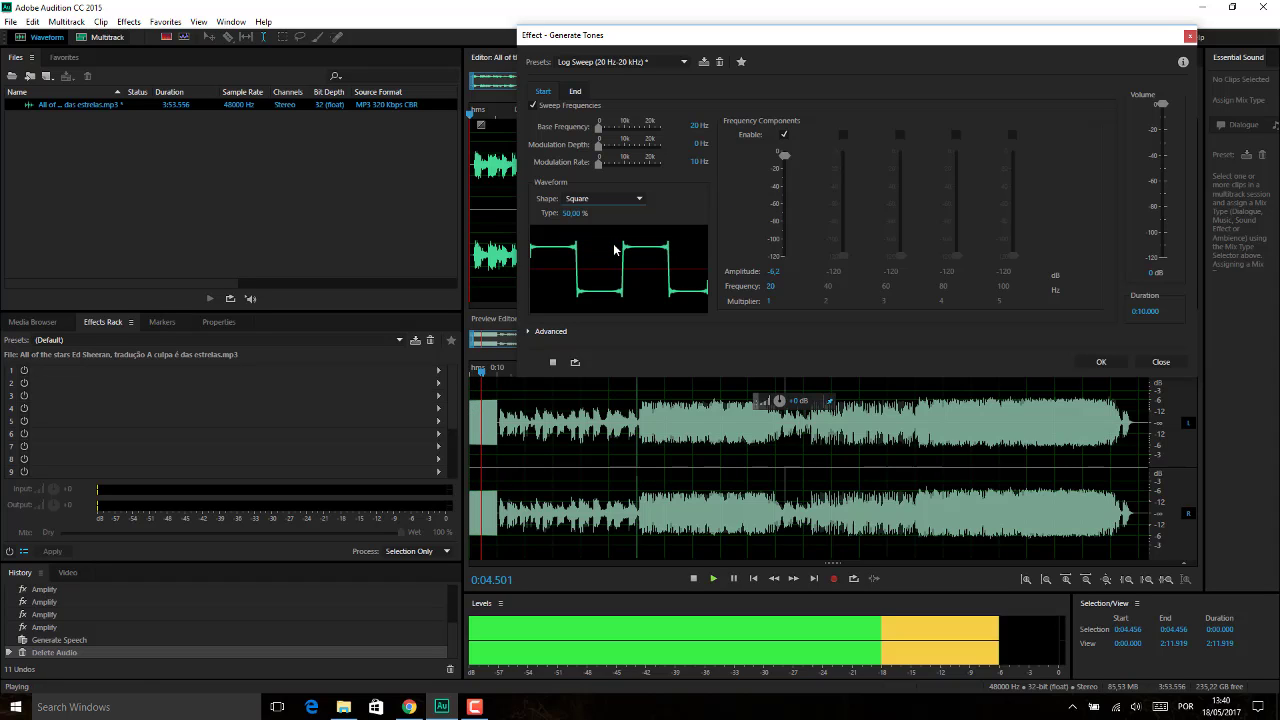
pyautogui.press('space')
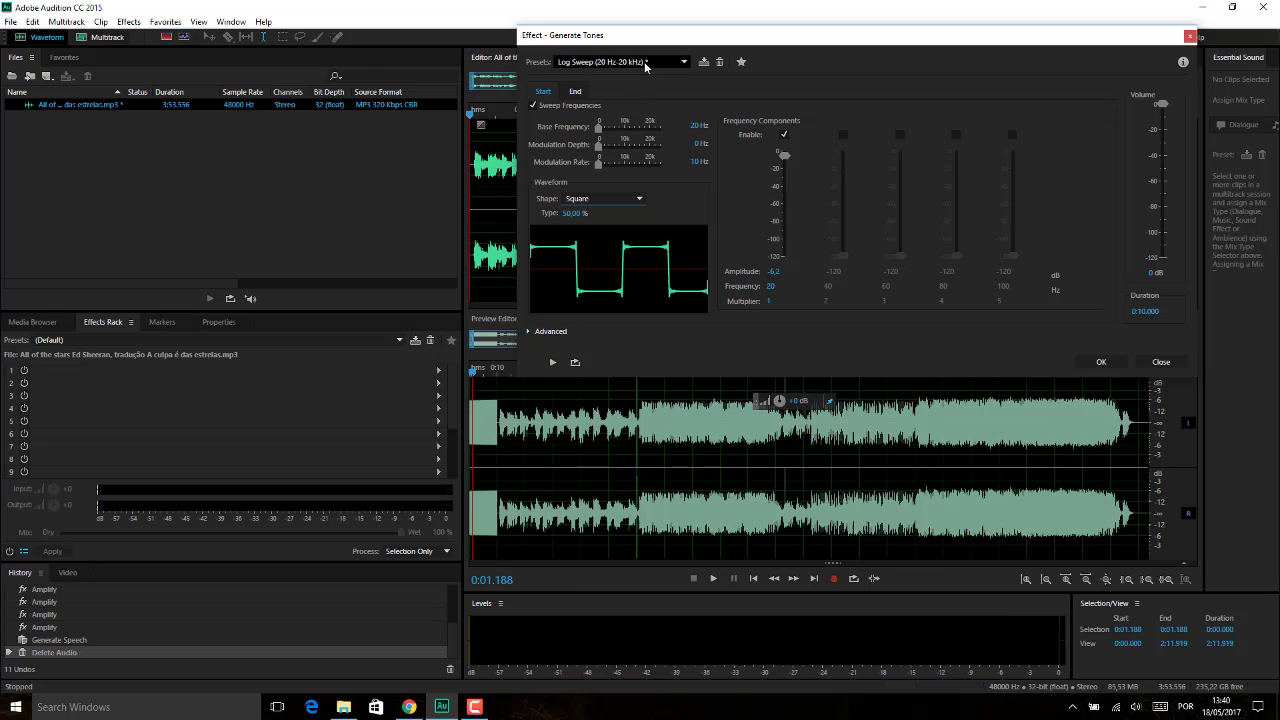
# Step: Apply the Major Chord tone preset and preview it with the Sine and Triangle/Sawtooth waveform shapes
pyautogui.click(677, 63)
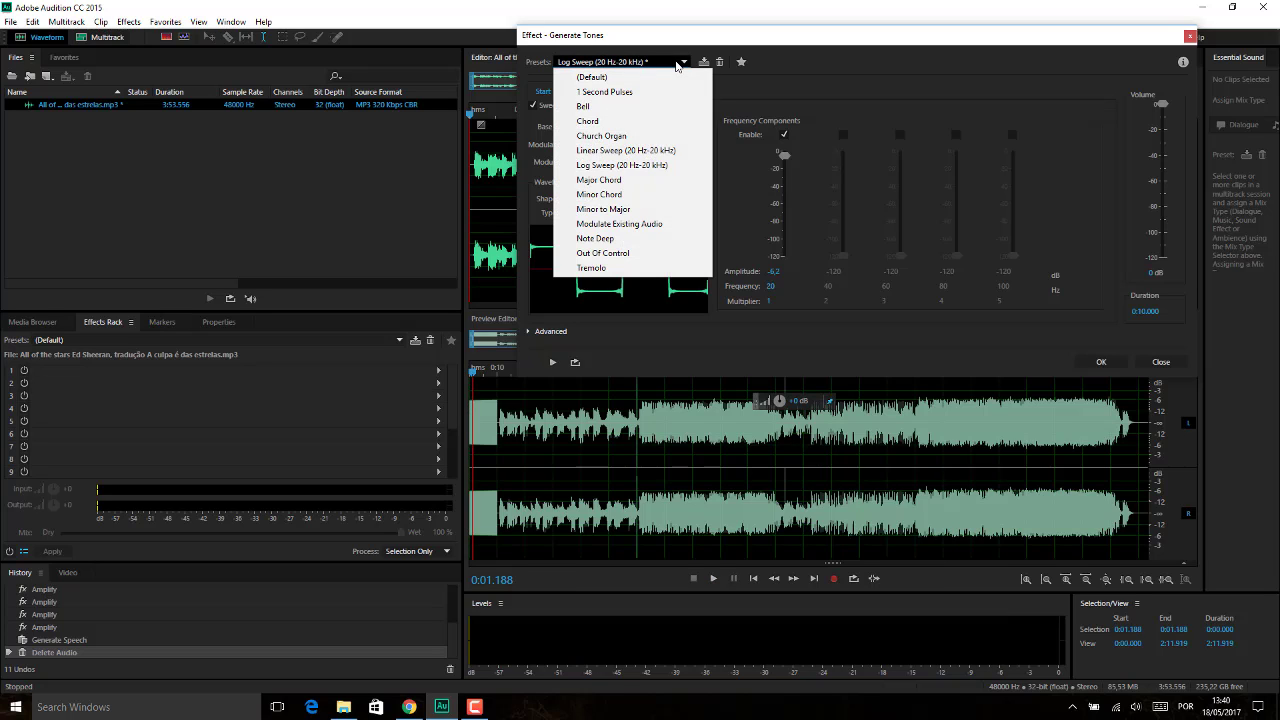
pyautogui.click(615, 180)
pyautogui.press('space')
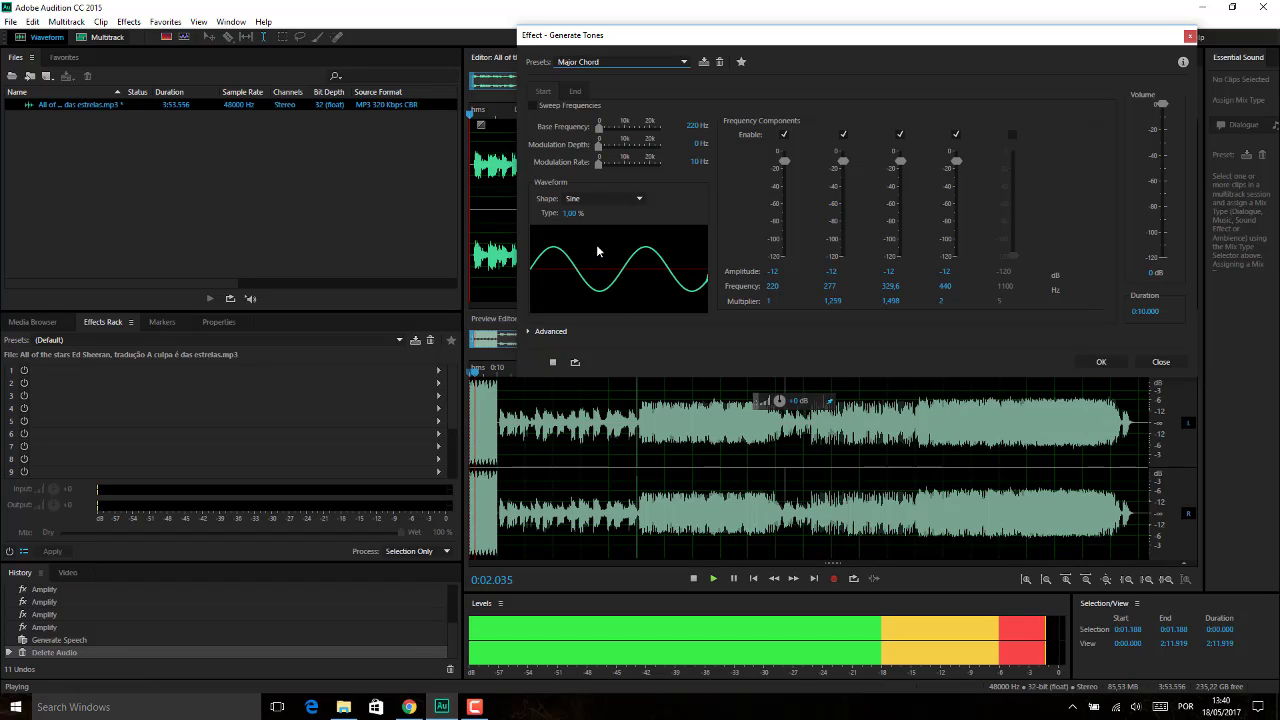
pyautogui.click(635, 199)
pyautogui.click(614, 230)
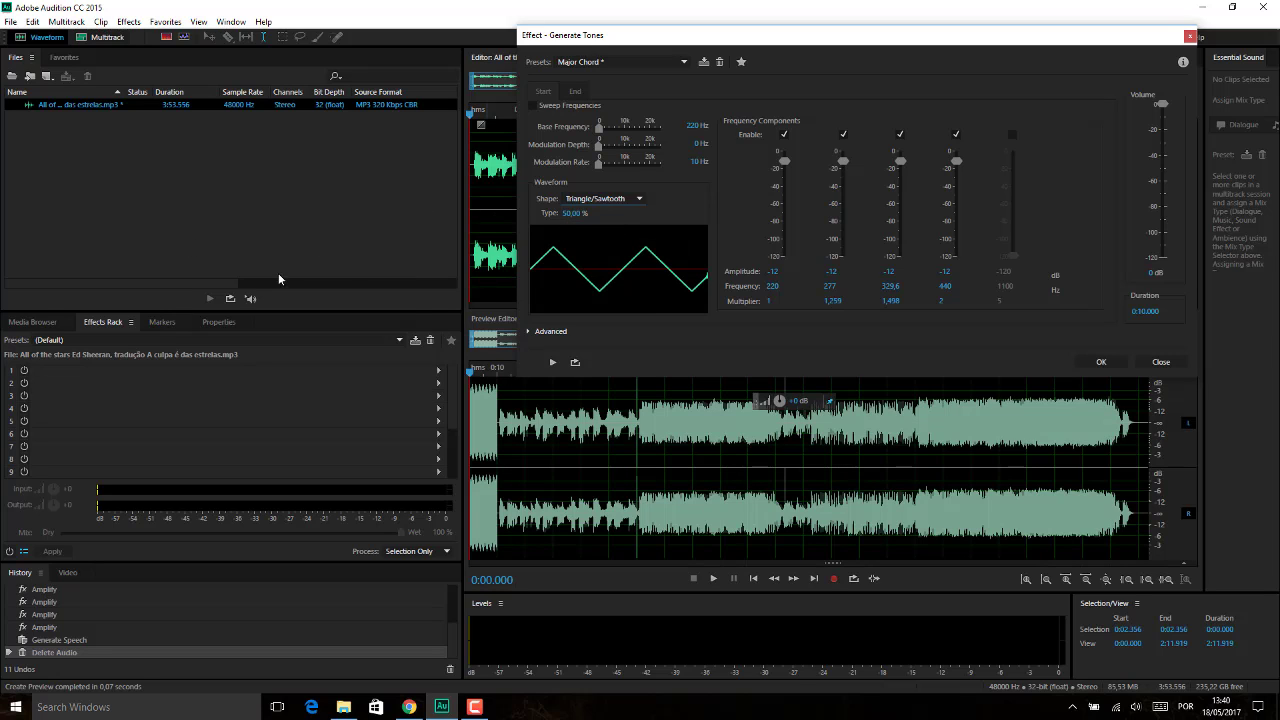
pyautogui.press('space')
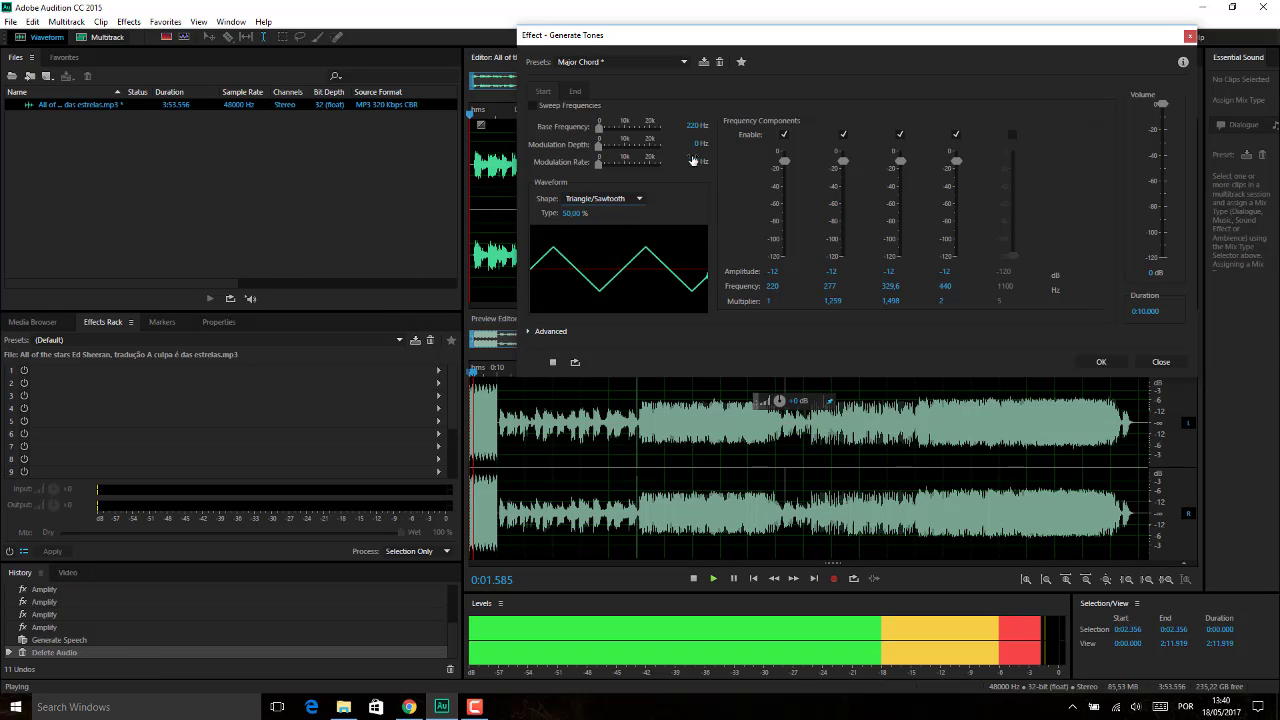
# Step: Apply the Minor to Major tone preset and preview it with the Square and Triangle/Sawtooth waveform shapes
pyautogui.click(650, 62)
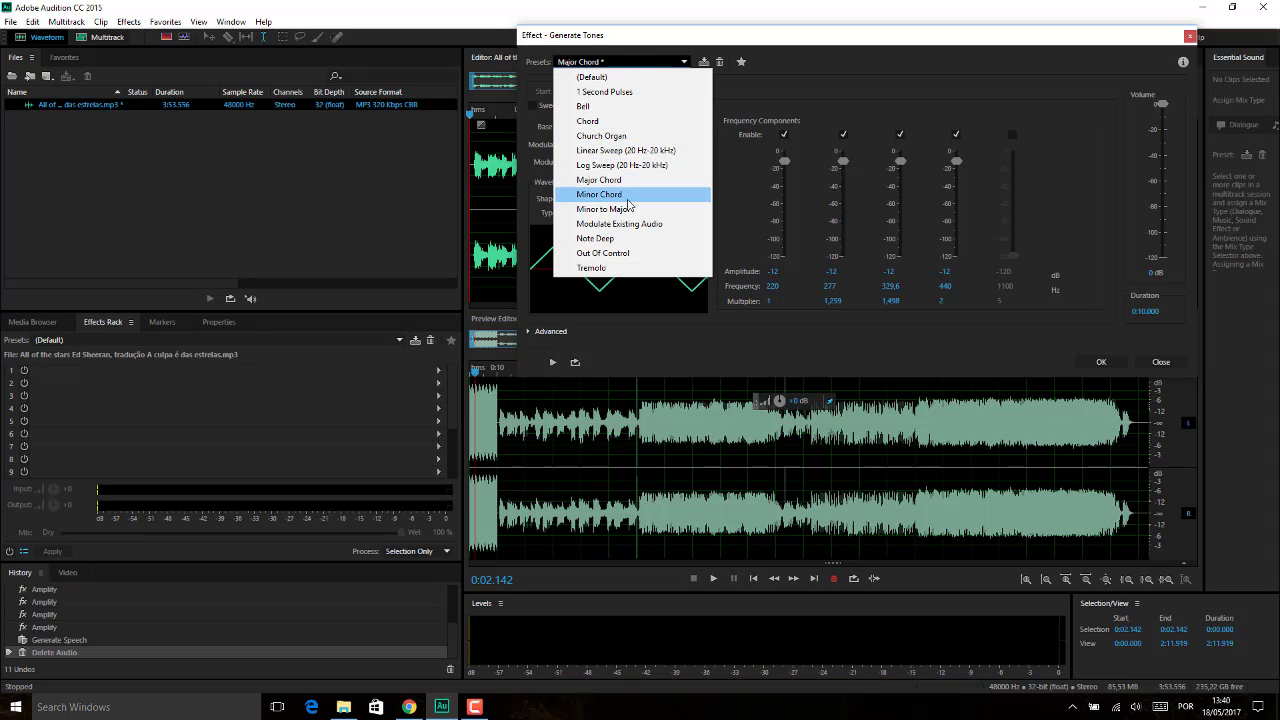
pyautogui.click(626, 209)
pyautogui.press('space')
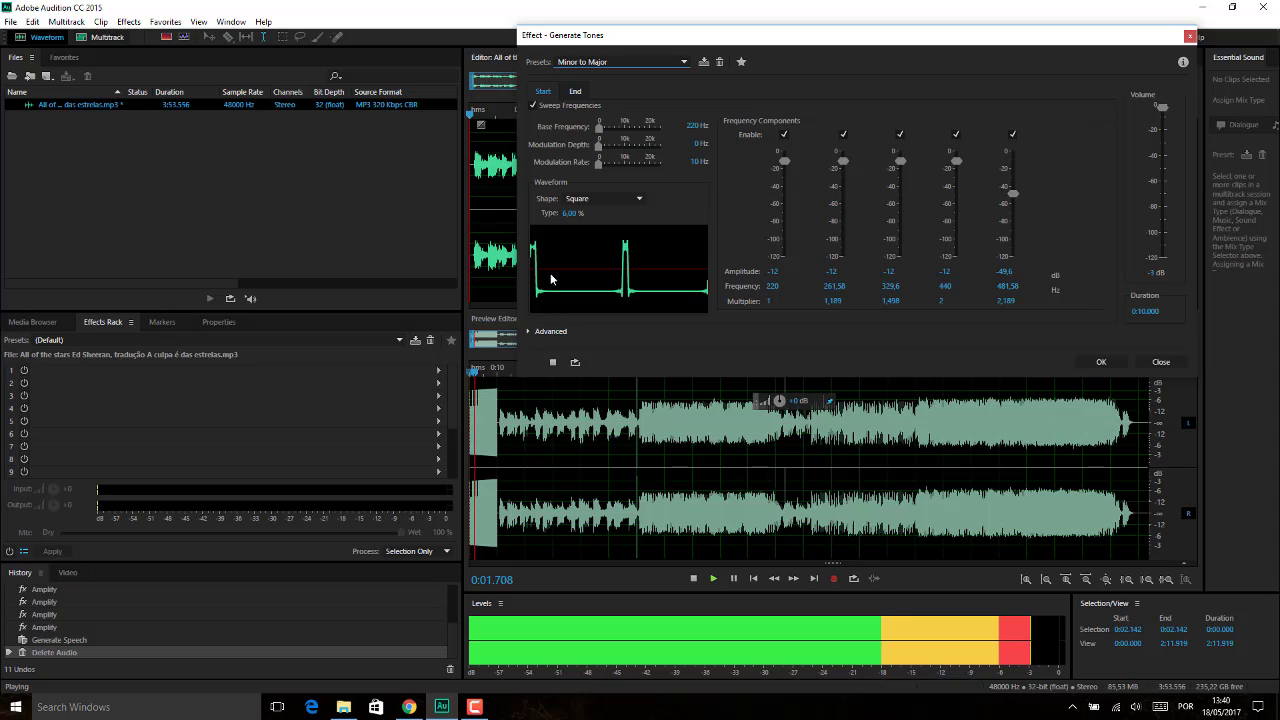
pyautogui.click(632, 205)
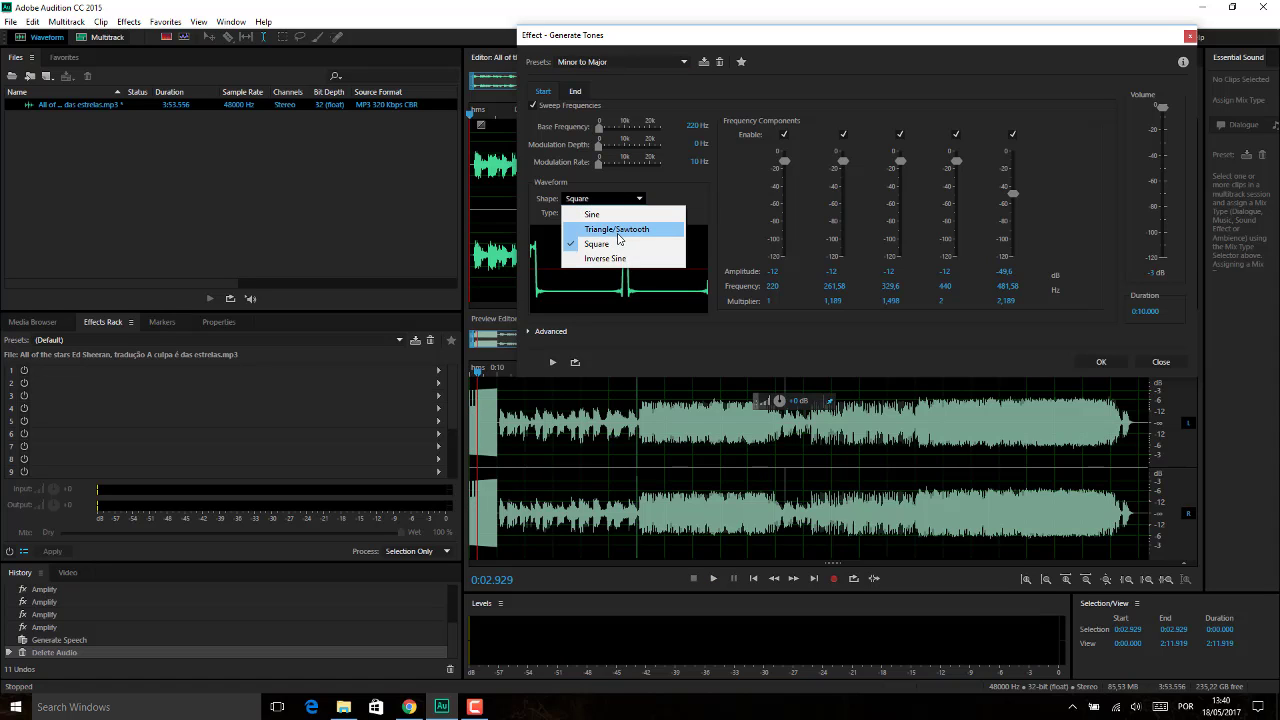
pyautogui.click(618, 230)
pyautogui.press('space')
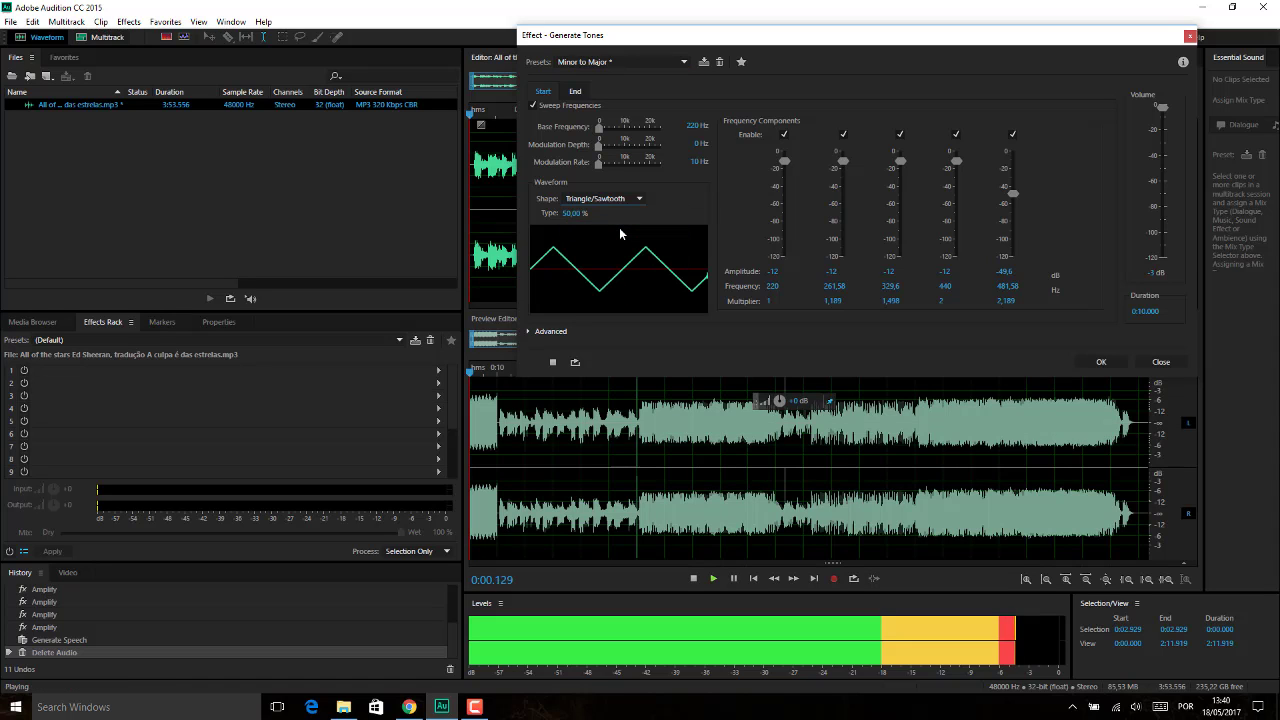
# Step: Apply the Tremolo tone preset and preview it with its Sine waveform
pyautogui.click(640, 62)
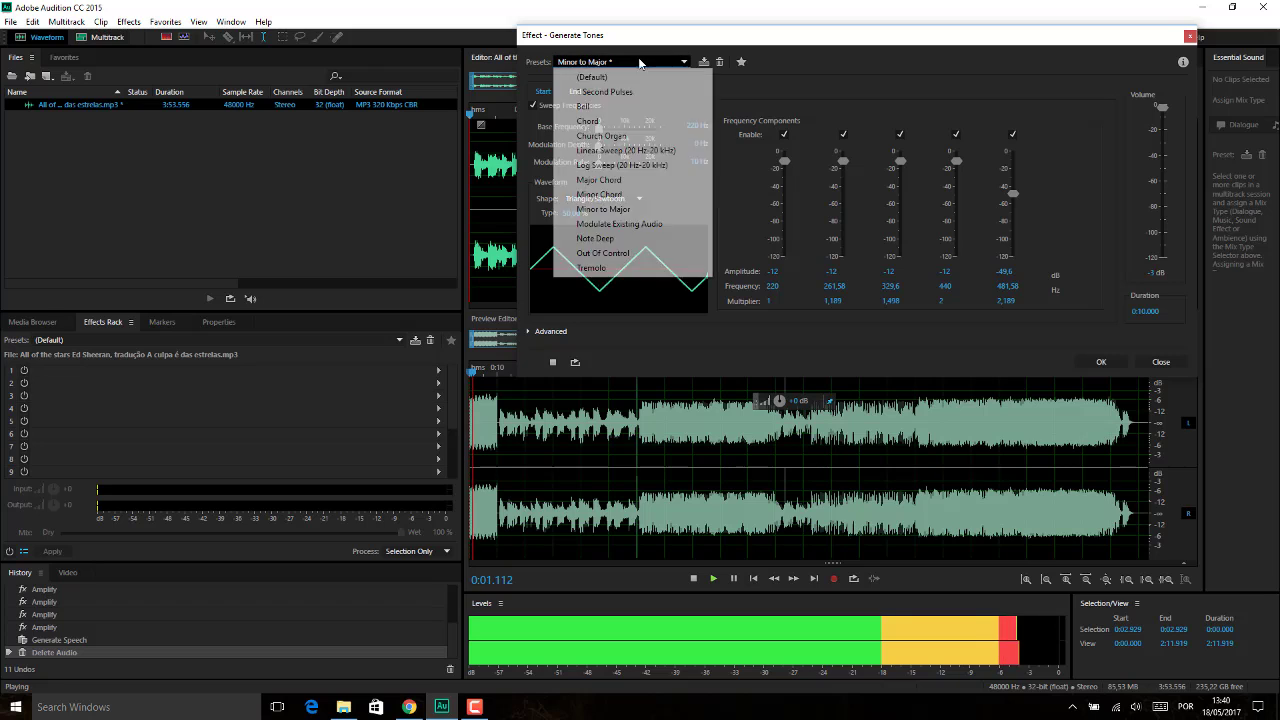
pyautogui.click(624, 269)
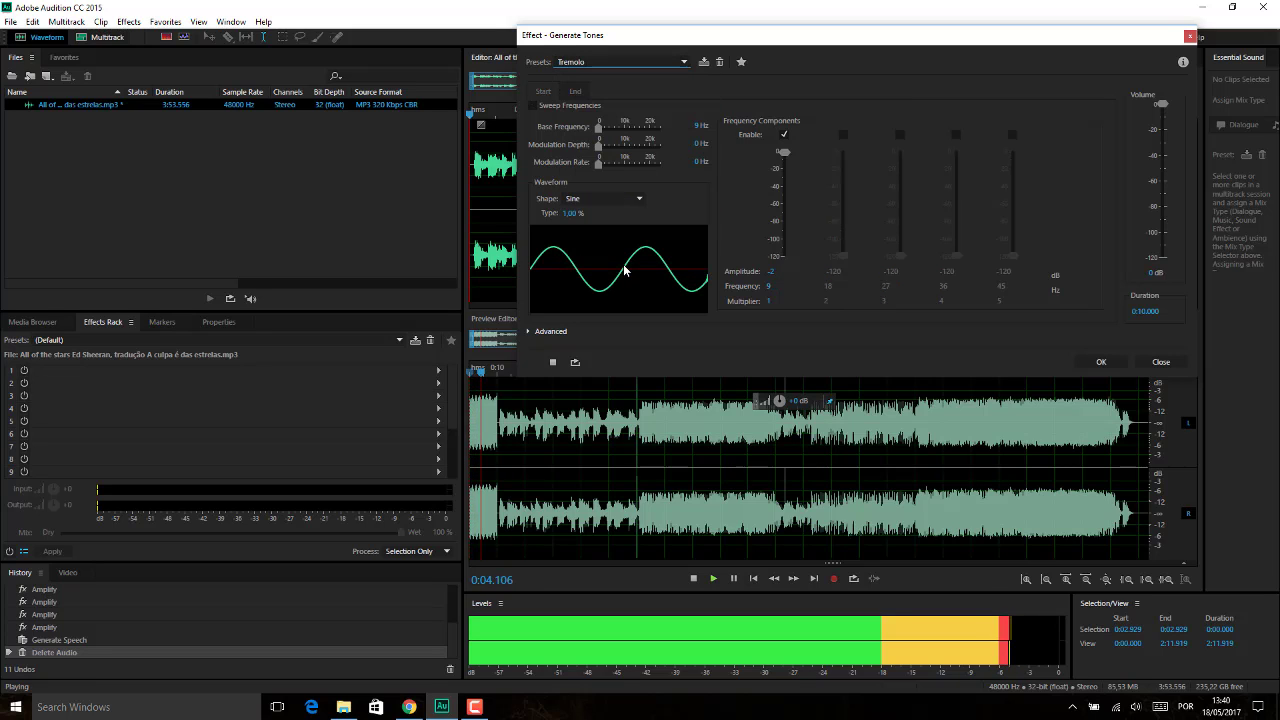
pyautogui.press('space')
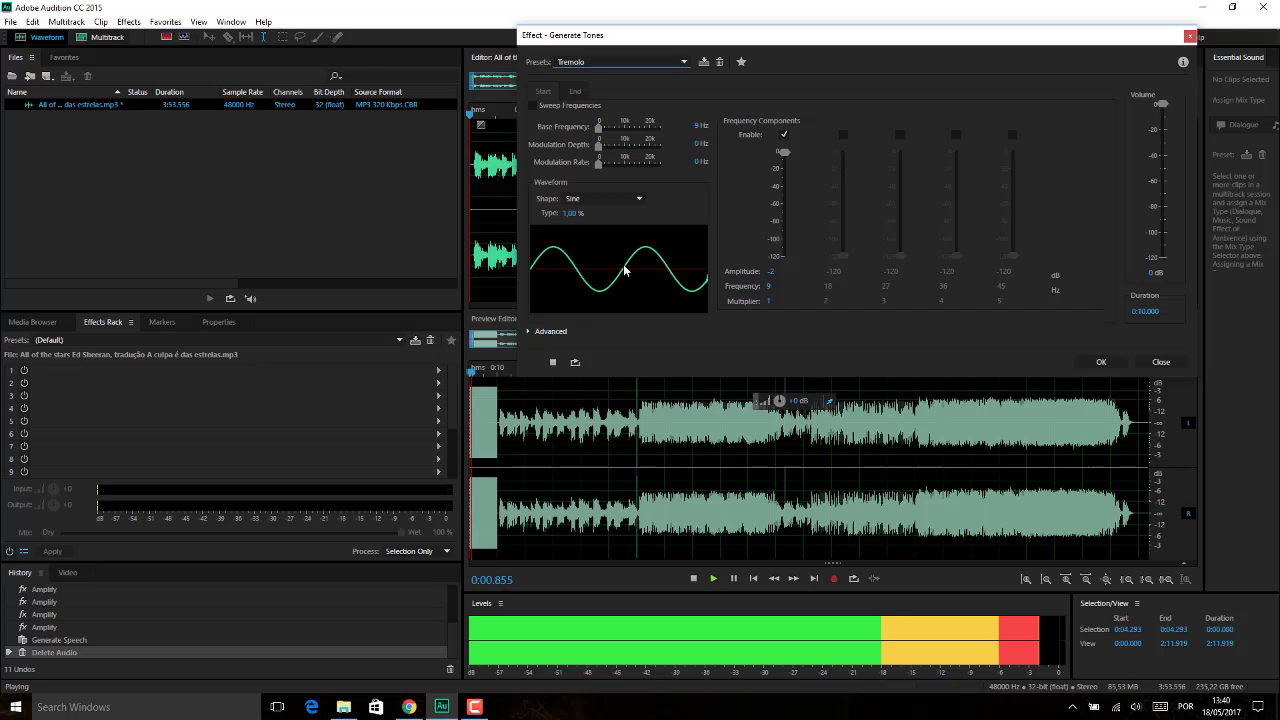
pyautogui.press('space')
pyautogui.moveTo(755, 45); pyautogui.dragTo(728, 33)
pyautogui.press('space')
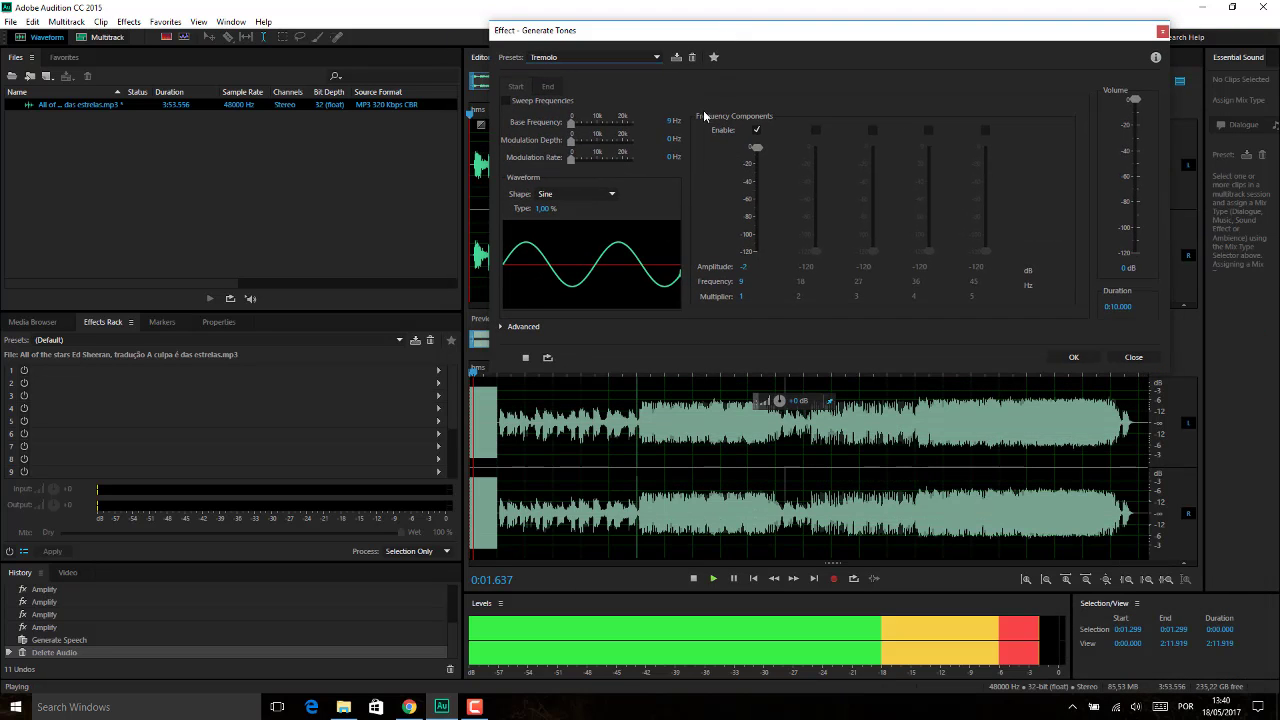
pyautogui.press('space')
# Step: Switch the Tremolo tone's waveform shape to Triangle/Sawtooth, preview it, and check the other available shapes
pyautogui.click(610, 195)
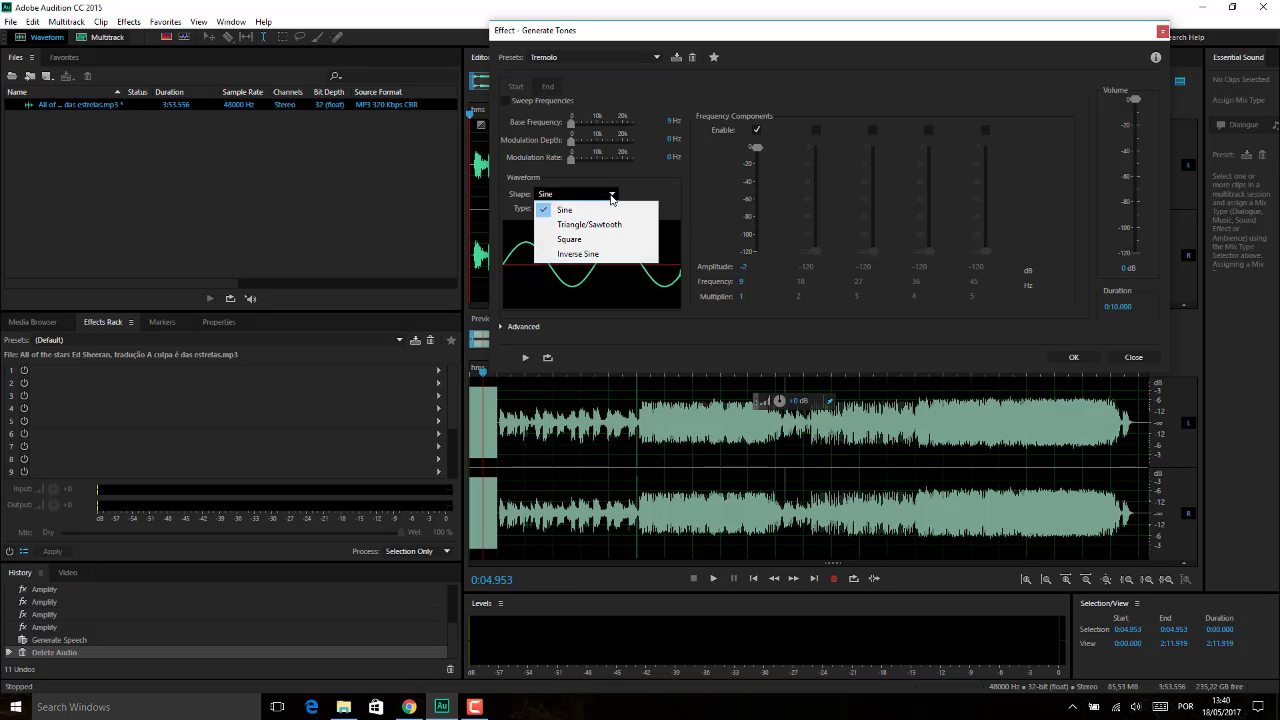
pyautogui.click(589, 224)
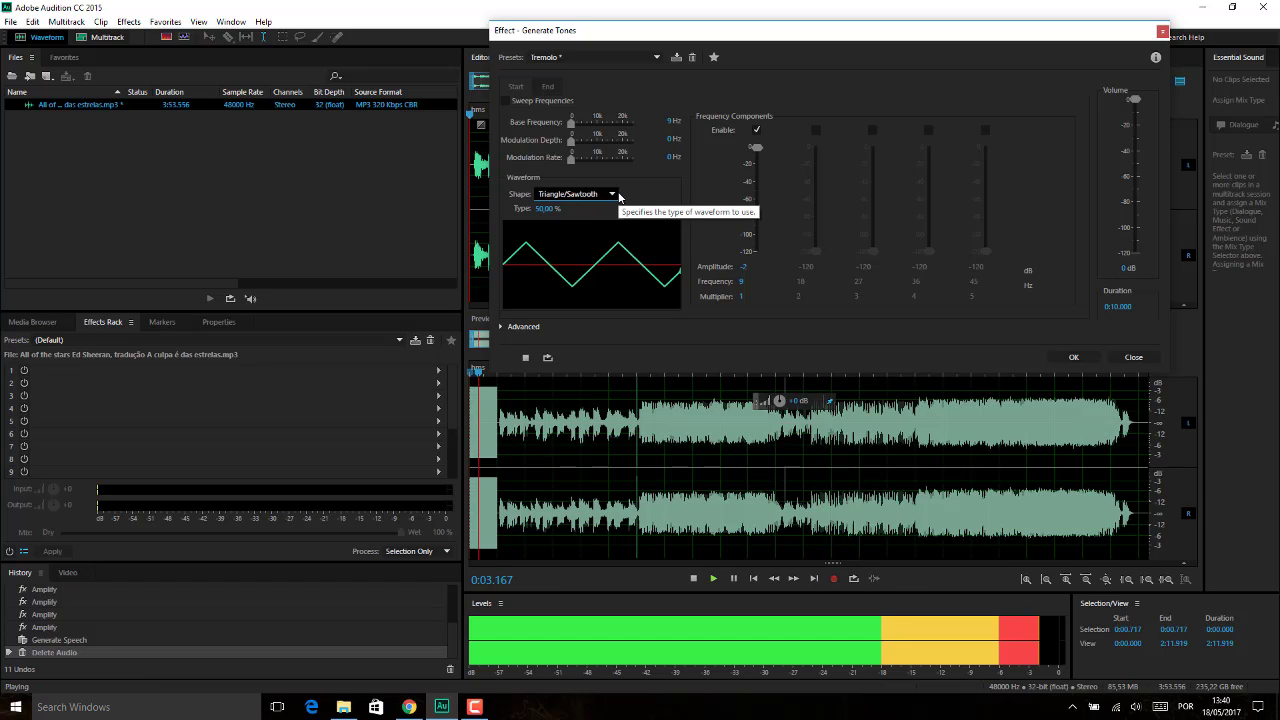
pyautogui.click(610, 195)
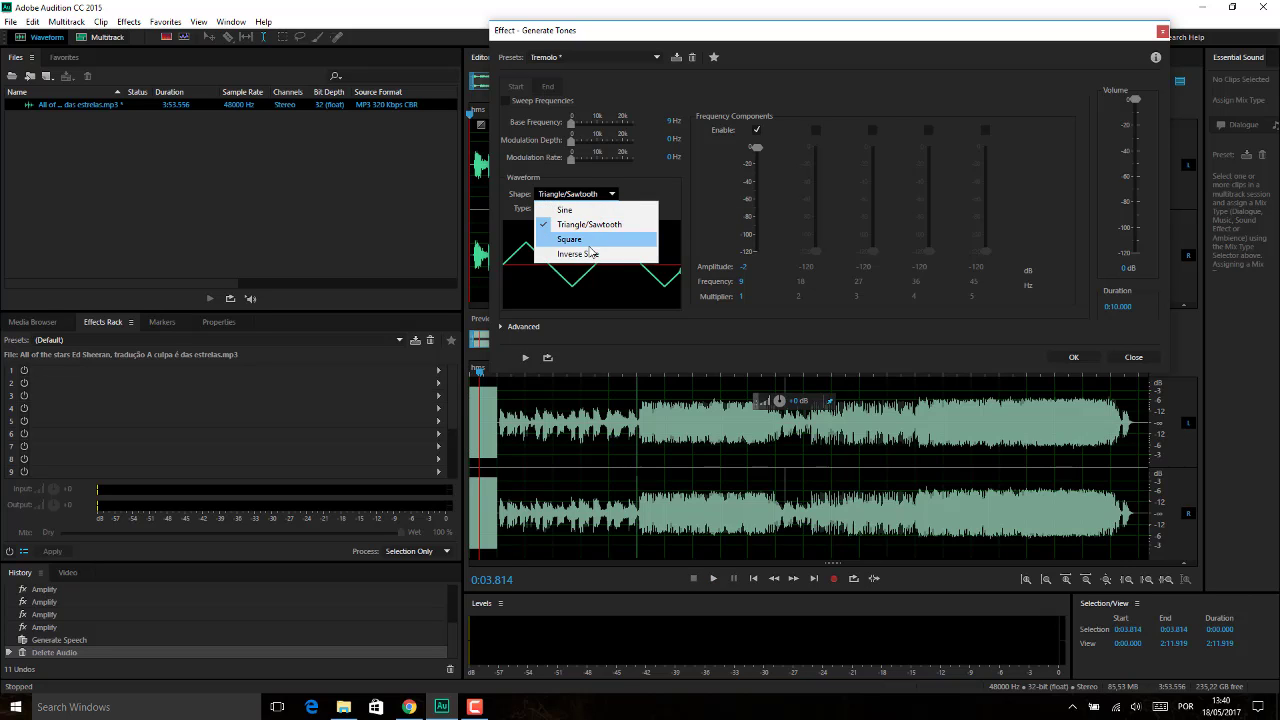
pyautogui.click(661, 192)
# Step: Reapply the Minor to Major tone preset and preview it with its preset waveform
pyautogui.click(593, 59)
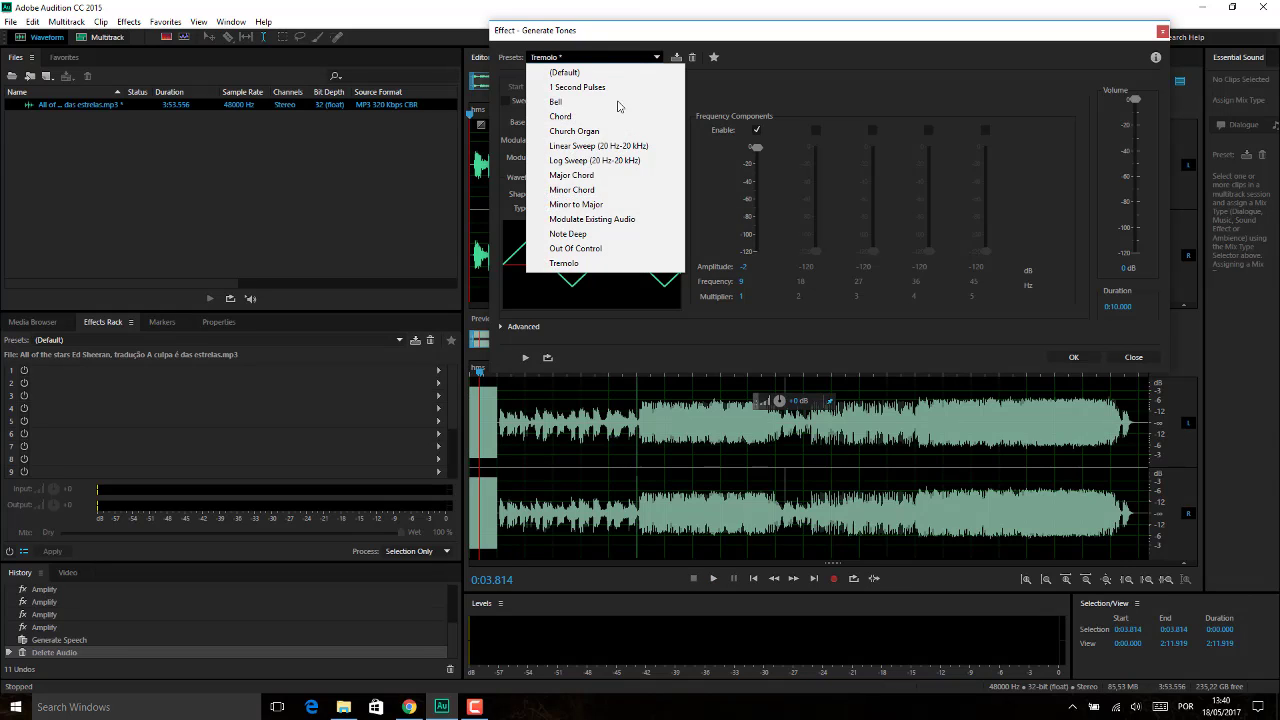
pyautogui.click(592, 204)
pyautogui.press('space')
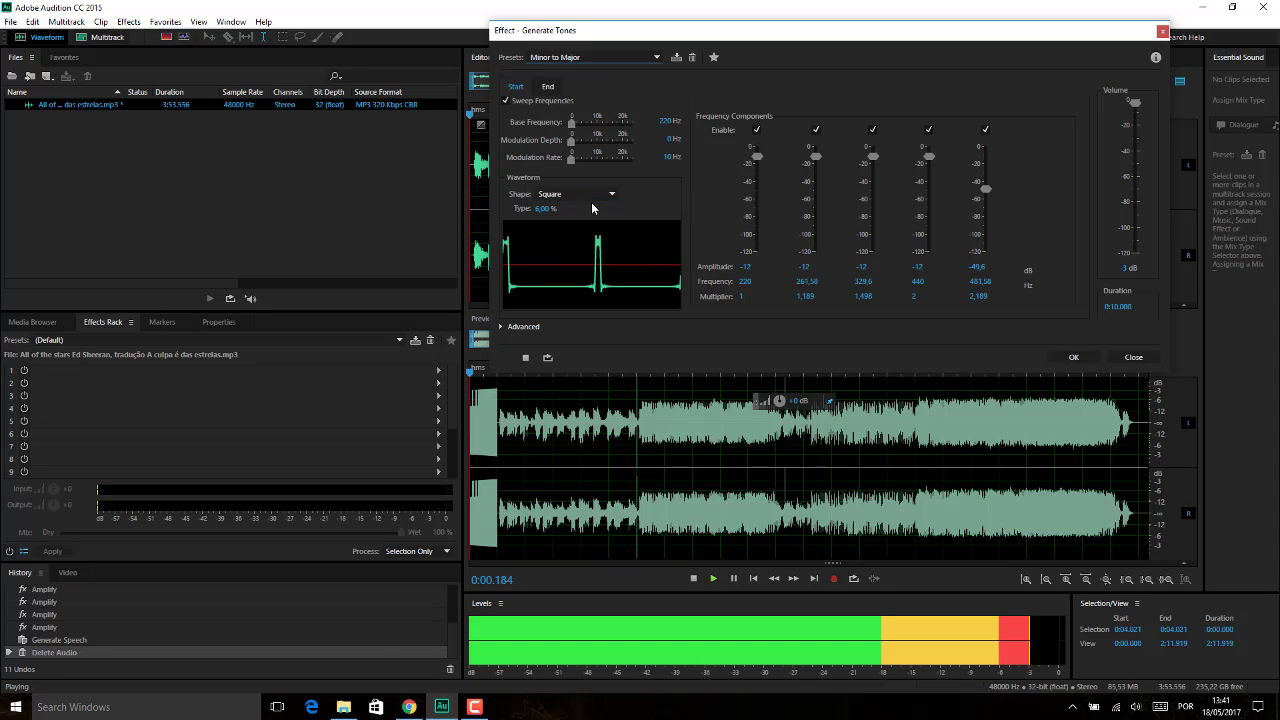
pyautogui.press('space')
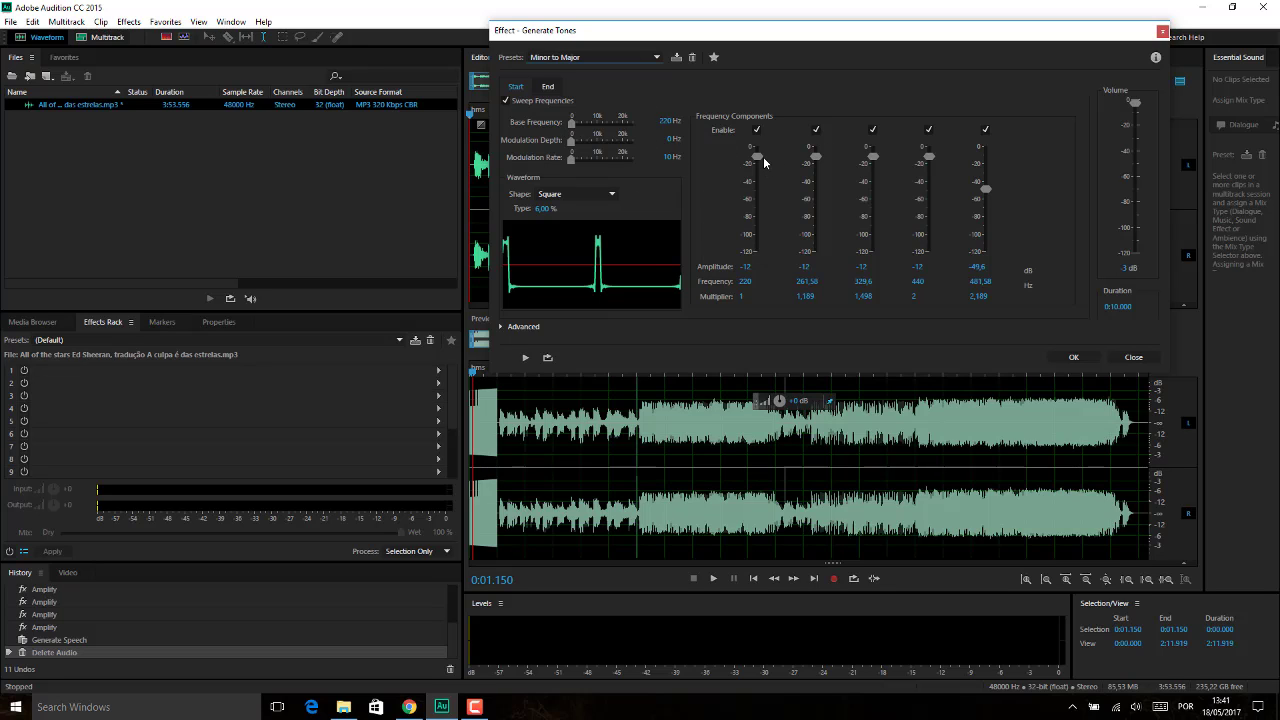
# Step: Lower the amplitudes of the first, second and fourth frequency components to about -63.6, -40.9 and -37.1 dB, and preview the tone
pyautogui.moveTo(755, 212); pyautogui.dragTo(754, 200)
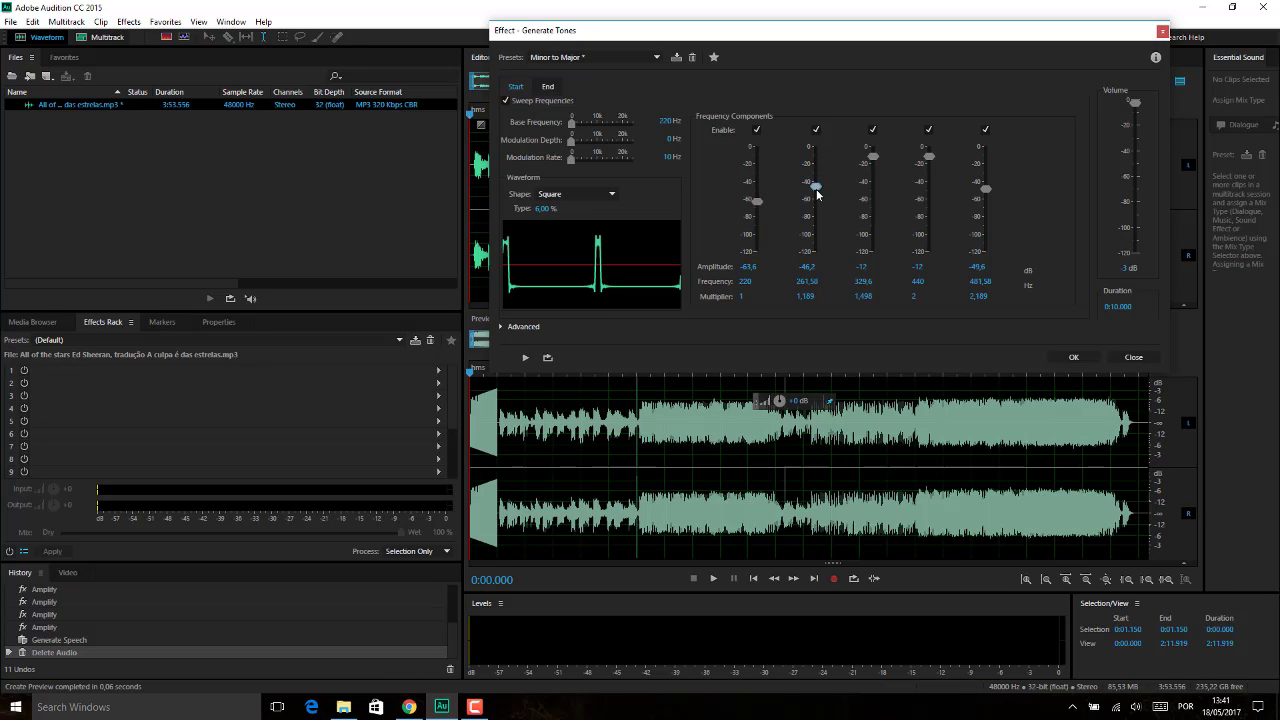
pyautogui.moveTo(817, 193); pyautogui.dragTo(818, 186)
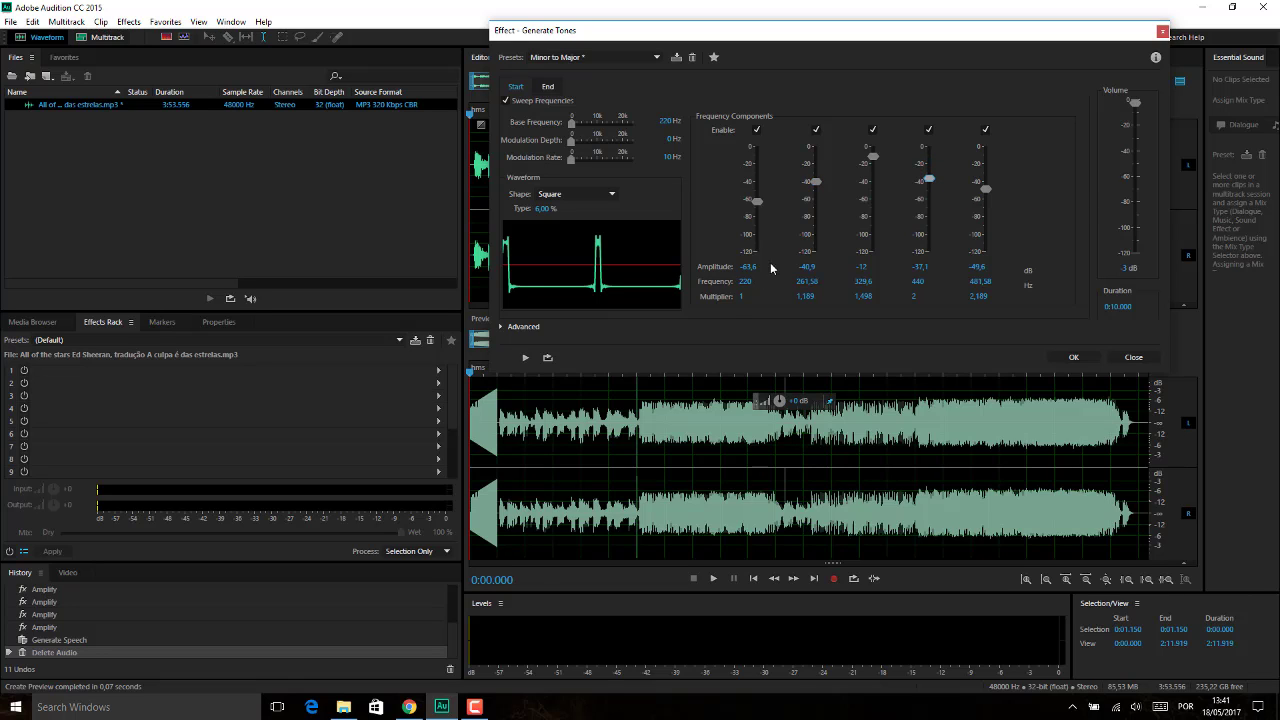
pyautogui.press('space')
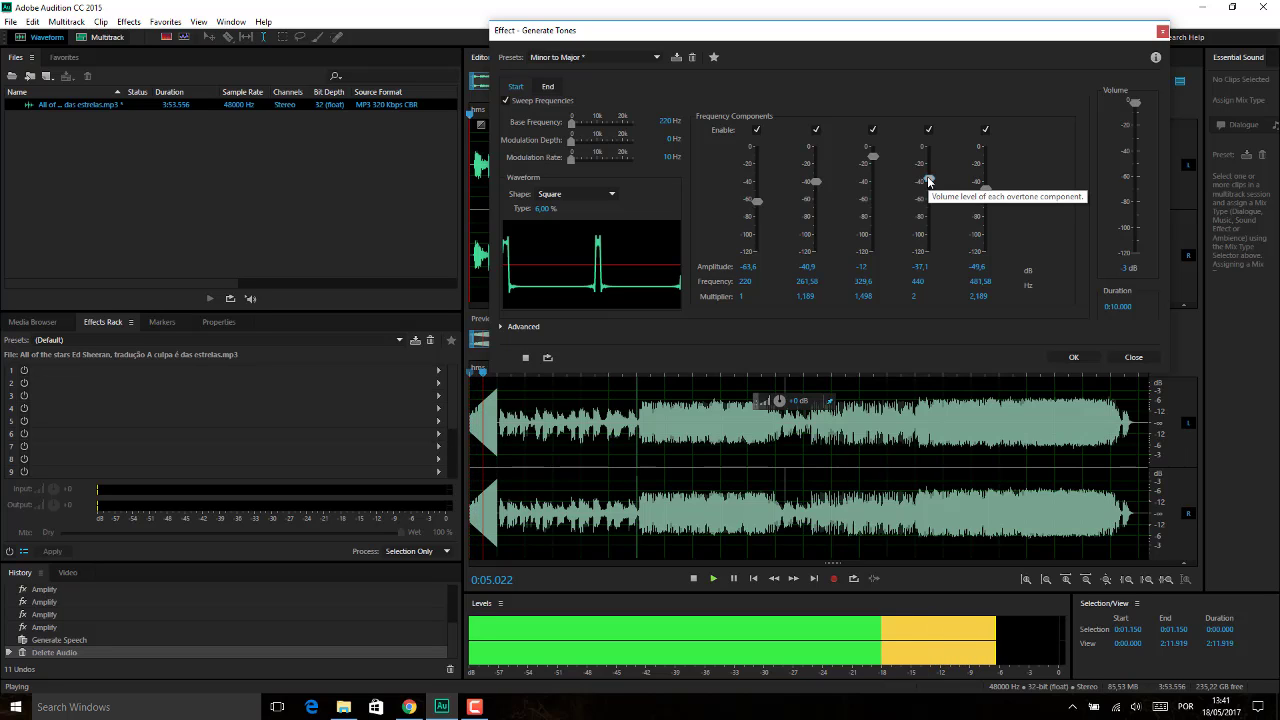
# Step: Lower the fourth frequency component's amplitude to about -59.1 dB, preview the tone, and close Generate Tones without applying it
pyautogui.moveTo(929, 181); pyautogui.dragTo(928, 189)
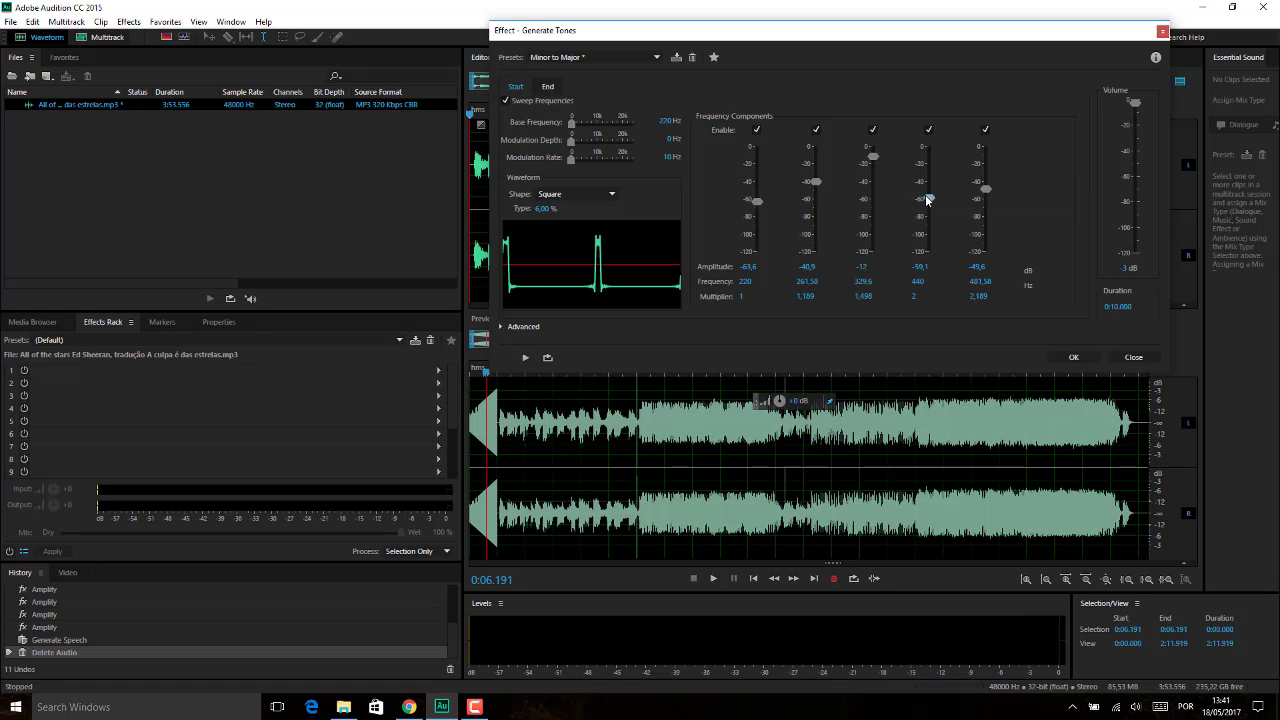
pyautogui.press('space')
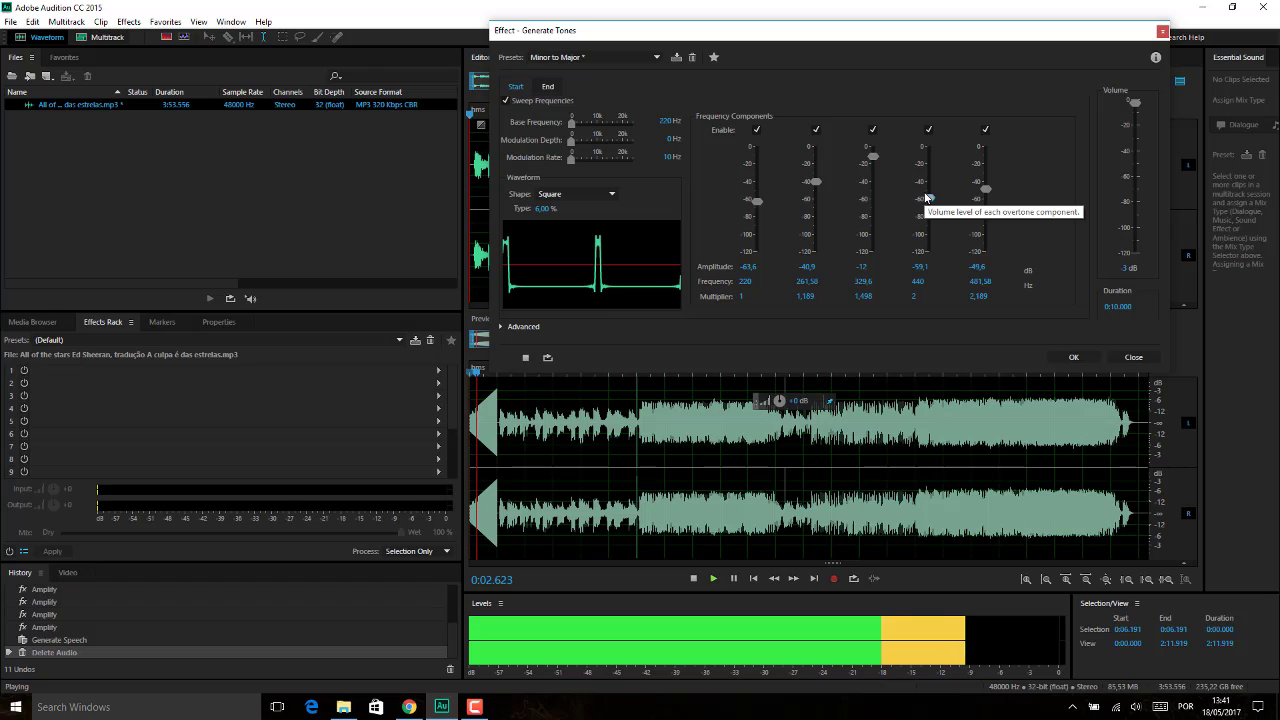
pyautogui.press('space')
pyautogui.click(1162, 31)
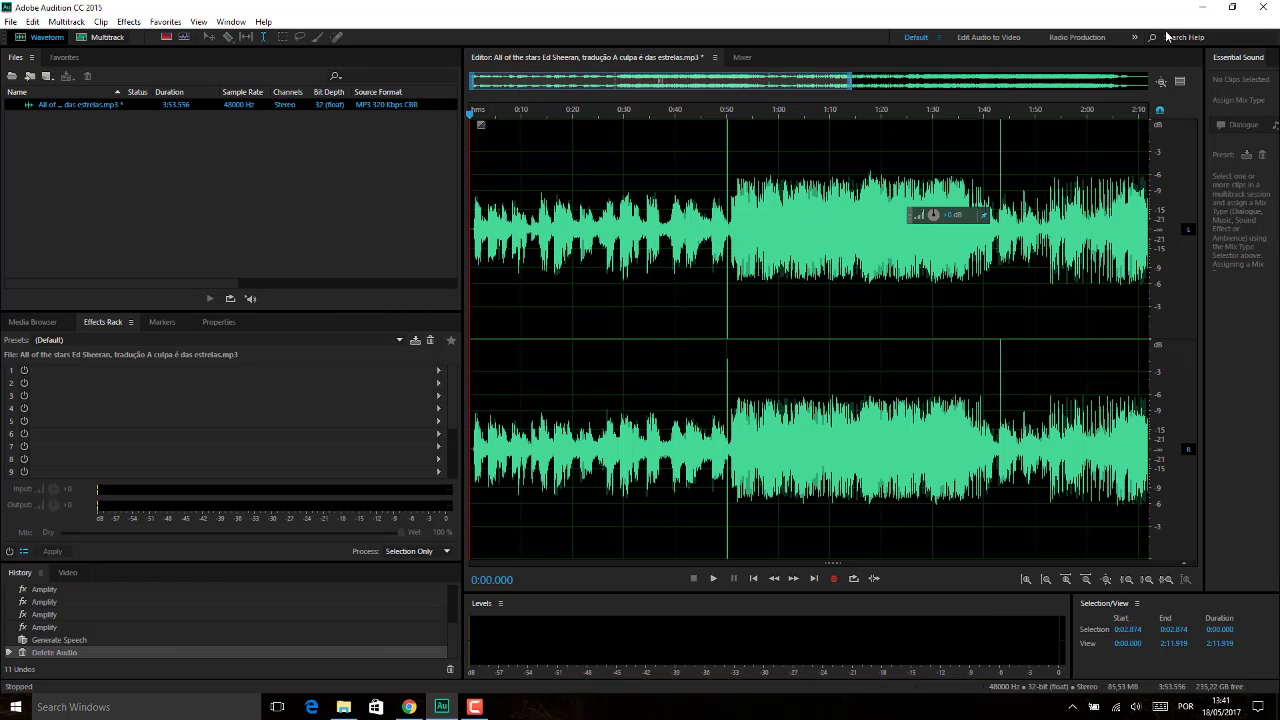
# Step: Show the available Generate effects for the song file
pyautogui.click(128, 21)
pyautogui.moveTo(60, 135)
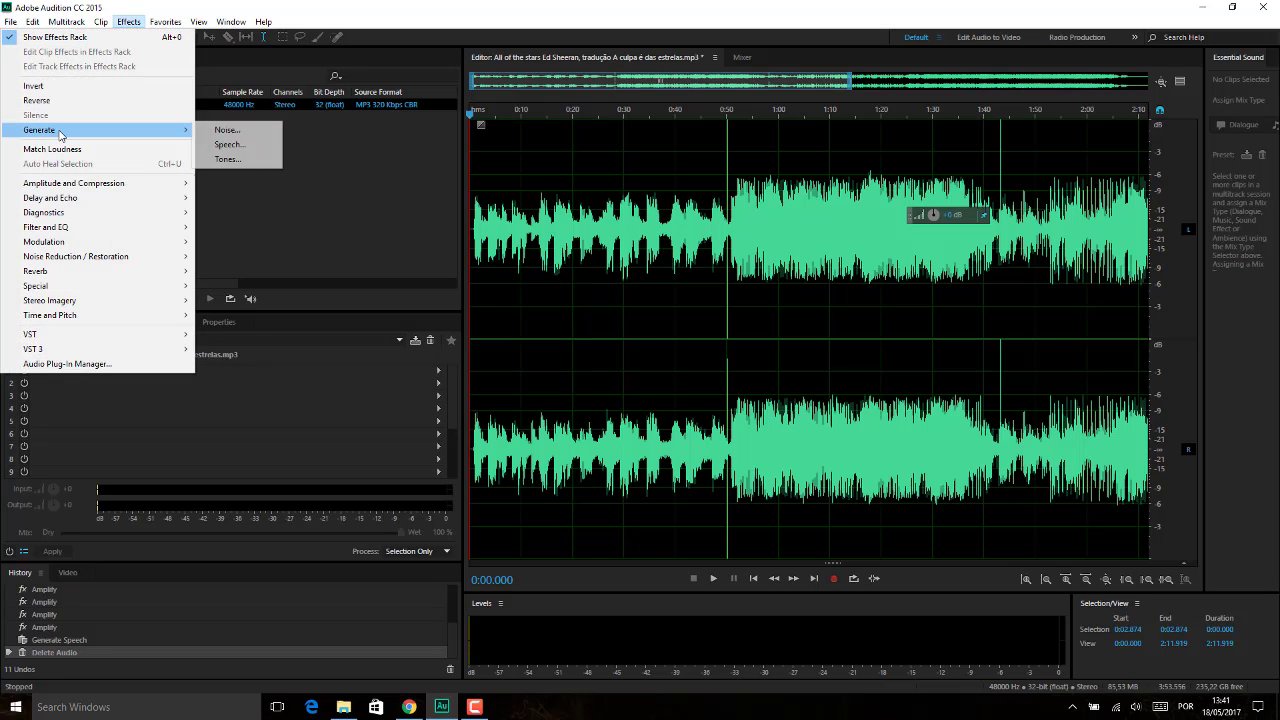